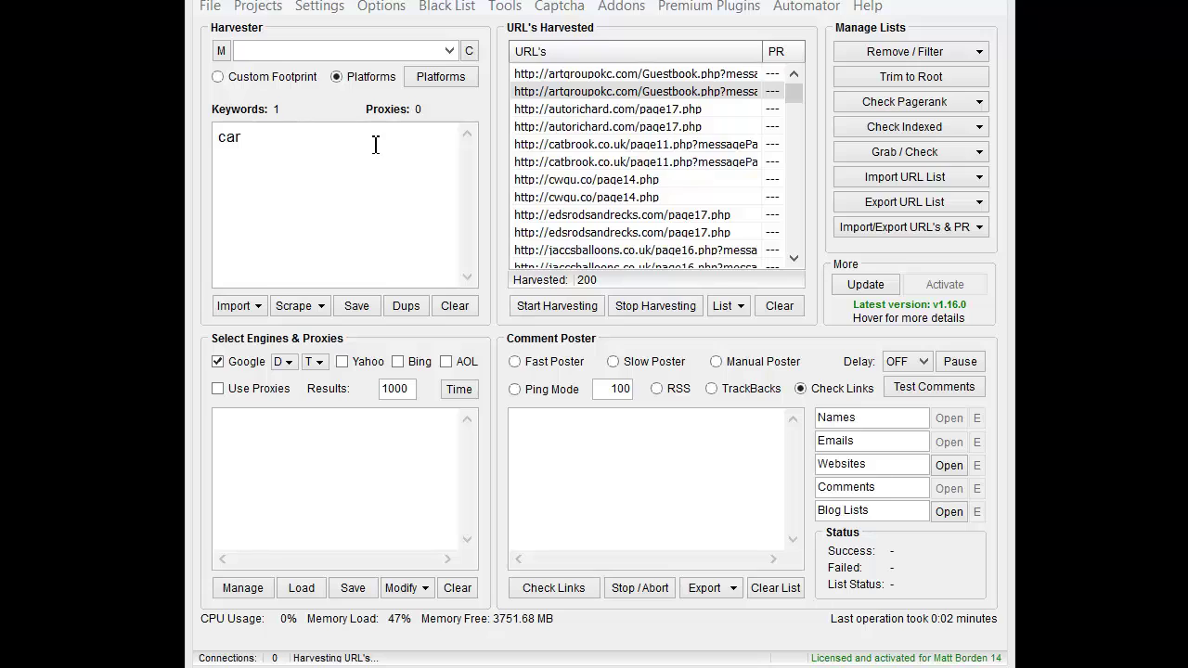
Append the quoted terms "yellow" "chevy" to the keyword car in the keyword list.
{"action": "left_click_drag", "start_coordinate": [266, 137], "coordinate": [162, 134]}
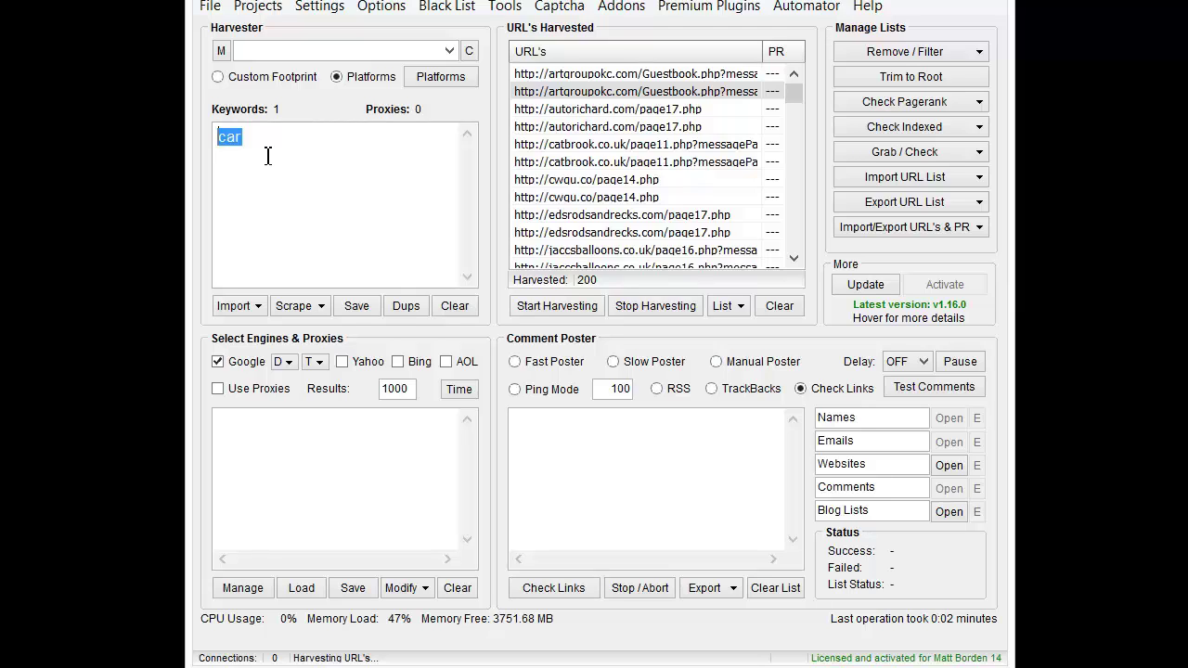
{"action": "left_click", "coordinate": [312, 138]}
{"action": "type", "text": "\"yellow\" \"chevy\""}
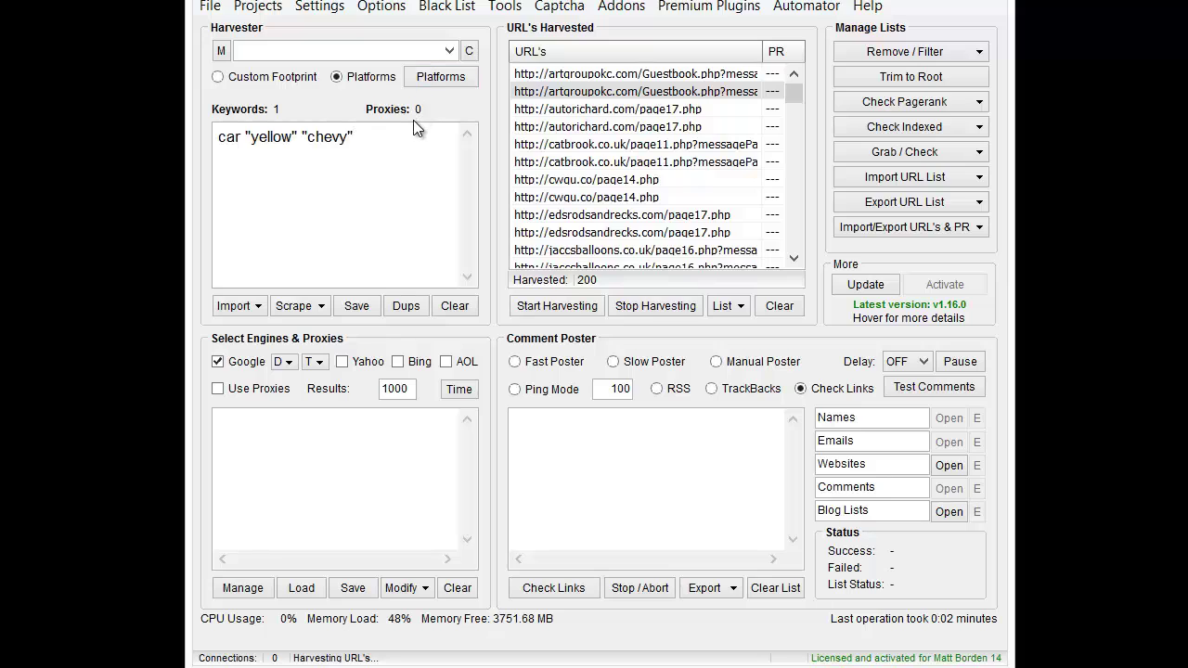
Keep the Platforms footprint mode and review which platforms are selected.
{"action": "left_click", "coordinate": [223, 78]}
{"action": "left_click", "coordinate": [337, 77]}
{"action": "left_click", "coordinate": [445, 78]}
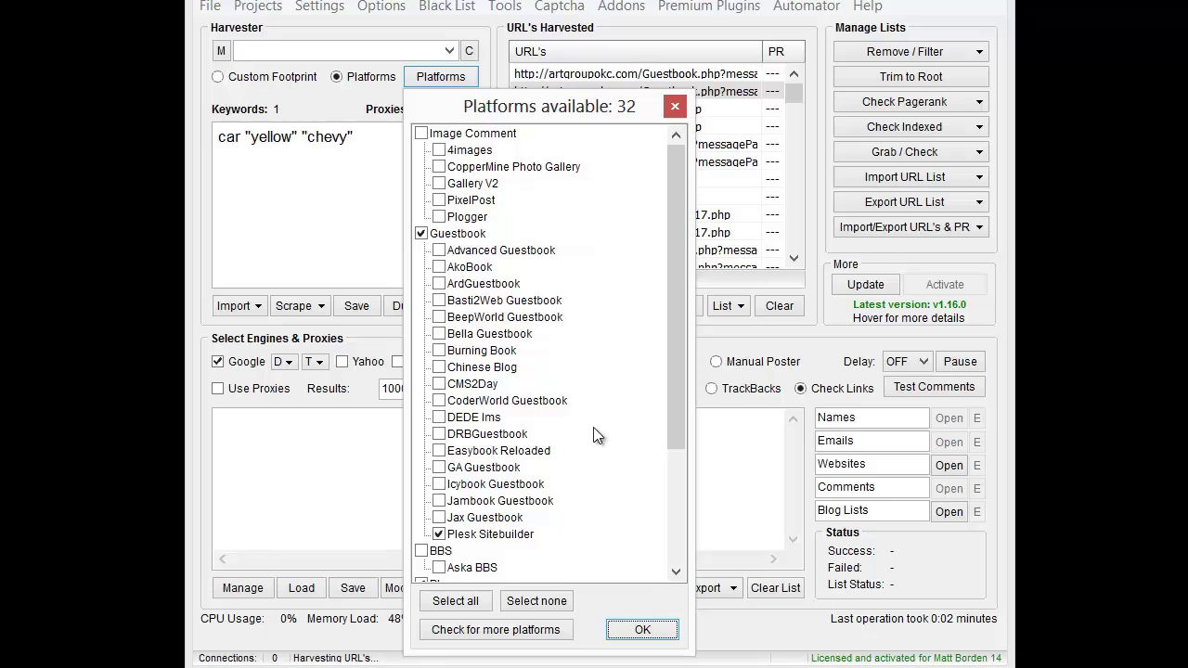
{"action": "left_click", "coordinate": [675, 106]}
Move the text "yellow" "chevy" from the keyword list into the custom footprint field.
{"action": "left_click", "coordinate": [326, 53]}
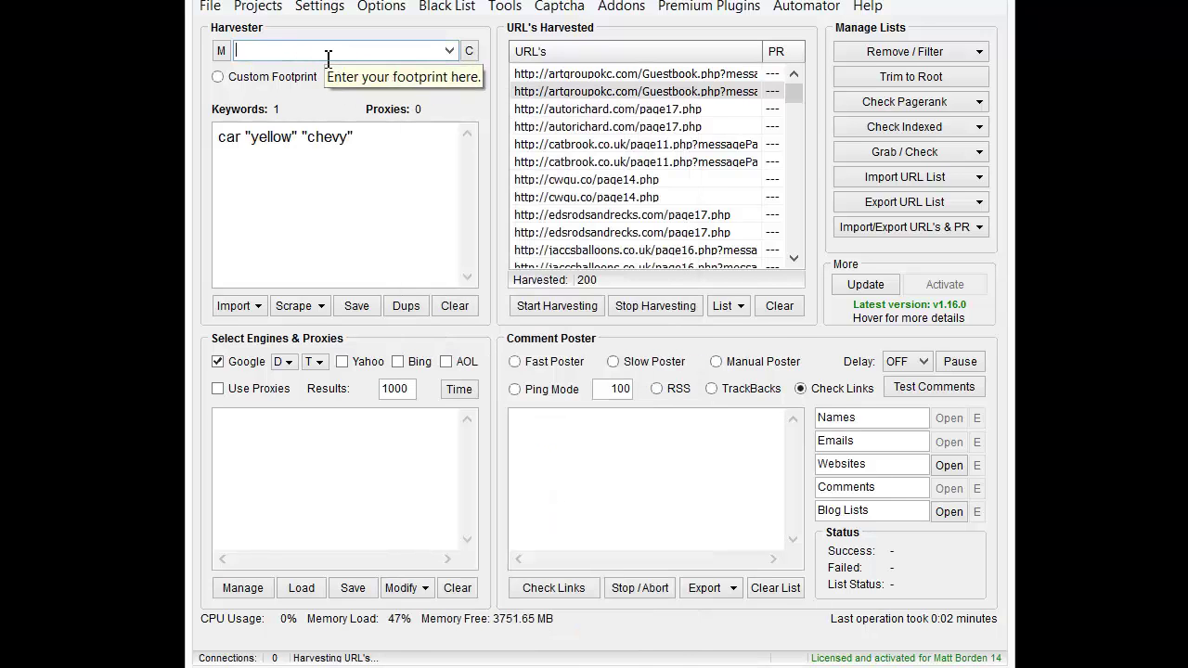
{"action": "left_click_drag", "start_coordinate": [357, 137], "coordinate": [248, 139]}
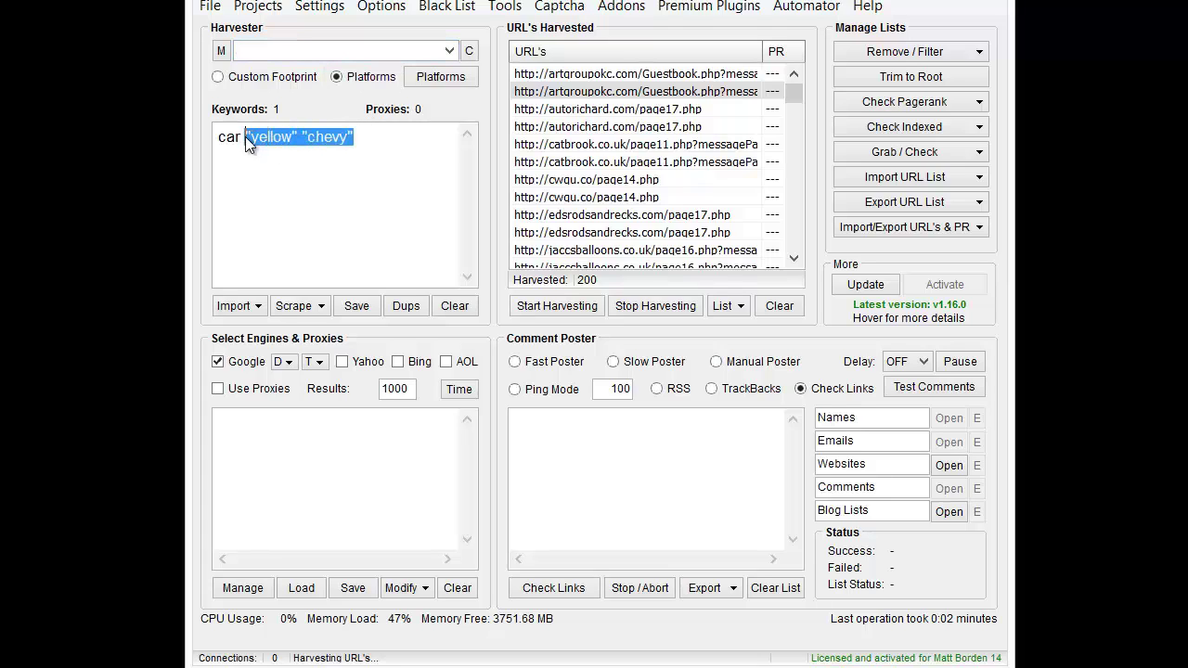
{"action": "key", "text": "ctrl+x"}
{"action": "left_click", "coordinate": [336, 52]}
{"action": "key", "text": "ctrl+v"}
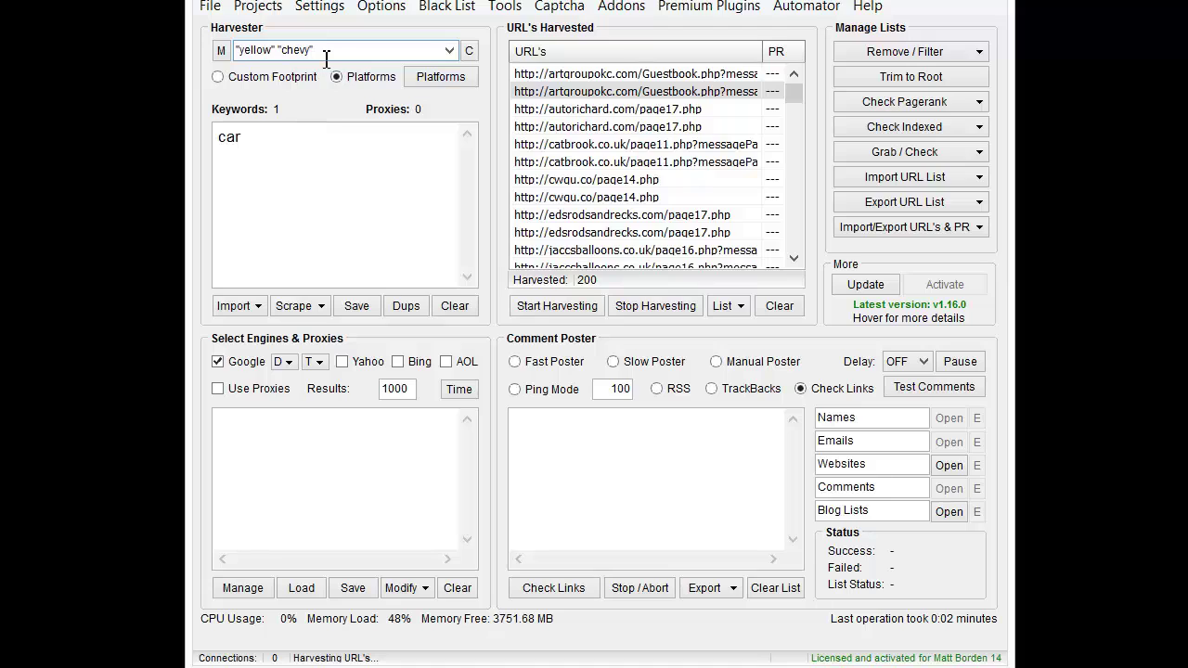
{"action": "key", "text": "Return"}
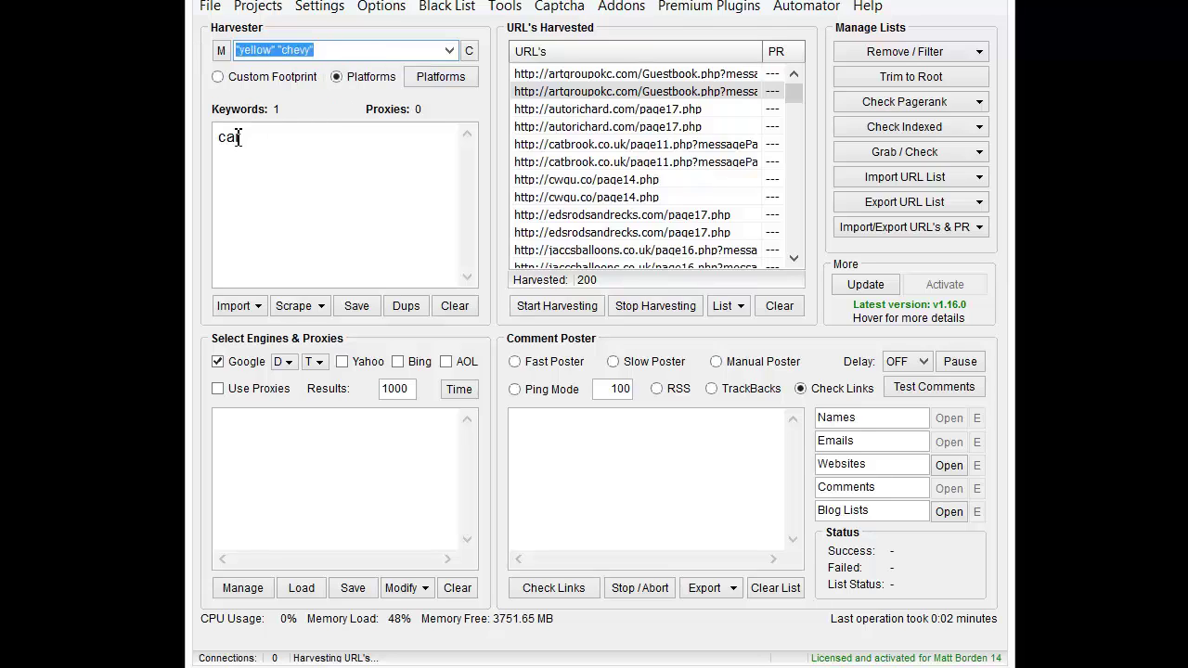
Compare the remaining keyword car and the footprint with the selected platforms.
{"action": "left_click", "coordinate": [247, 138]}
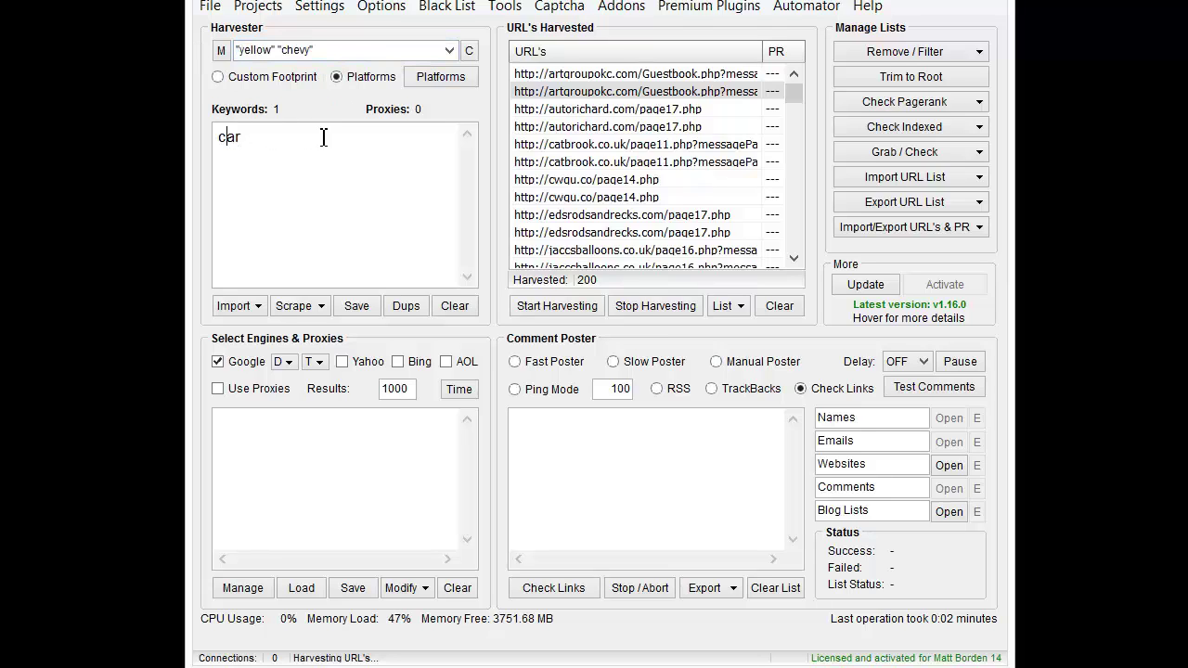
{"action": "left_click", "coordinate": [445, 78]}
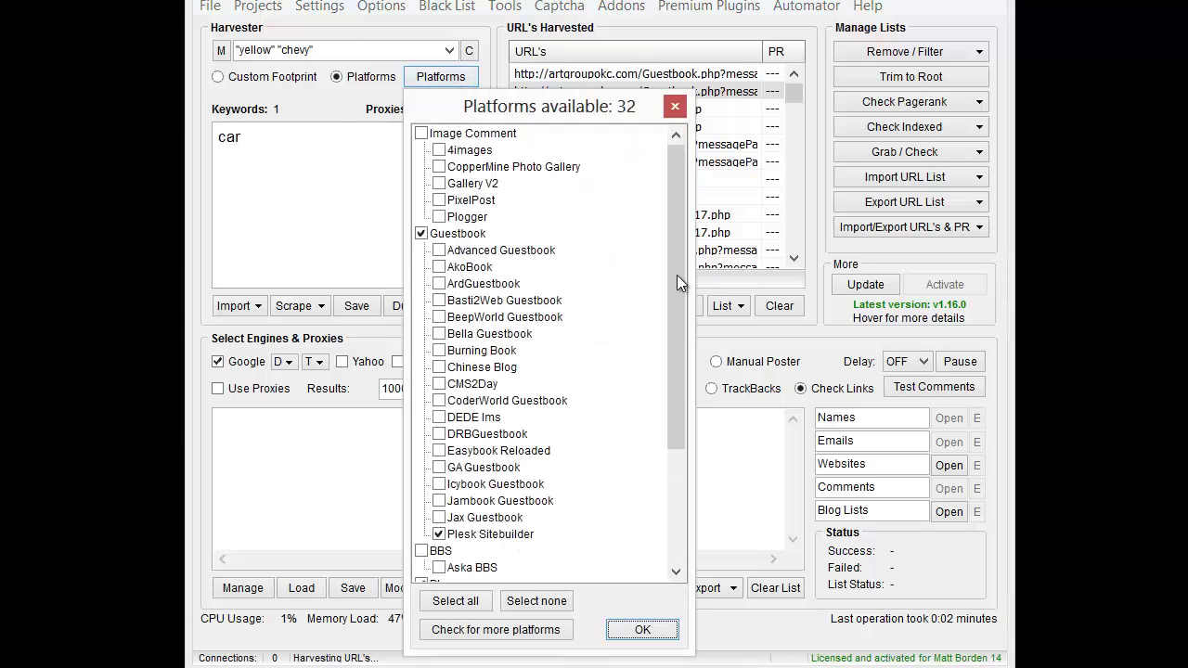
{"action": "left_click", "coordinate": [611, 632]}
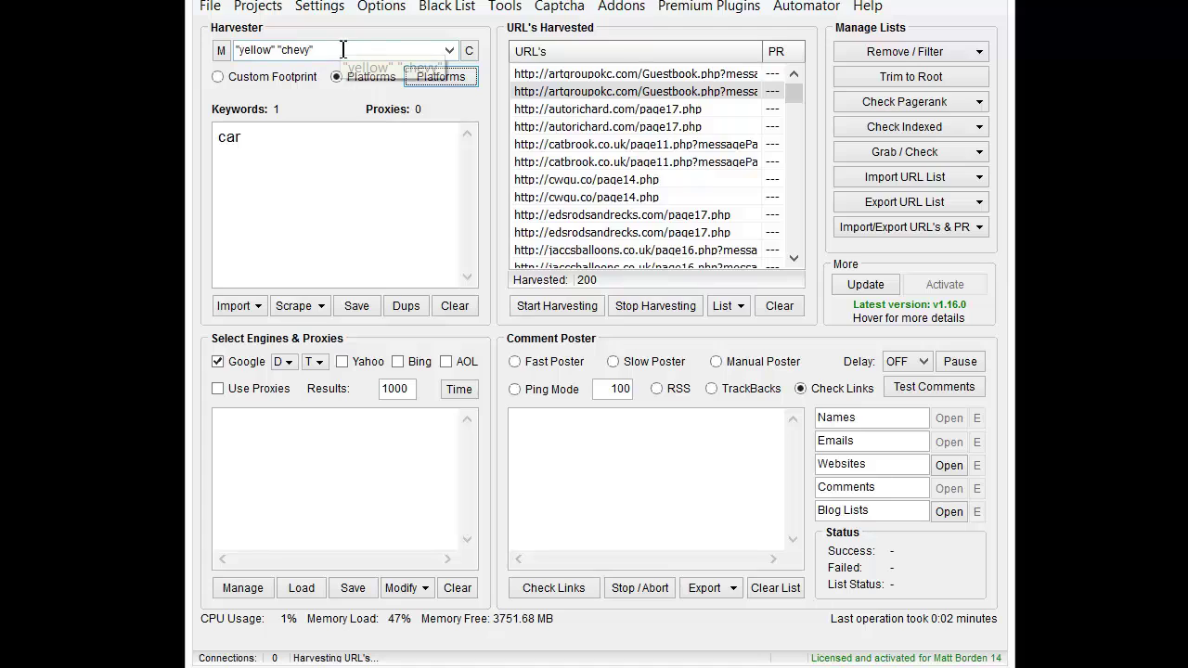
Clear the footprint field and recheck the Plesk Sitebuilder selection among the guestbook platforms.
{"action": "left_click_drag", "start_coordinate": [345, 49], "coordinate": [145, 61]}
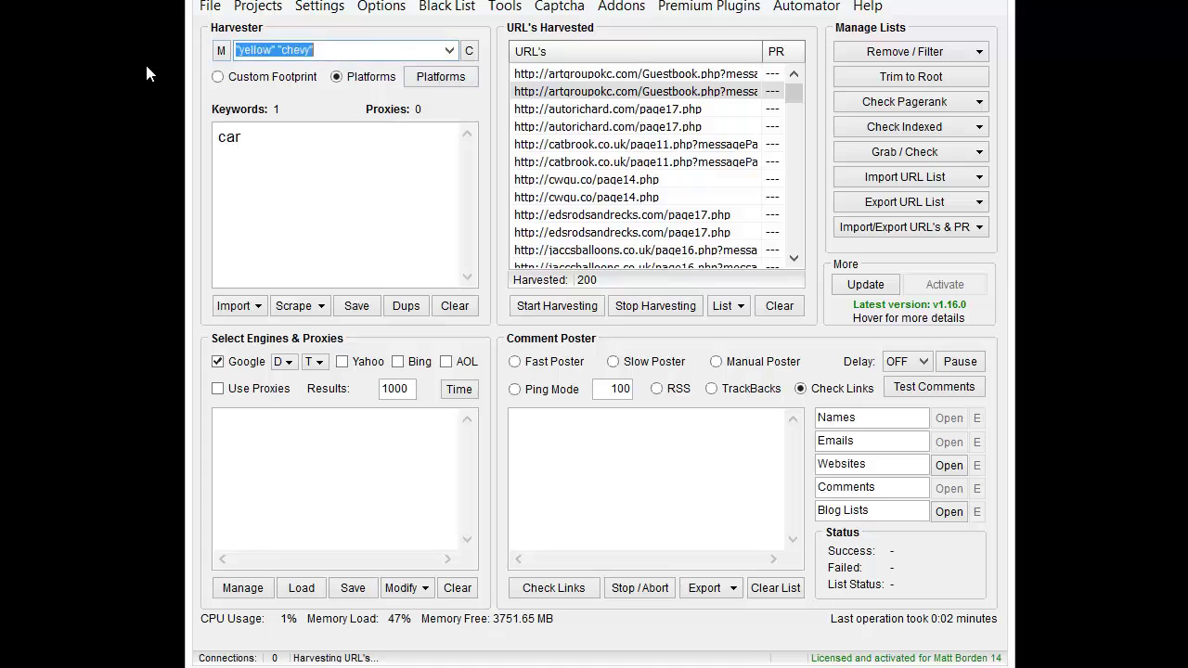
{"action": "left_click", "coordinate": [468, 51]}
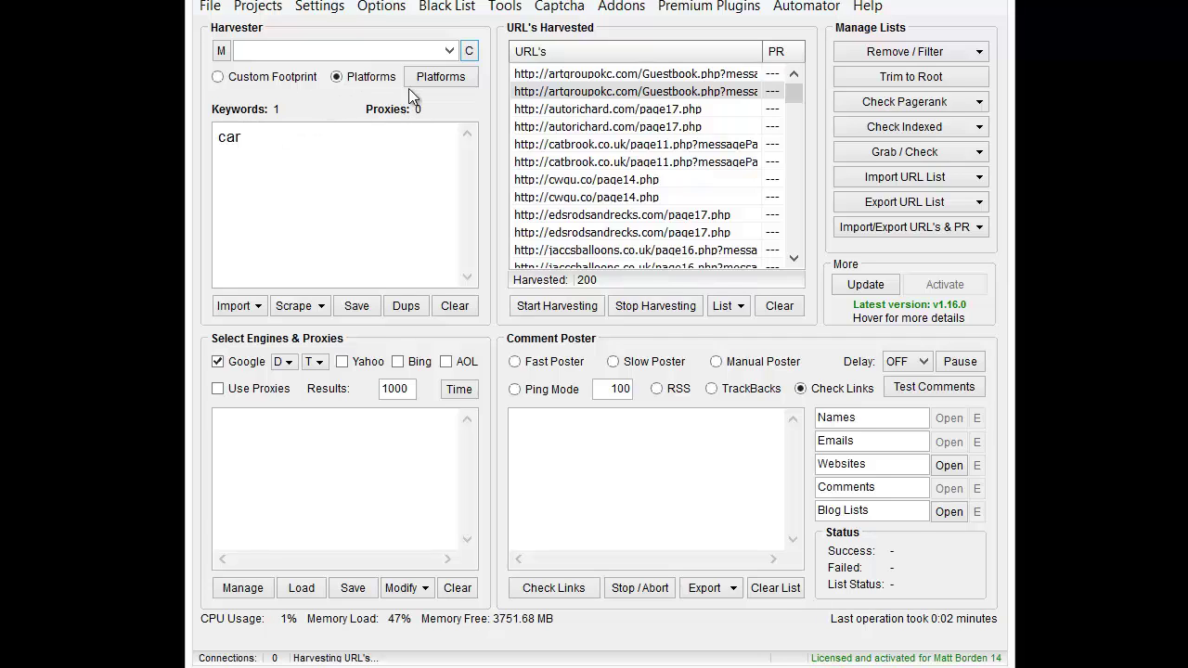
{"action": "left_click", "coordinate": [433, 78]}
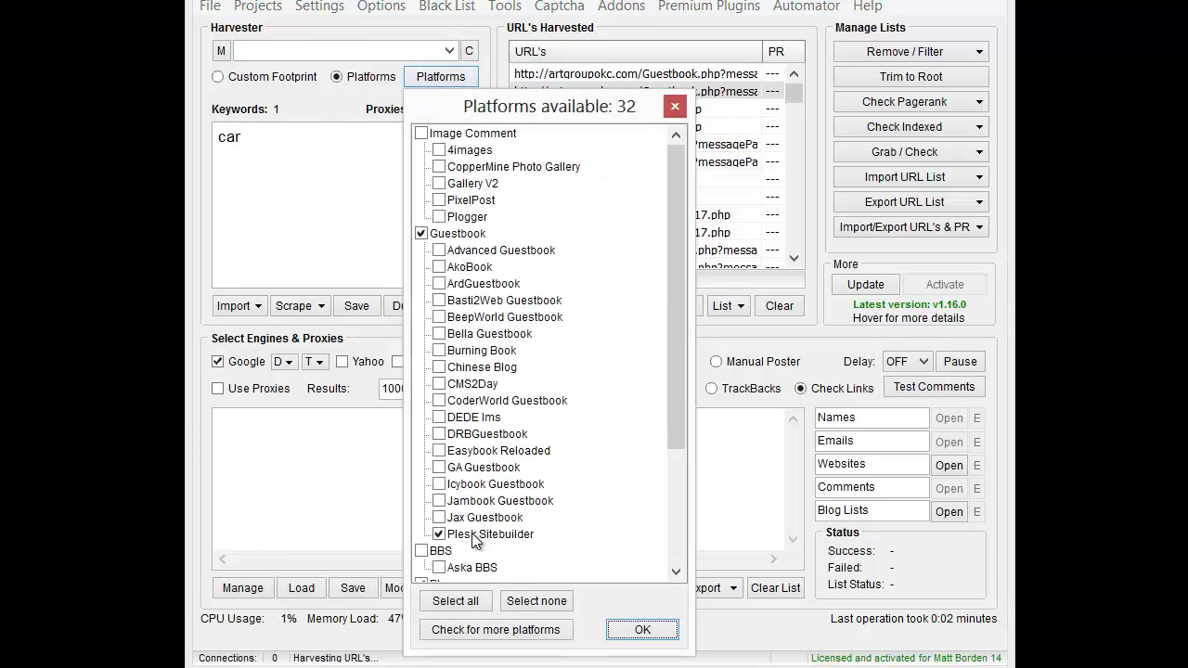
{"action": "left_click", "coordinate": [642, 630]}
Harvest URLs from Google for the keyword car on the selected platforms, continuing without proxies.
{"action": "left_click", "coordinate": [252, 139]}
{"action": "left_click", "coordinate": [554, 308]}
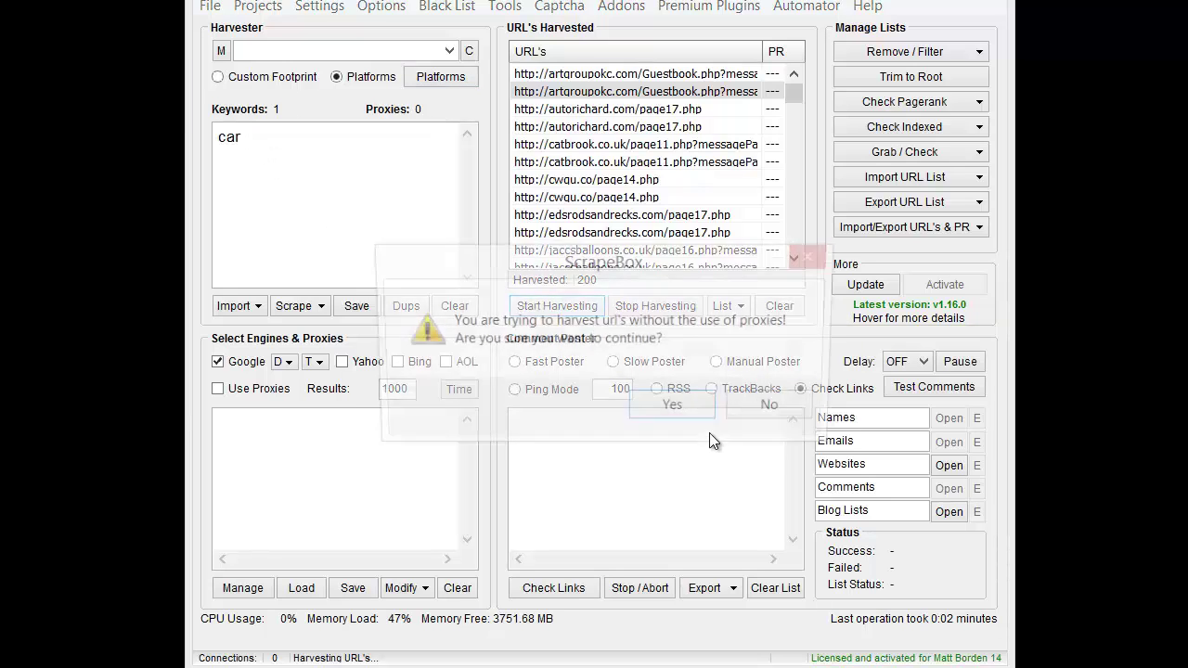
{"action": "left_click", "coordinate": [686, 415]}
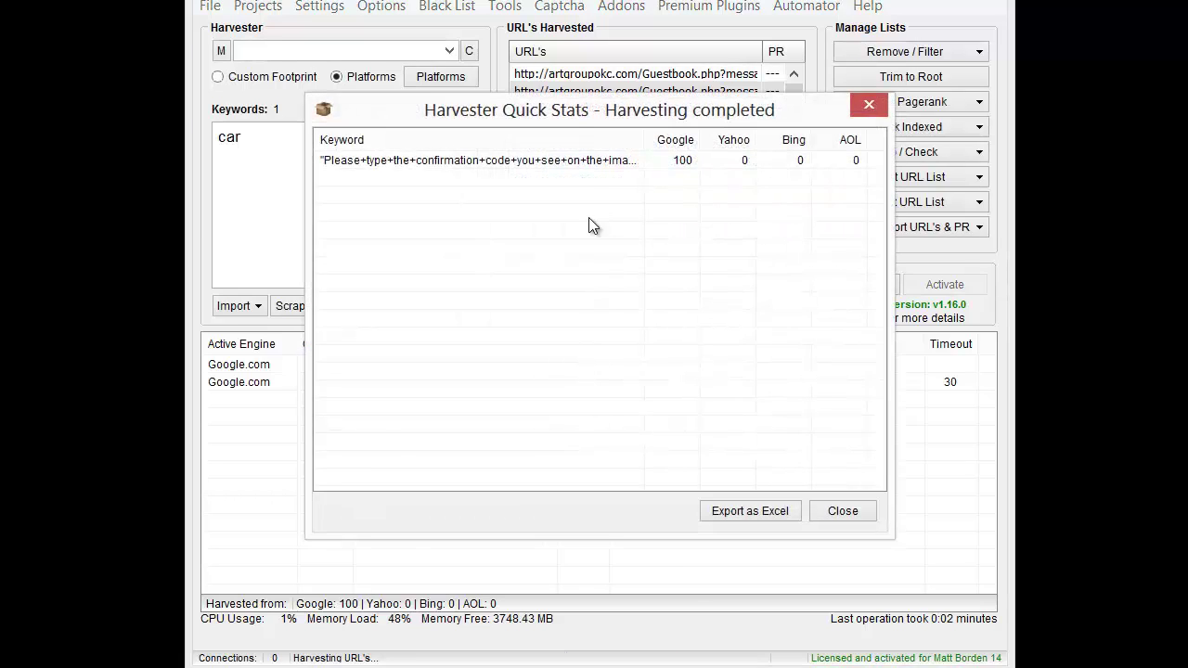
Examine the footprint used as keyword in the harvester quick stats and the engine list, and close the stats.
{"action": "left_click_drag", "start_coordinate": [562, 117], "coordinate": [1115, 61]}
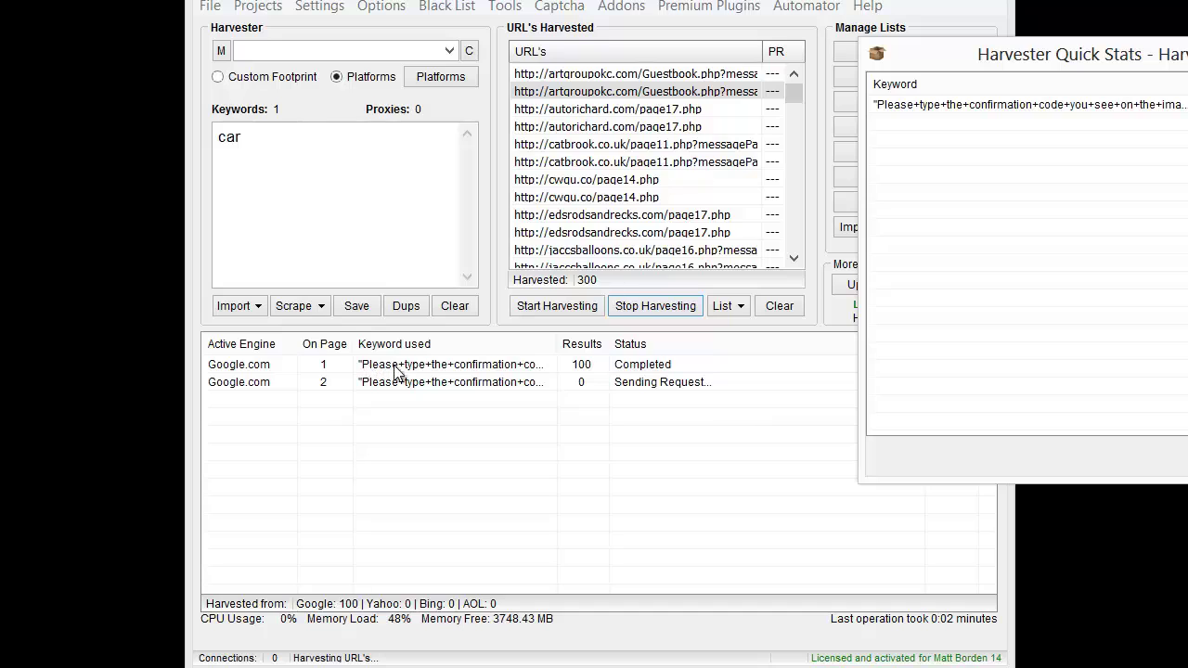
{"action": "left_click_drag", "start_coordinate": [978, 54], "coordinate": [630, 116]}
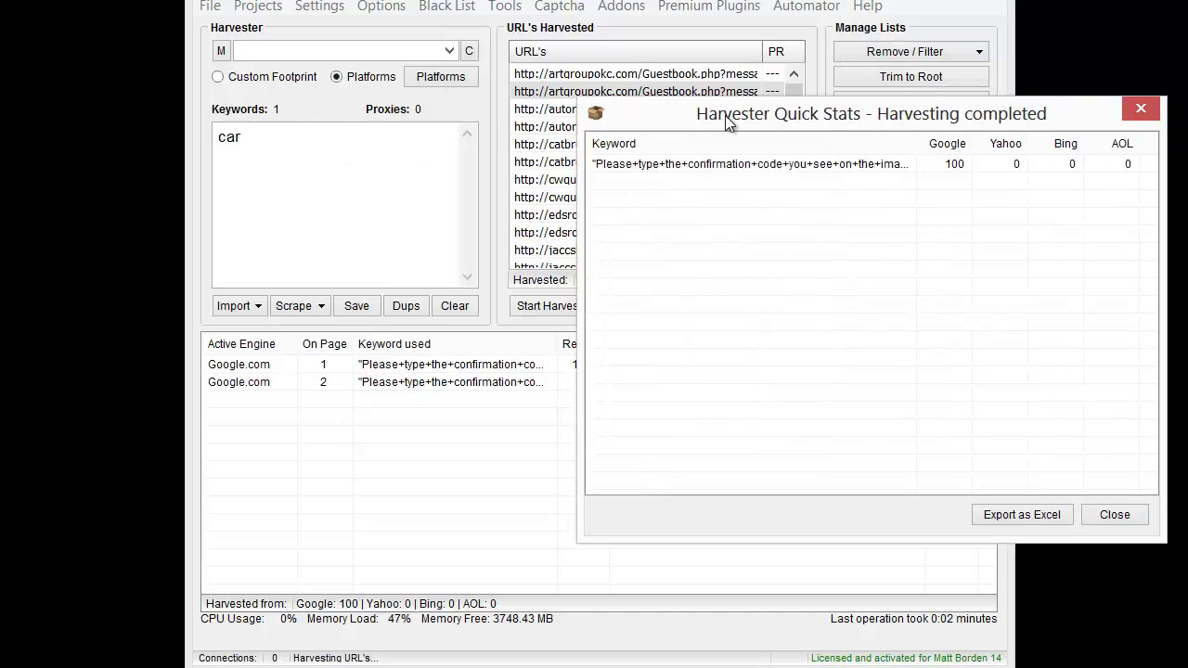
{"action": "left_click_drag", "start_coordinate": [725, 115], "coordinate": [492, 112]}
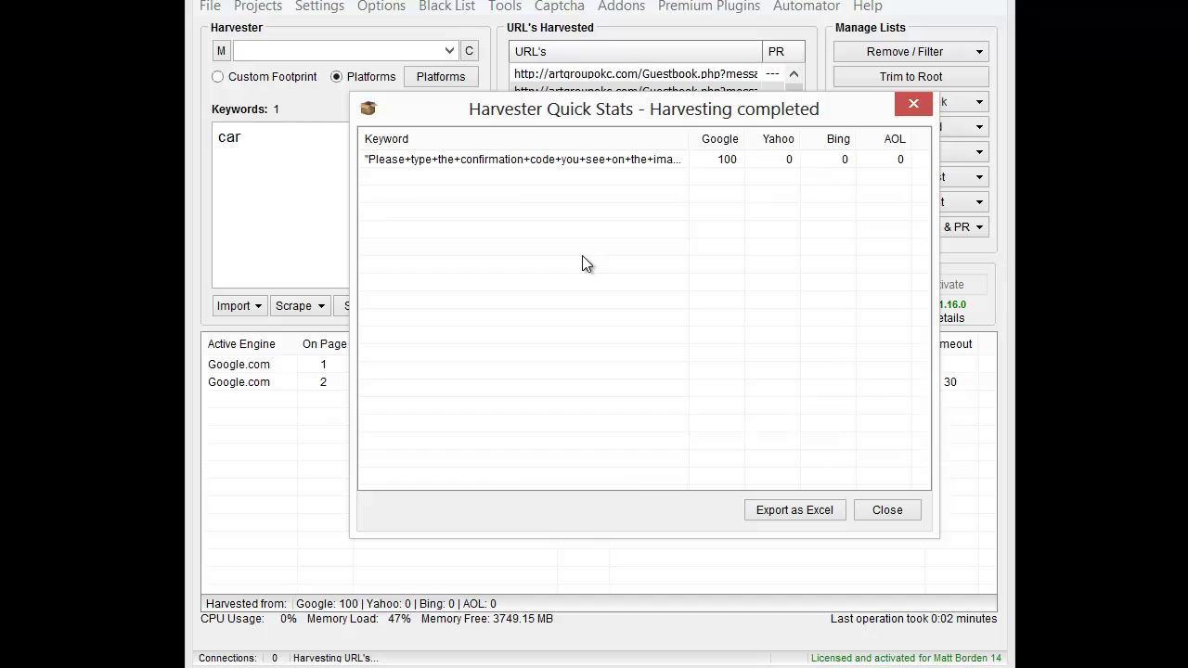
{"action": "left_click", "coordinate": [884, 511]}
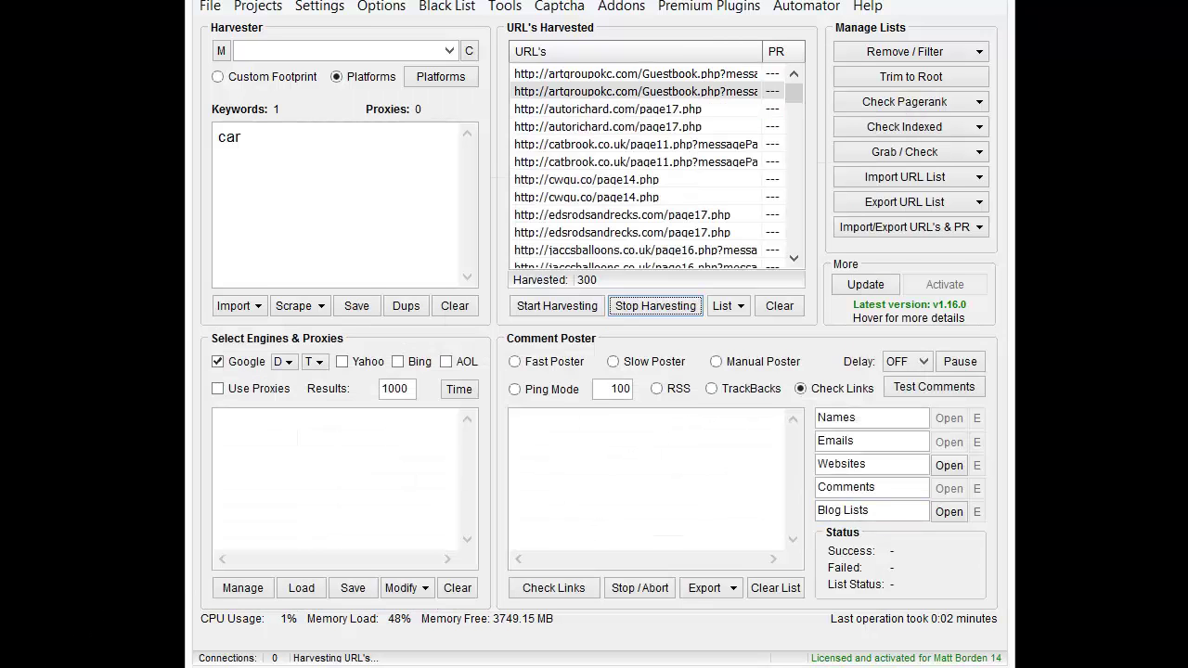
Switch to the browser's autorichard.com/page17.php guestbook and examine the "Please type the confirmation code you see on the image" text.
{"action": "left_click", "coordinate": [664, 146]}
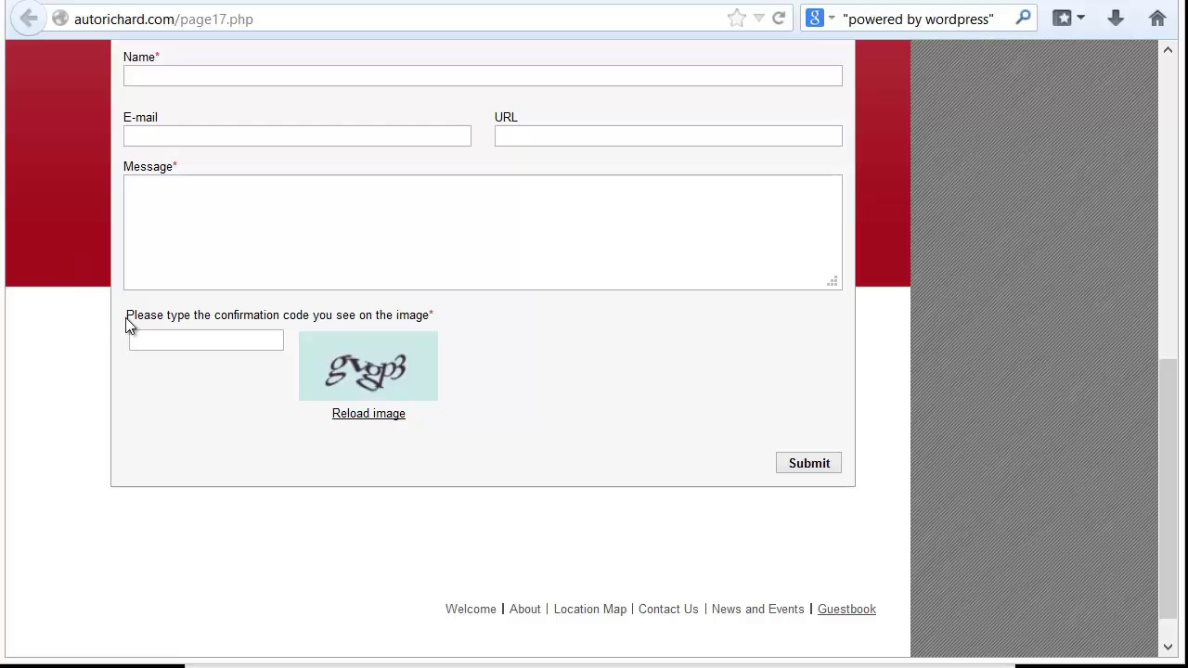
{"action": "left_click_drag", "start_coordinate": [124, 315], "coordinate": [433, 316]}
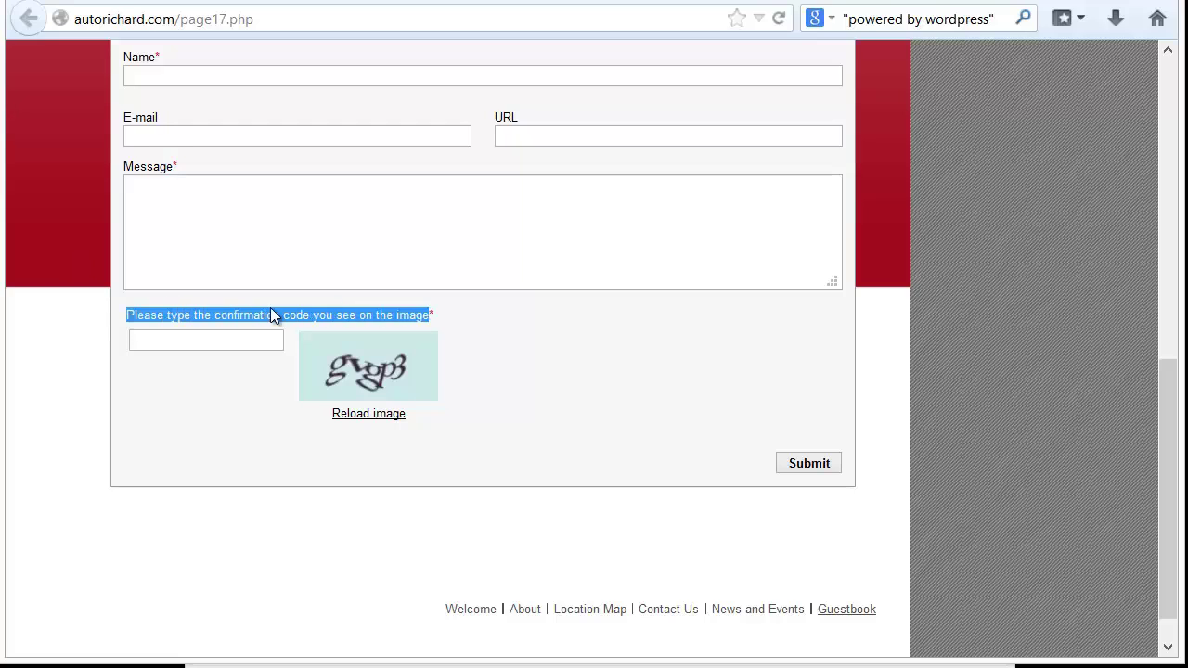
{"action": "left_click", "coordinate": [78, 264]}
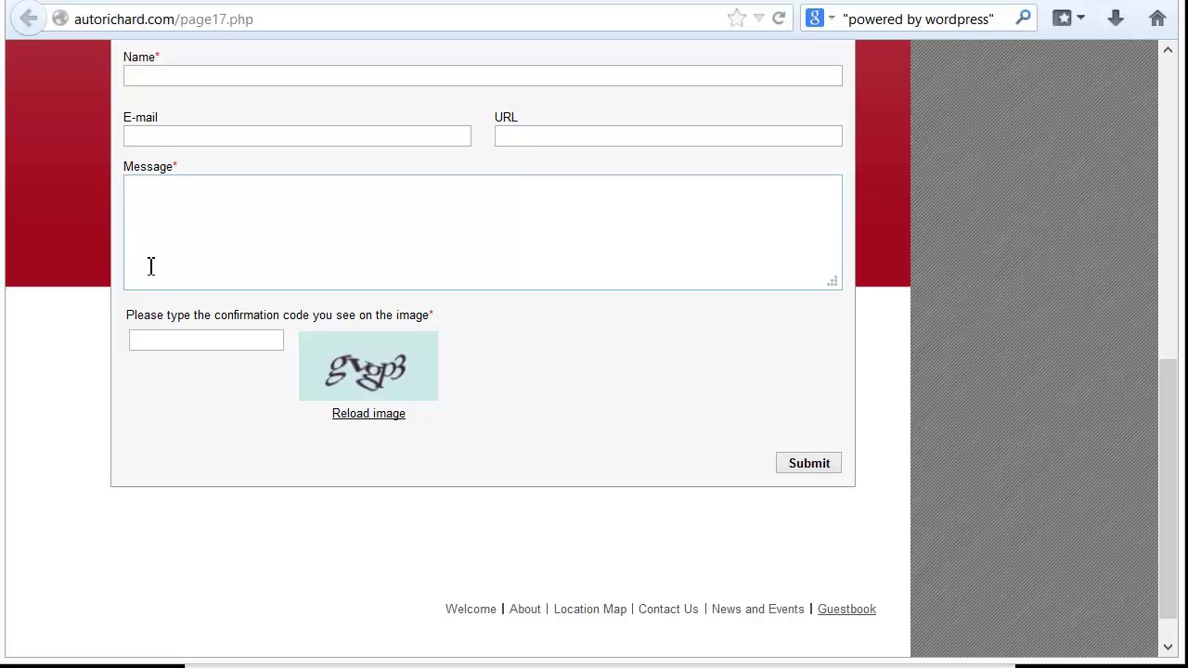
Examine the "Add New Message" heading and the fields of the guestbook form as possible footprint text.
{"action": "scroll", "coordinate": [150, 267], "scroll_direction": "up", "scroll_amount": 3}
{"action": "left_click_drag", "start_coordinate": [131, 190], "coordinate": [160, 185]}
{"action": "left_click_drag", "start_coordinate": [123, 144], "coordinate": [244, 150]}
{"action": "left_click", "coordinate": [245, 143]}
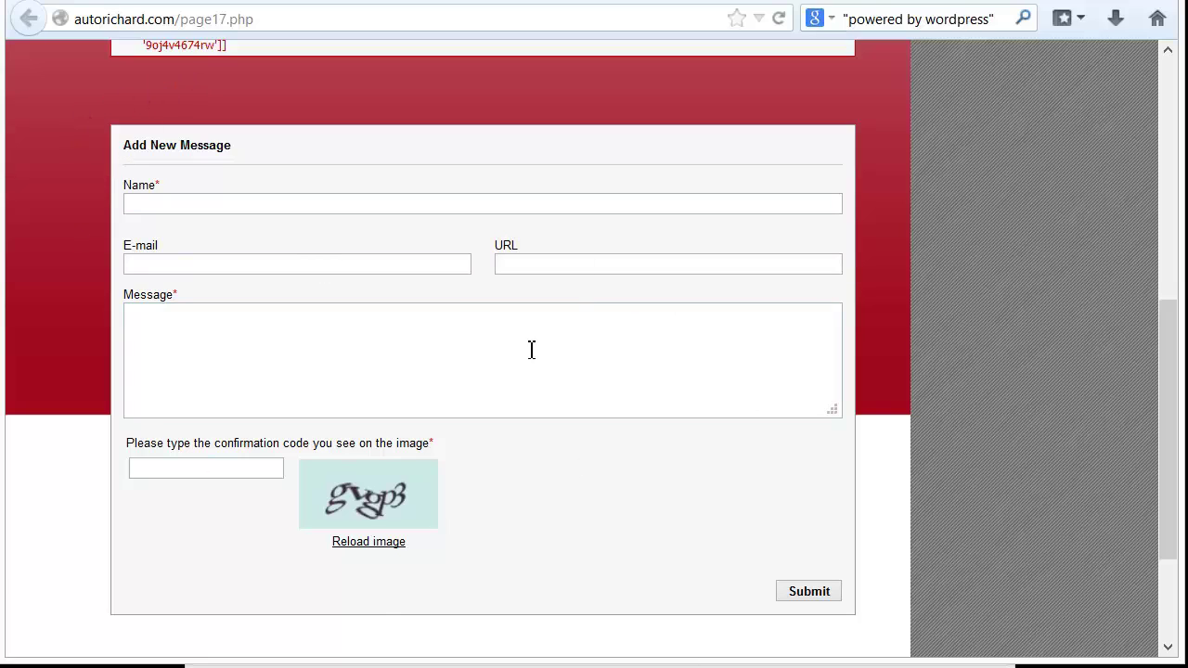
{"action": "left_click_drag", "start_coordinate": [110, 147], "coordinate": [953, 568]}
{"action": "left_click", "coordinate": [951, 557]}
{"action": "left_click_drag", "start_coordinate": [244, 145], "coordinate": [106, 147]}
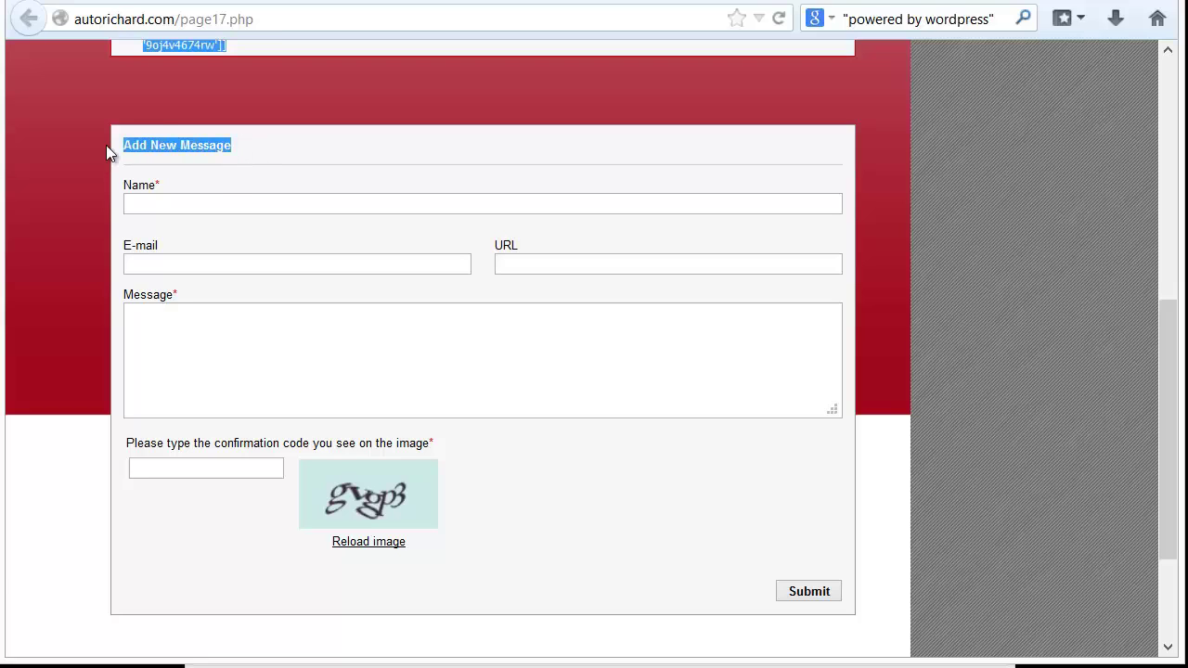
{"action": "left_click", "coordinate": [139, 188]}
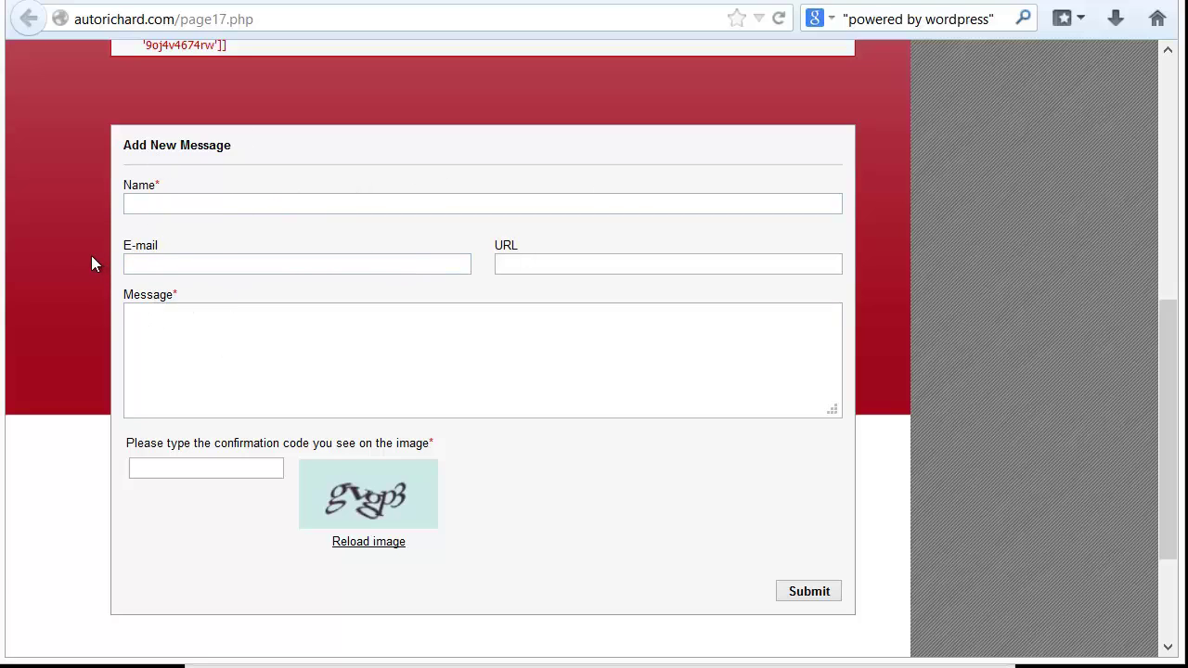
{"action": "triple_click", "coordinate": [197, 152]}
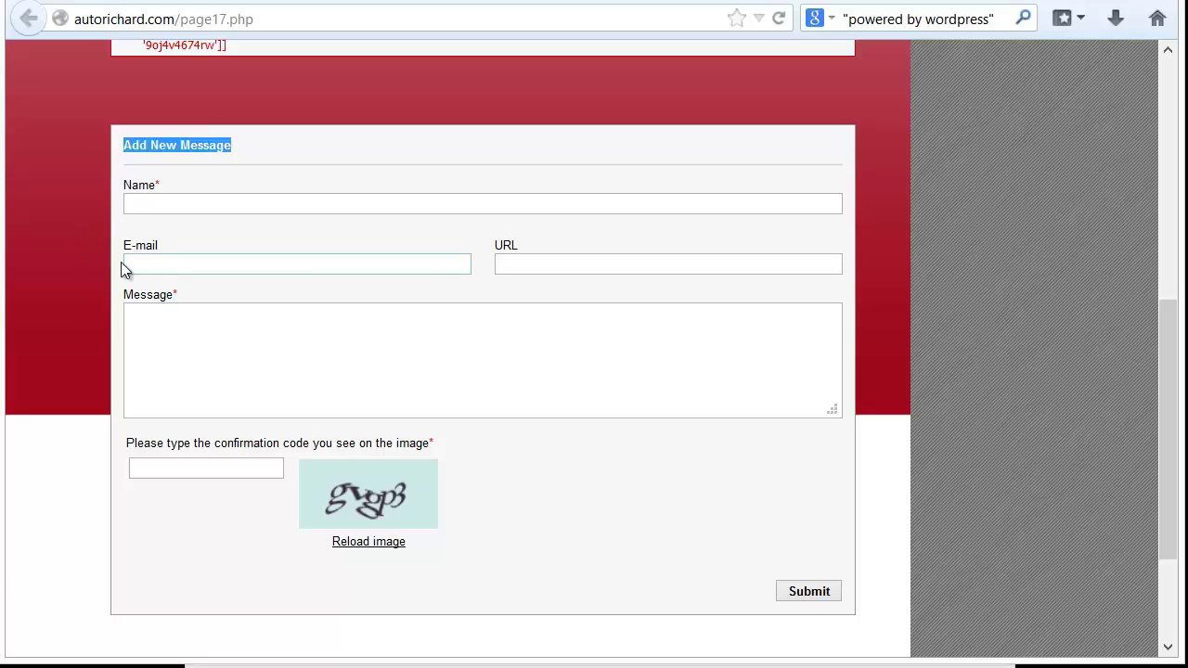
{"action": "left_click", "coordinate": [66, 270]}
Examine the form's confirmation code text again and look over the whole guestbook page.
{"action": "left_click_drag", "start_coordinate": [112, 448], "coordinate": [470, 435]}
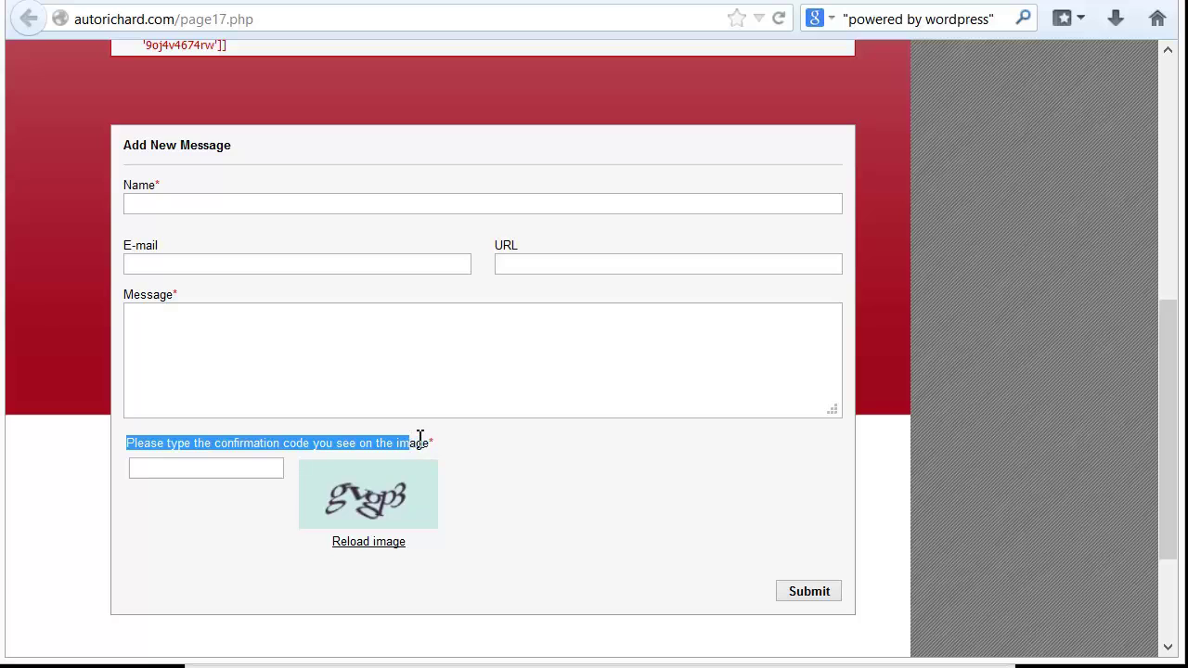
{"action": "left_click", "coordinate": [93, 371]}
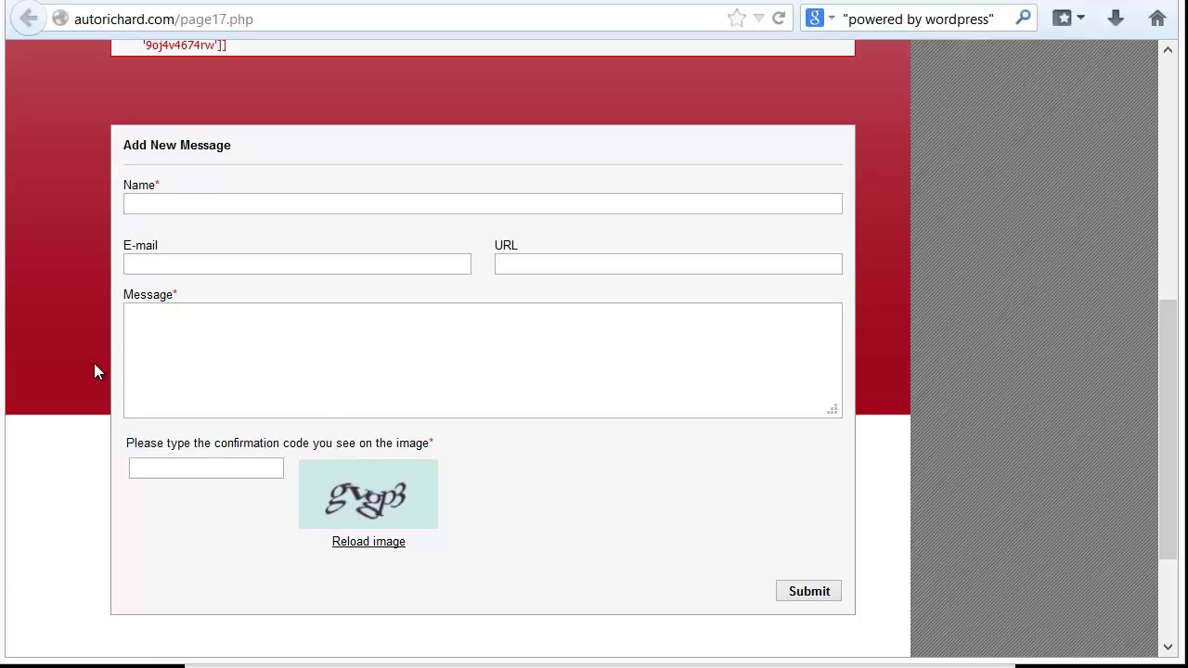
{"action": "scroll", "coordinate": [94, 362], "scroll_direction": "up", "scroll_amount": 5}
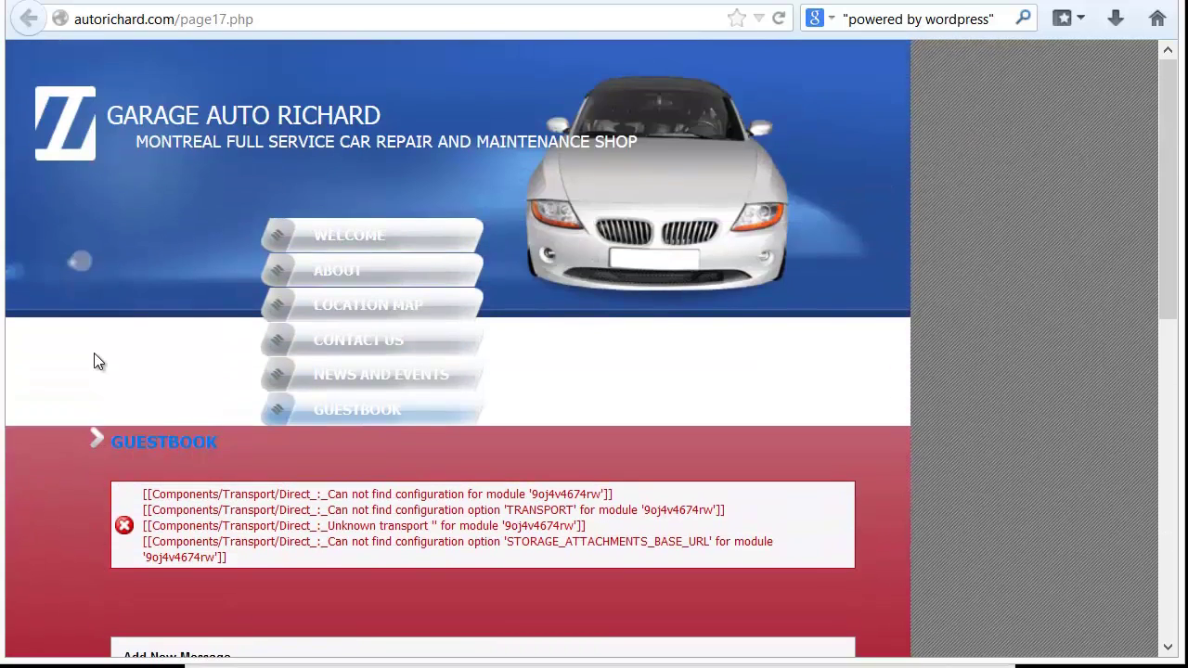
{"action": "scroll", "coordinate": [93, 362], "scroll_direction": "down", "scroll_amount": 6}
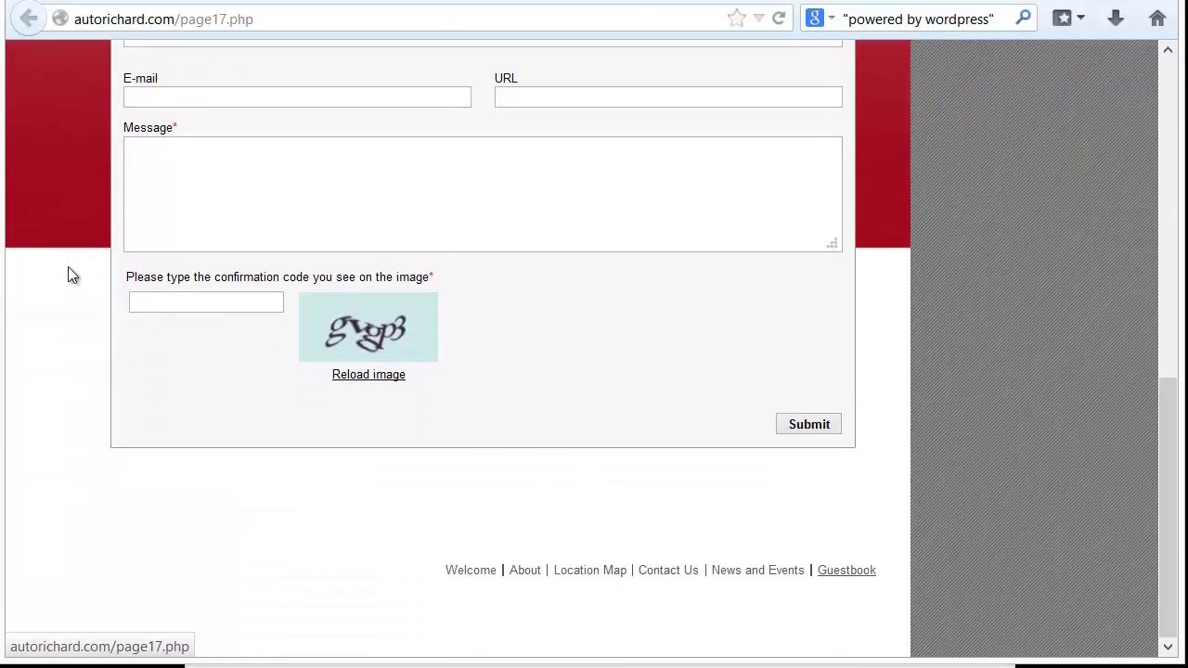
{"action": "scroll", "coordinate": [67, 263], "scroll_direction": "up", "scroll_amount": 3}
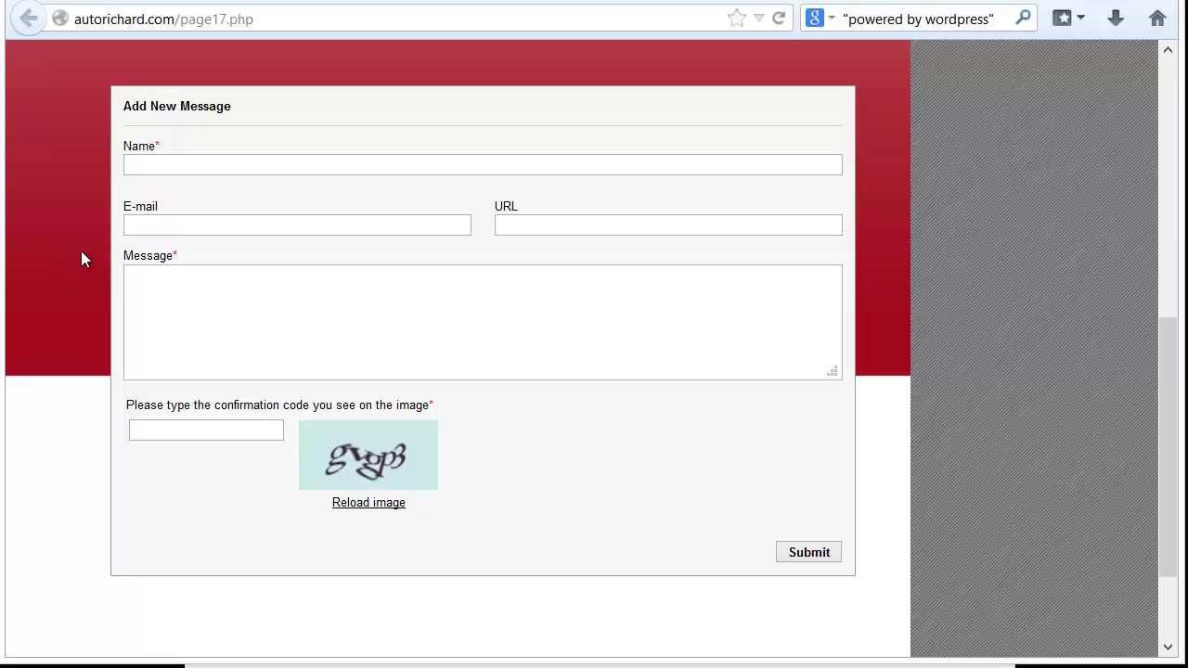
Glance at the harvested URLs in ScrapeBox and return to the browser to highlight "Add New Message" and the confirmation code text.
{"action": "key", "text": "alt+Tab"}
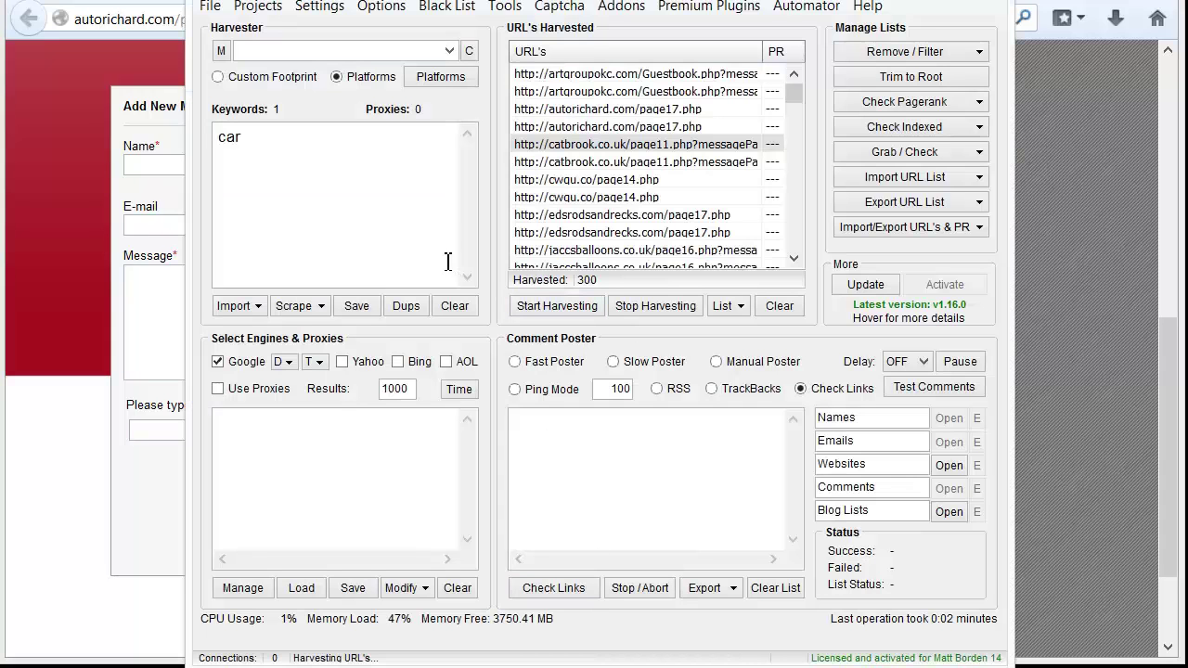
{"action": "left_click", "coordinate": [65, 286]}
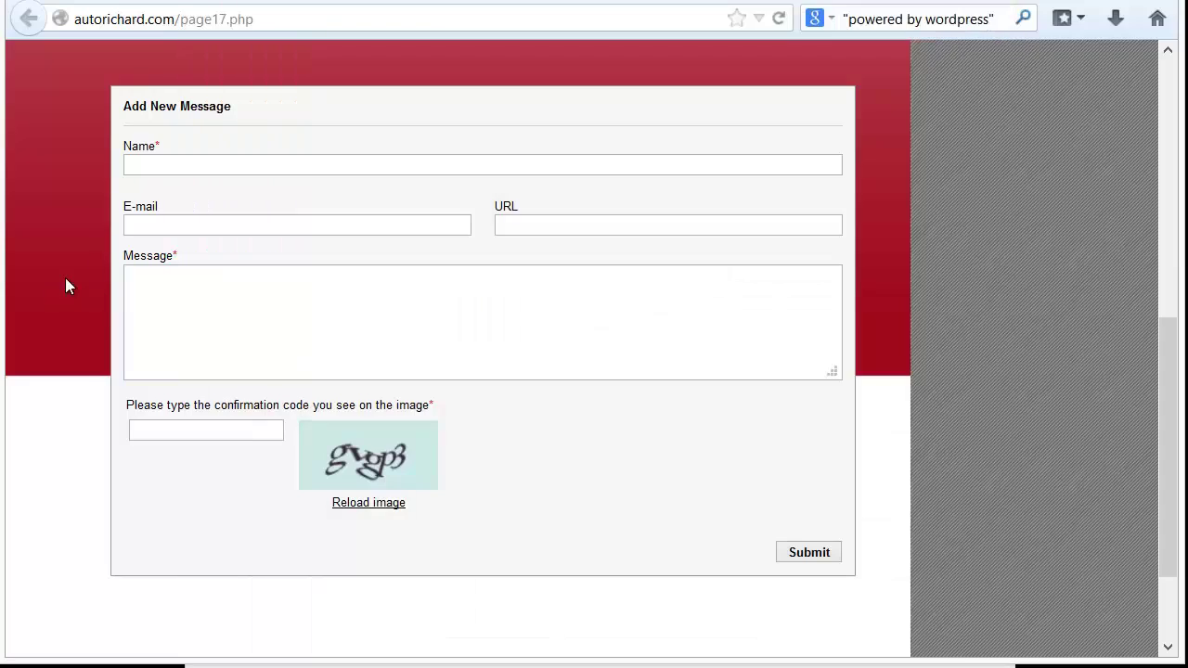
{"action": "left_click_drag", "start_coordinate": [117, 108], "coordinate": [271, 97]}
{"action": "left_click", "coordinate": [275, 97]}
{"action": "left_click_drag", "start_coordinate": [241, 108], "coordinate": [113, 98]}
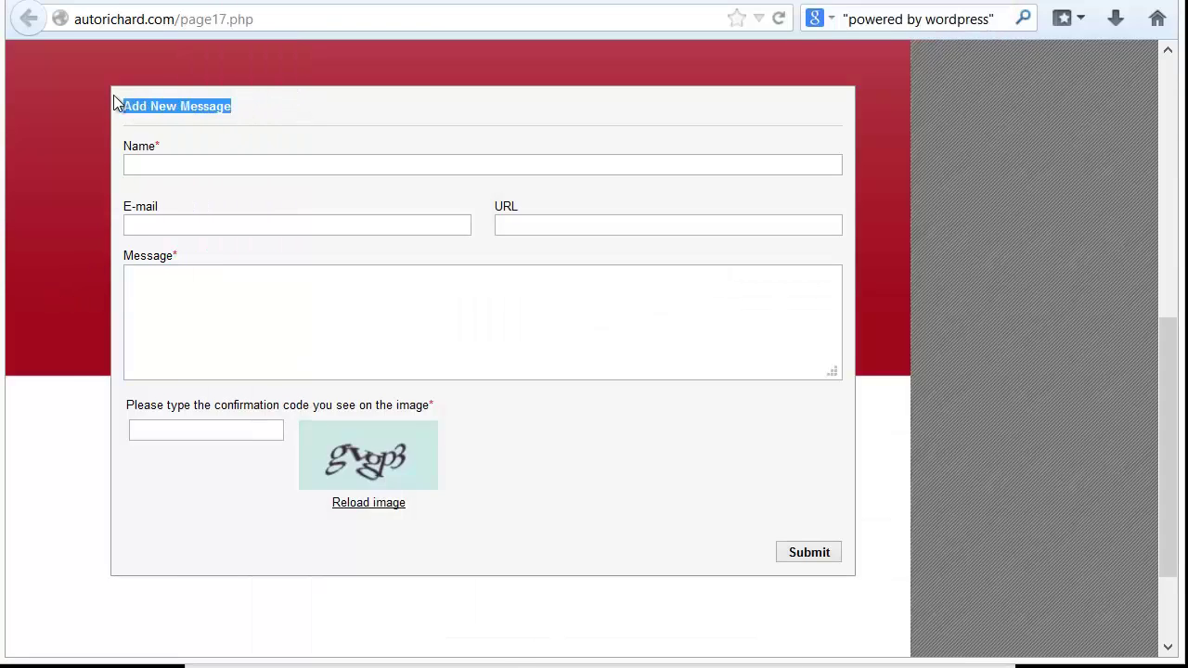
{"action": "left_click_drag", "start_coordinate": [128, 405], "coordinate": [433, 402]}
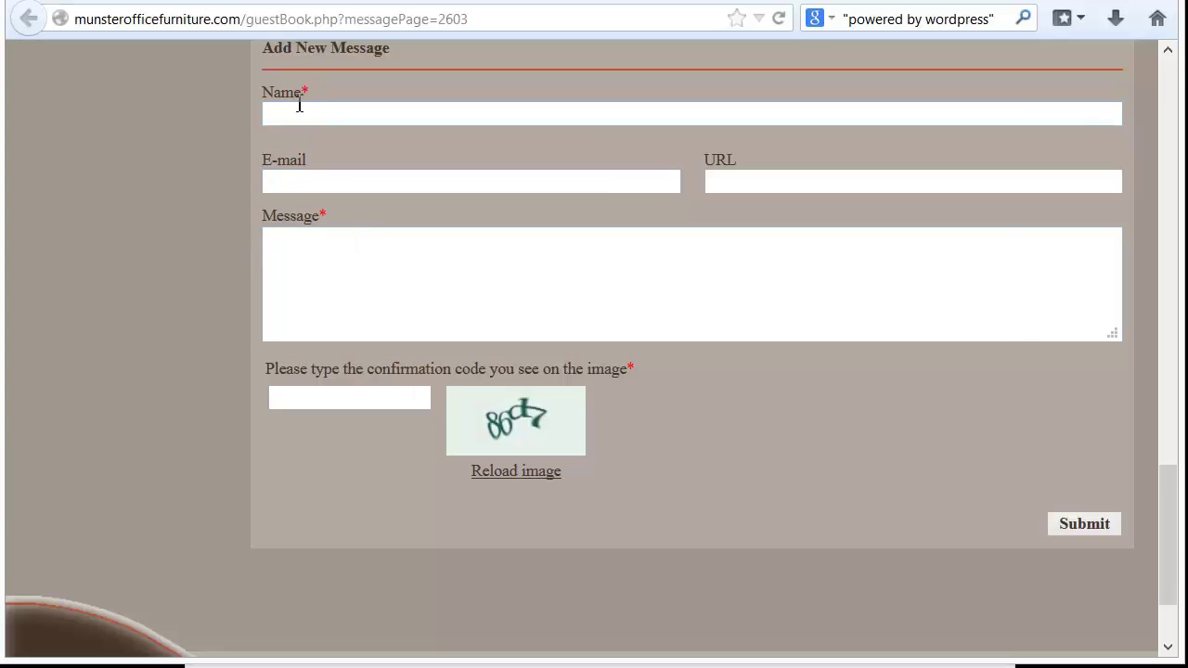
Highlight "Add New Message" on the munsterofficefurniture.com guestbook and look over its form, footer and message list.
{"action": "left_click_drag", "start_coordinate": [264, 48], "coordinate": [361, 56]}
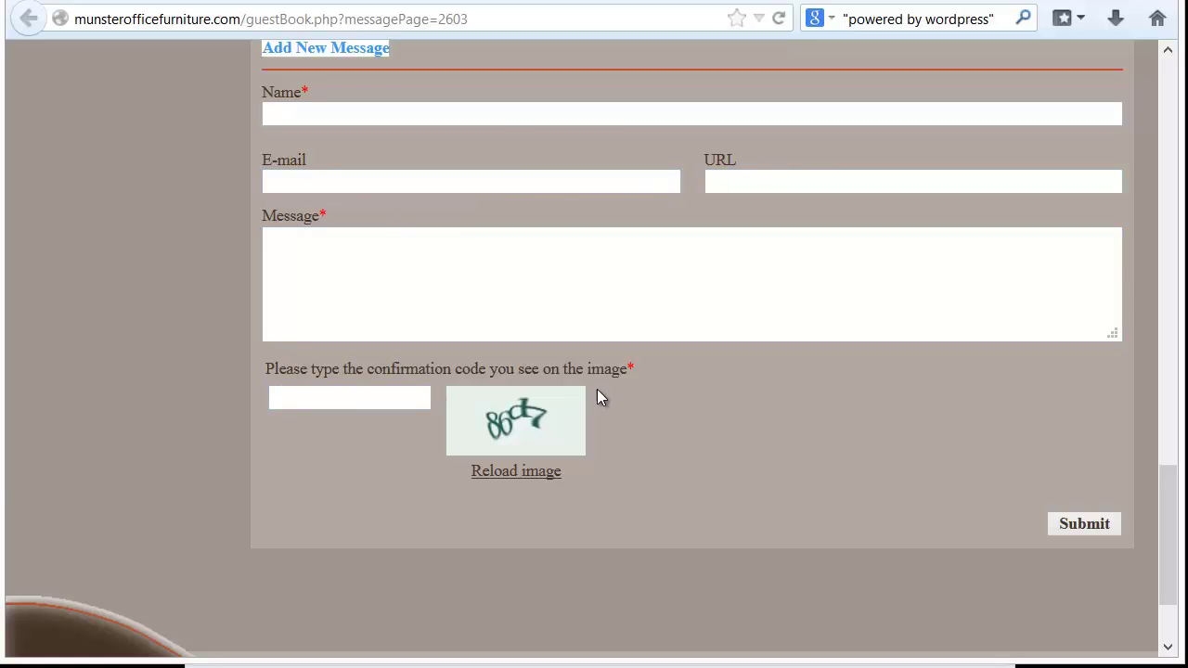
{"action": "scroll", "coordinate": [823, 506], "scroll_direction": "down", "scroll_amount": 3}
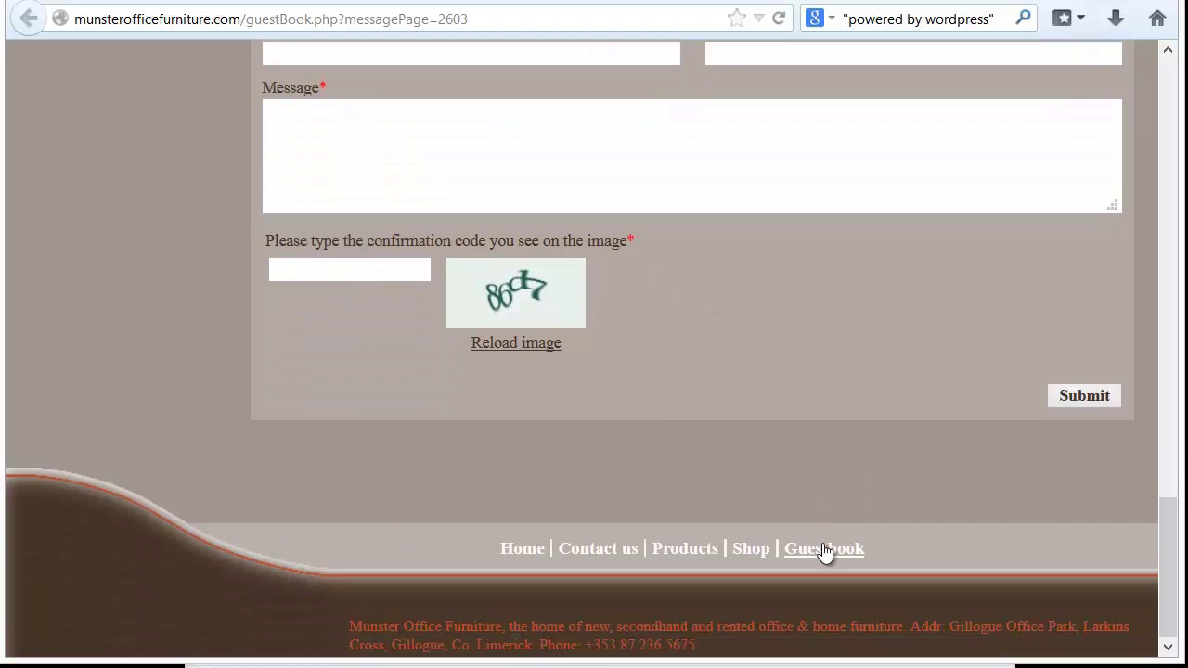
{"action": "scroll", "coordinate": [556, 457], "scroll_direction": "up", "scroll_amount": 9}
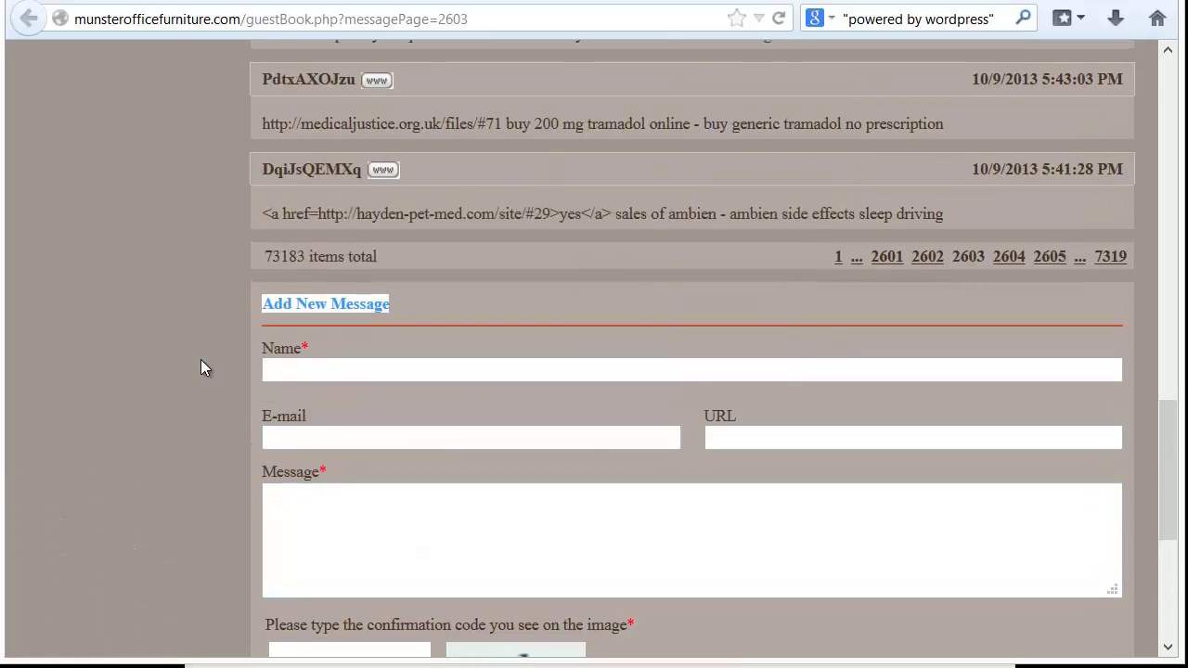
{"action": "scroll", "coordinate": [202, 368], "scroll_direction": "down", "scroll_amount": 3}
{"action": "scroll", "coordinate": [203, 369], "scroll_direction": "down", "scroll_amount": 3}
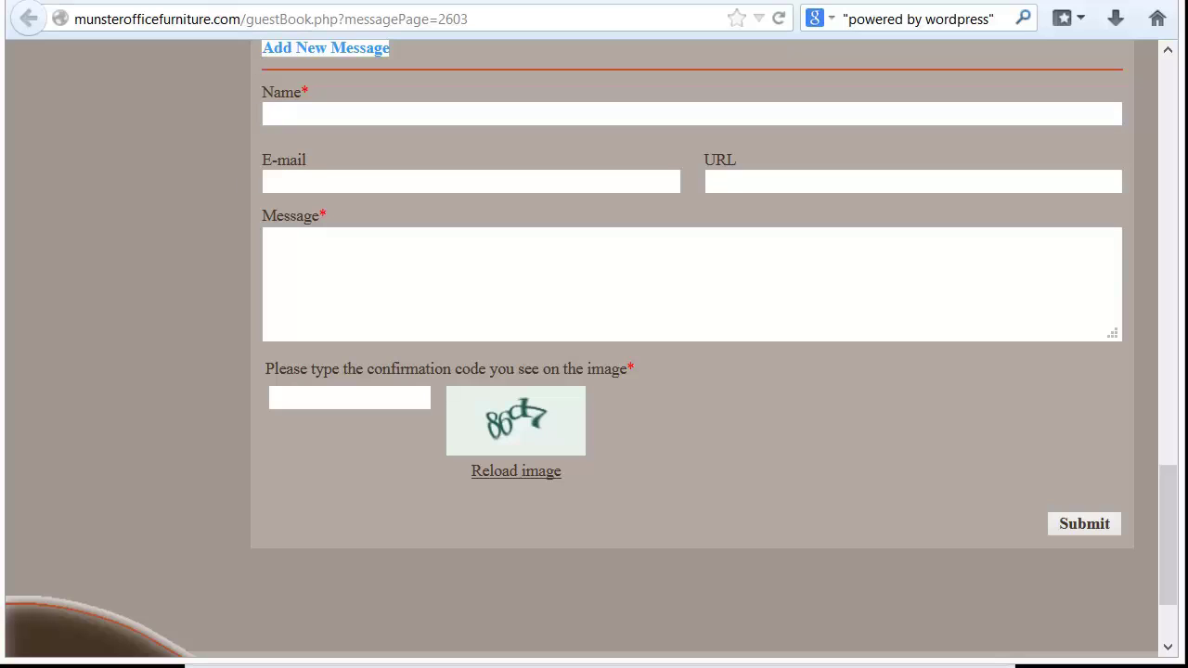
{"action": "left_click", "coordinate": [140, 160]}
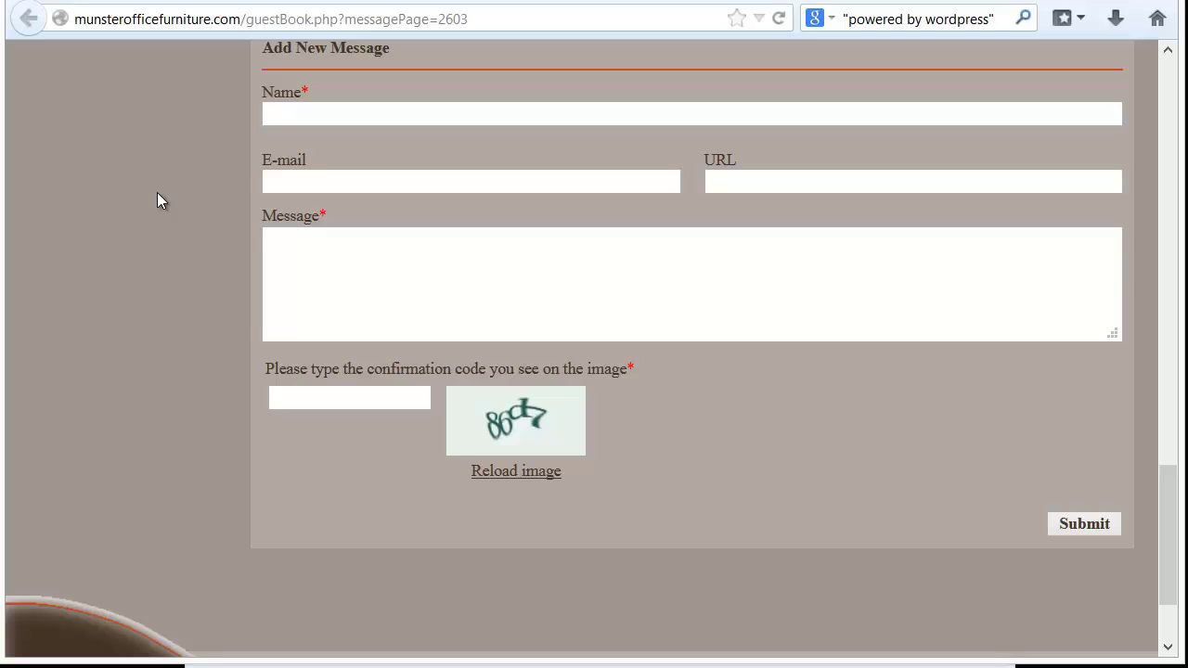
Point out the guestbook's "Add New Message" heading and "Please type the confirmation code you see on the image" text by selecting each.
{"action": "scroll", "coordinate": [158, 200], "scroll_direction": "up", "scroll_amount": 3}
{"action": "scroll", "coordinate": [157, 199], "scroll_direction": "down", "scroll_amount": 3}
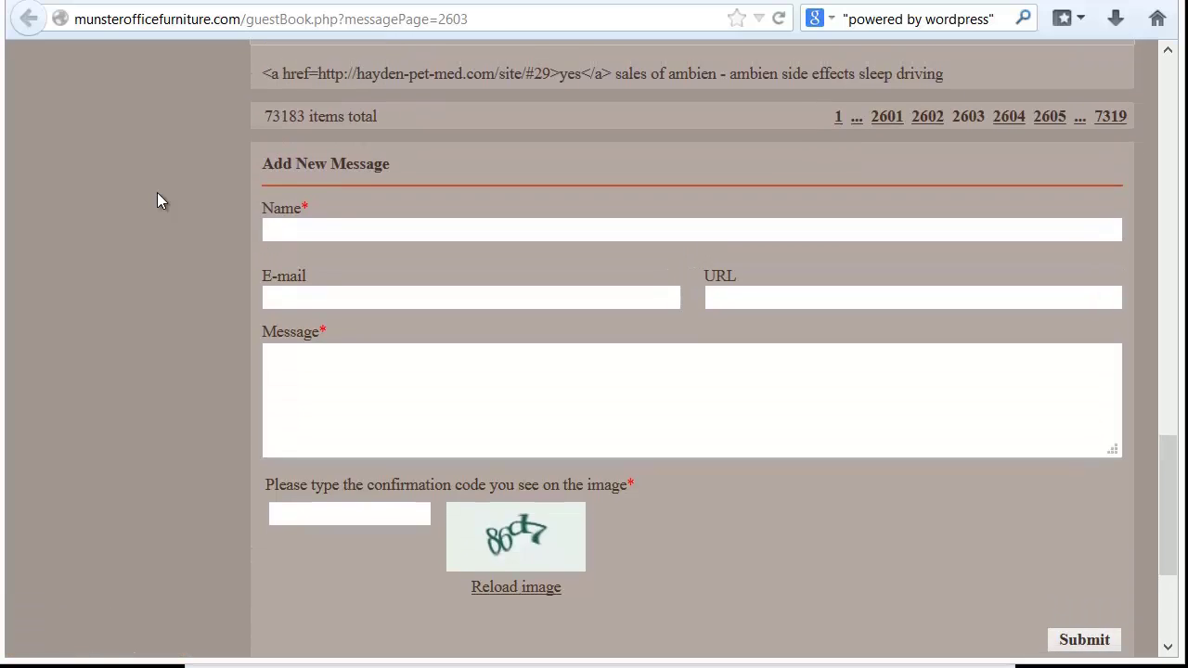
{"action": "left_click_drag", "start_coordinate": [272, 58], "coordinate": [440, 49]}
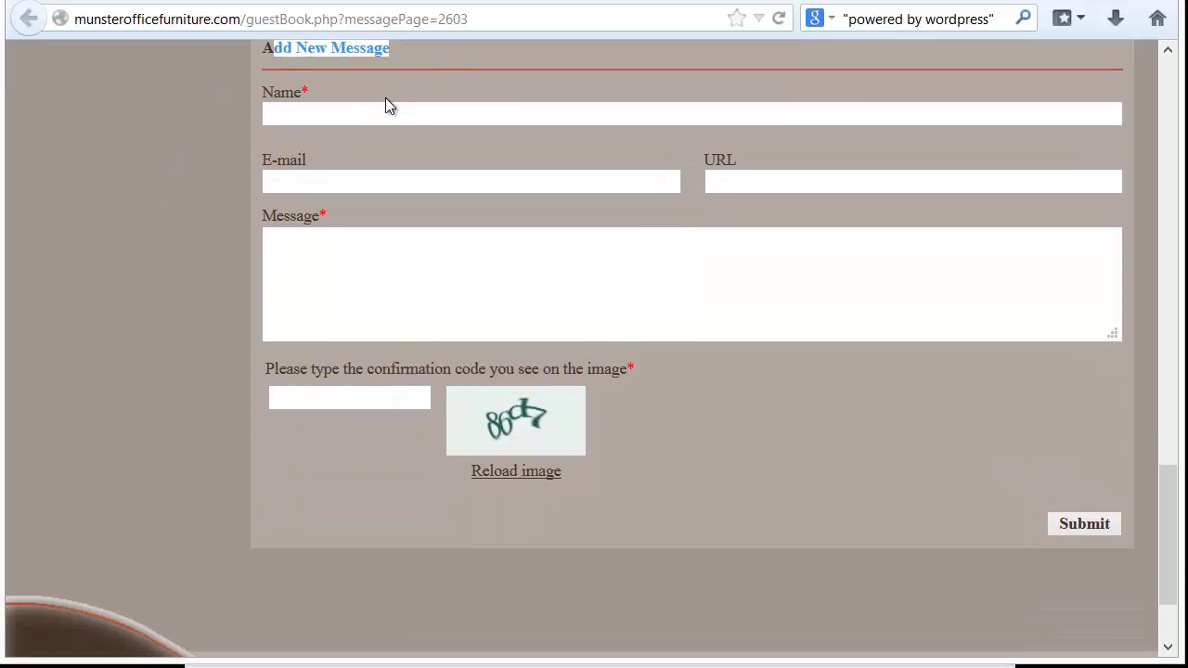
{"action": "left_click_drag", "start_coordinate": [266, 368], "coordinate": [590, 369]}
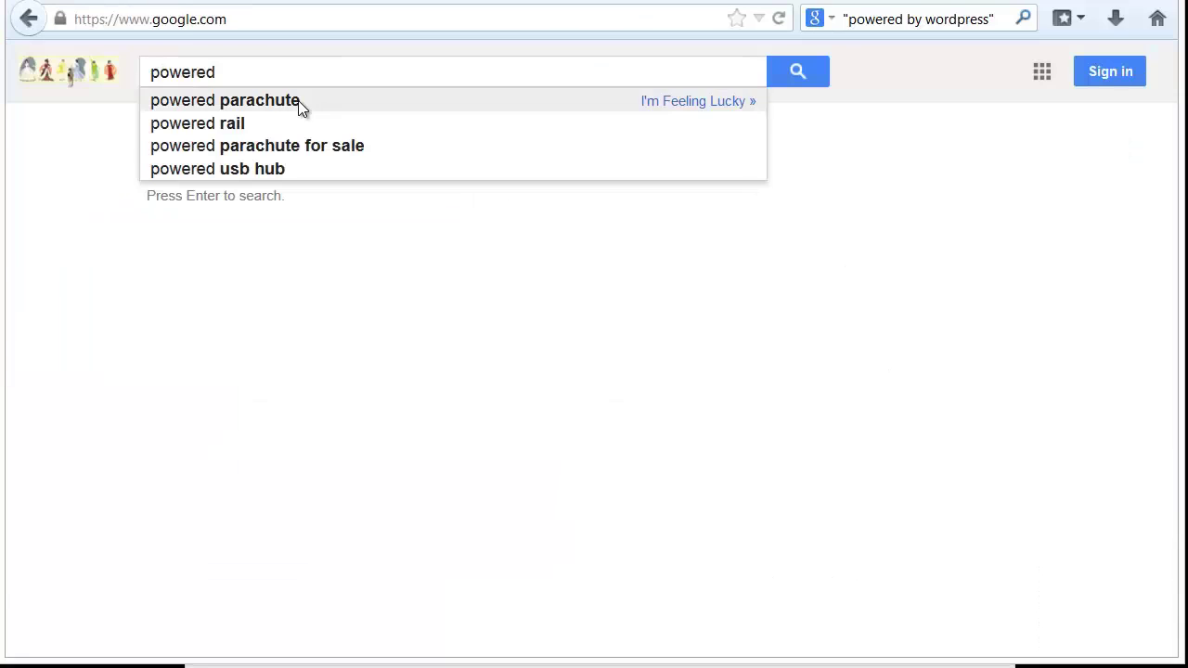
Replace the Google query with the quoted phrase "Please type the confirmation code you see on the image", copied from the sejzinn.asia guestbook.
{"action": "left_click_drag", "start_coordinate": [281, 62], "coordinate": [10, 72]}
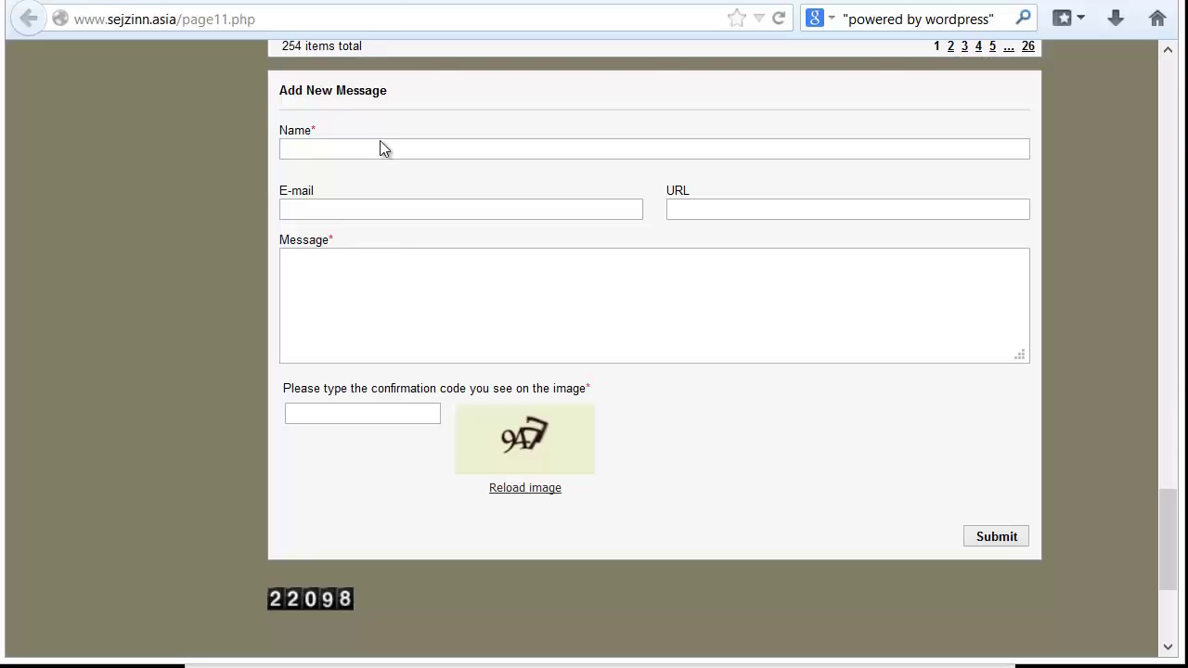
{"action": "left_click_drag", "start_coordinate": [398, 91], "coordinate": [262, 82]}
{"action": "left_click_drag", "start_coordinate": [281, 386], "coordinate": [608, 401]}
{"action": "key", "text": "ctrl+c"}
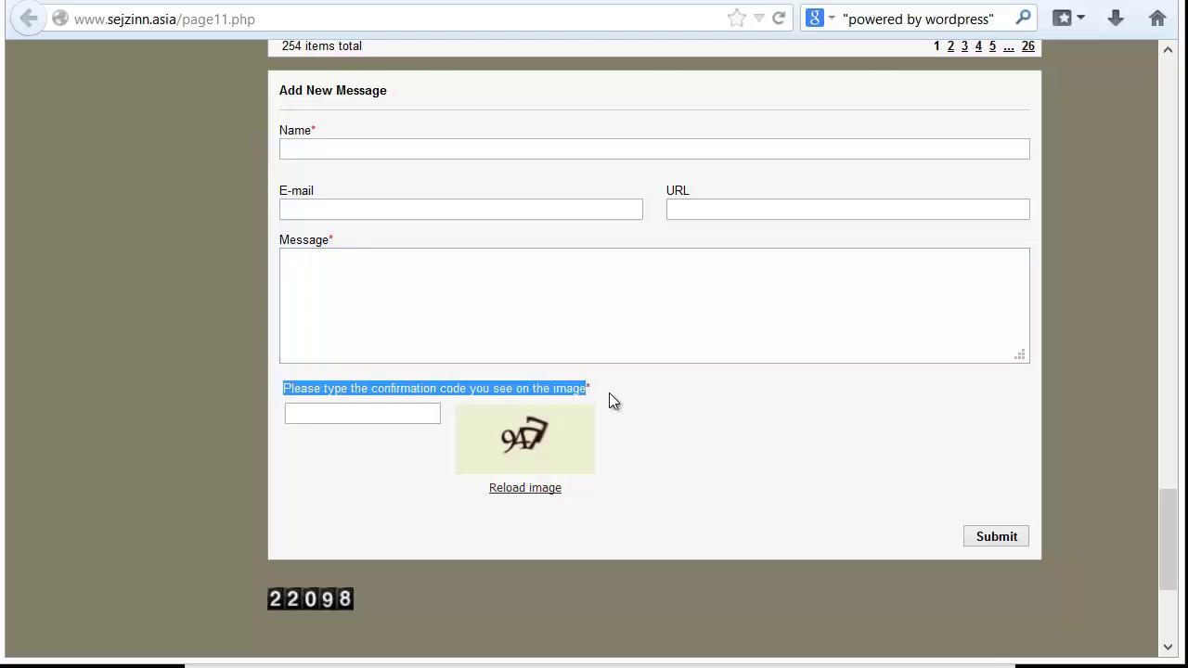
{"action": "left_click", "coordinate": [28, 18]}
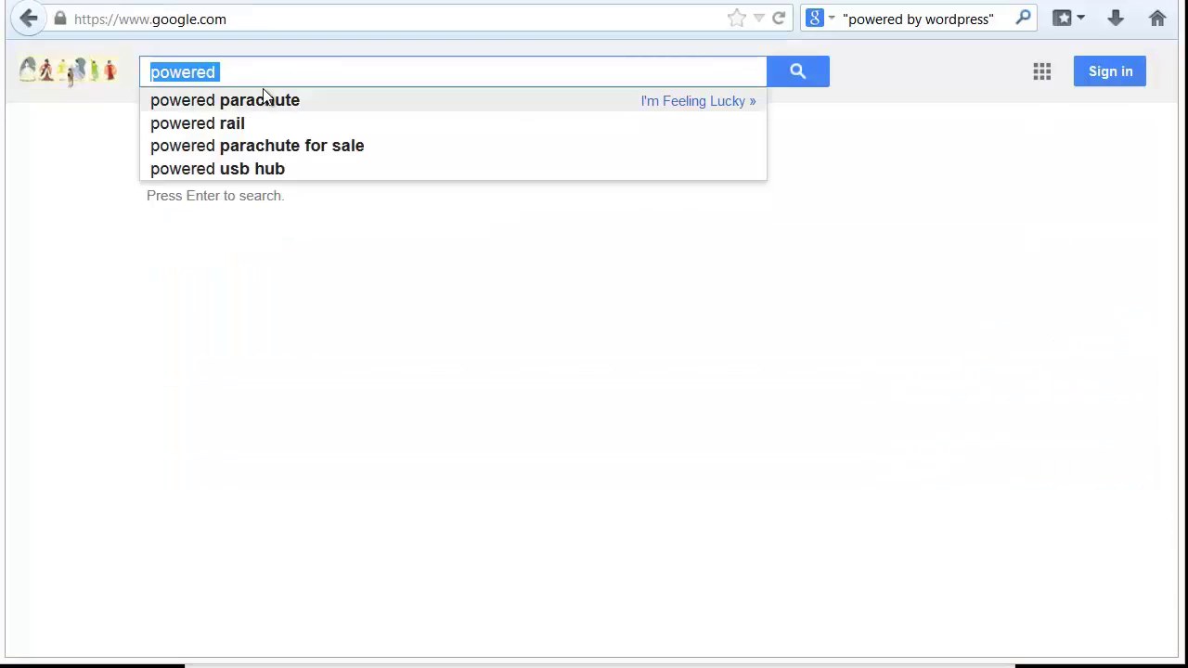
{"action": "type", "text": "\""}
{"action": "key", "text": "ctrl+v"}
{"action": "type", "text": "\""}
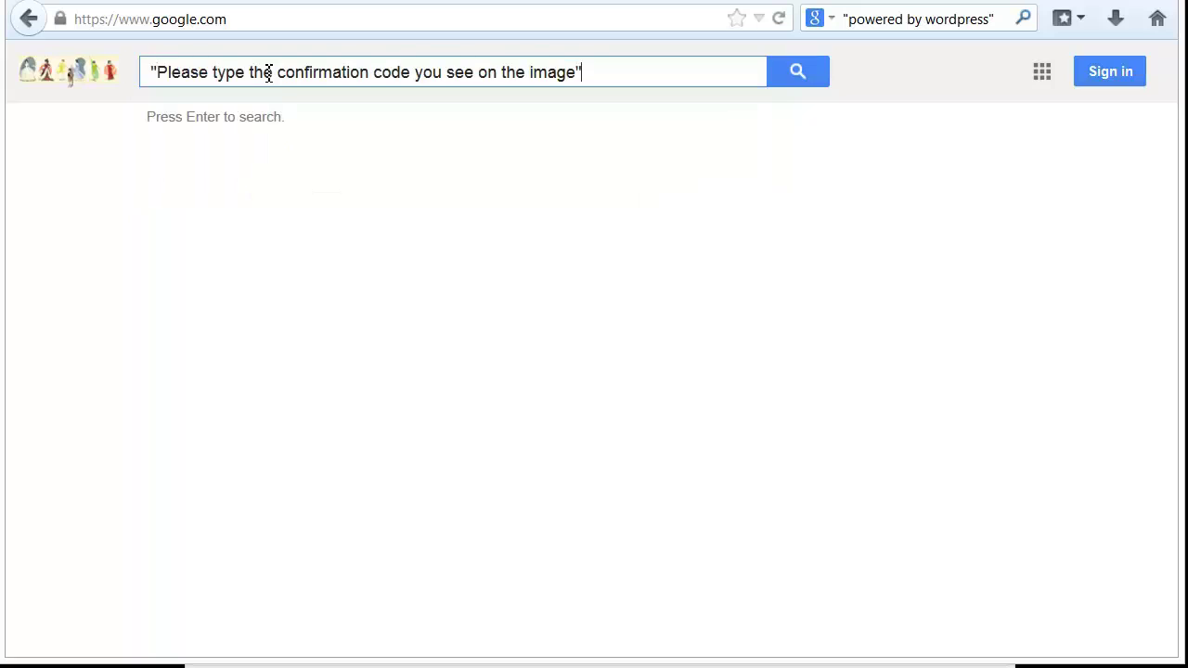
Append the copied phrase "Add New Message" in quotes, plus "guestbook" in quotes and car, to the query and run the Google search.
{"action": "key", "text": "alt+Right"}
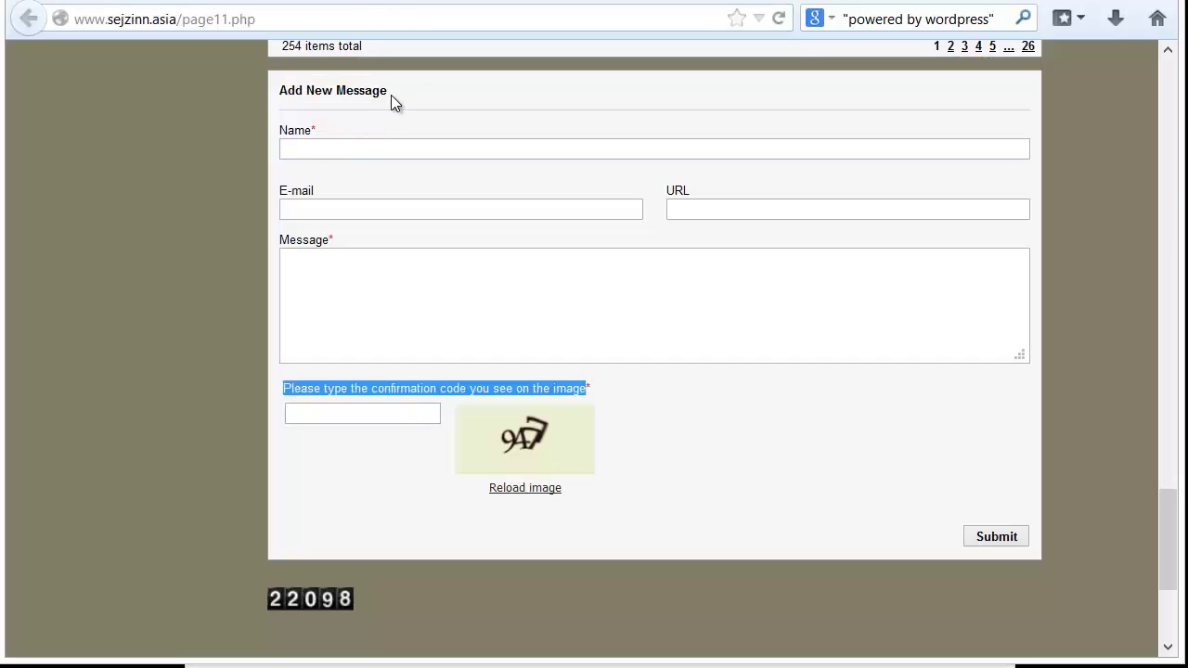
{"action": "left_click_drag", "start_coordinate": [391, 95], "coordinate": [258, 107]}
{"action": "triple_click", "coordinate": [309, 92]}
{"action": "key", "text": "ctrl+c"}
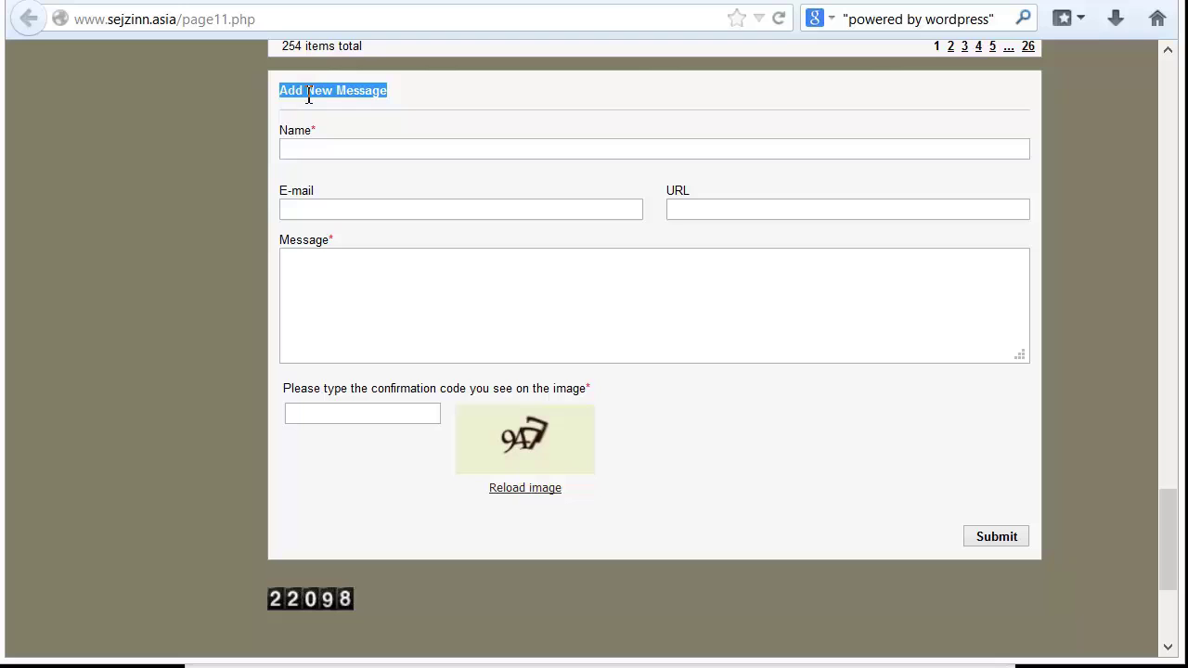
{"action": "key", "text": "alt+Left"}
{"action": "type", "text": "\""}
{"action": "key", "text": "ctrl+v"}
{"action": "type", "text": "\" \"guestbook\" car"}
{"action": "key", "text": "Return"}
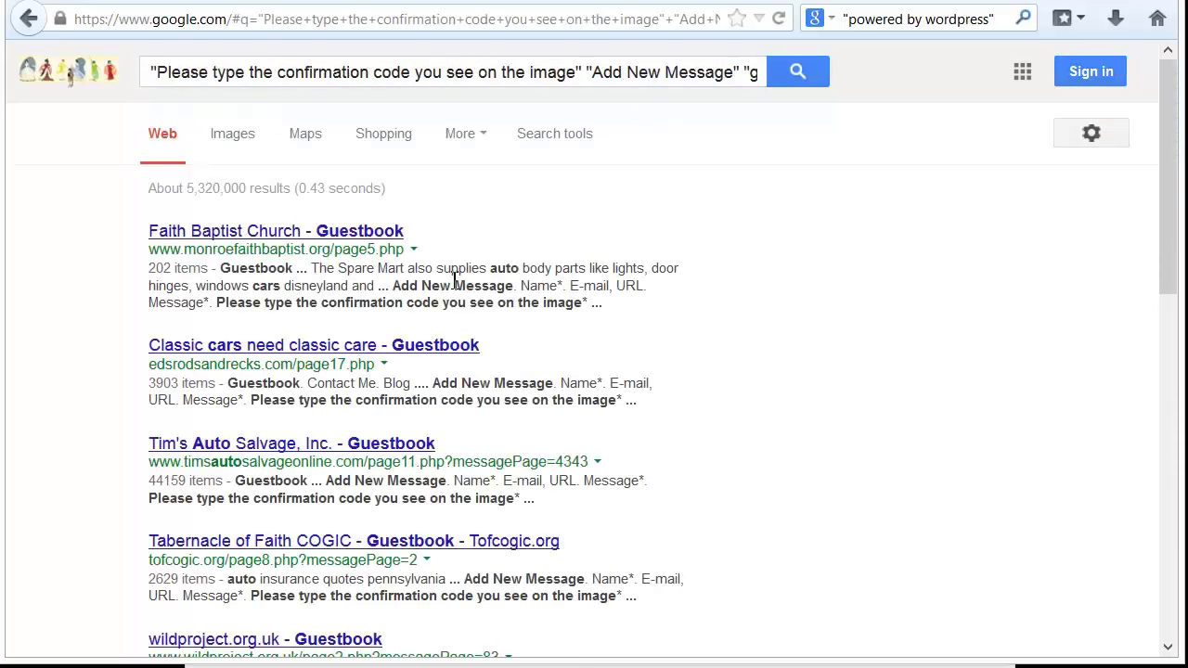
{"action": "scroll", "coordinate": [105, 204], "scroll_direction": "down", "scroll_amount": 10}
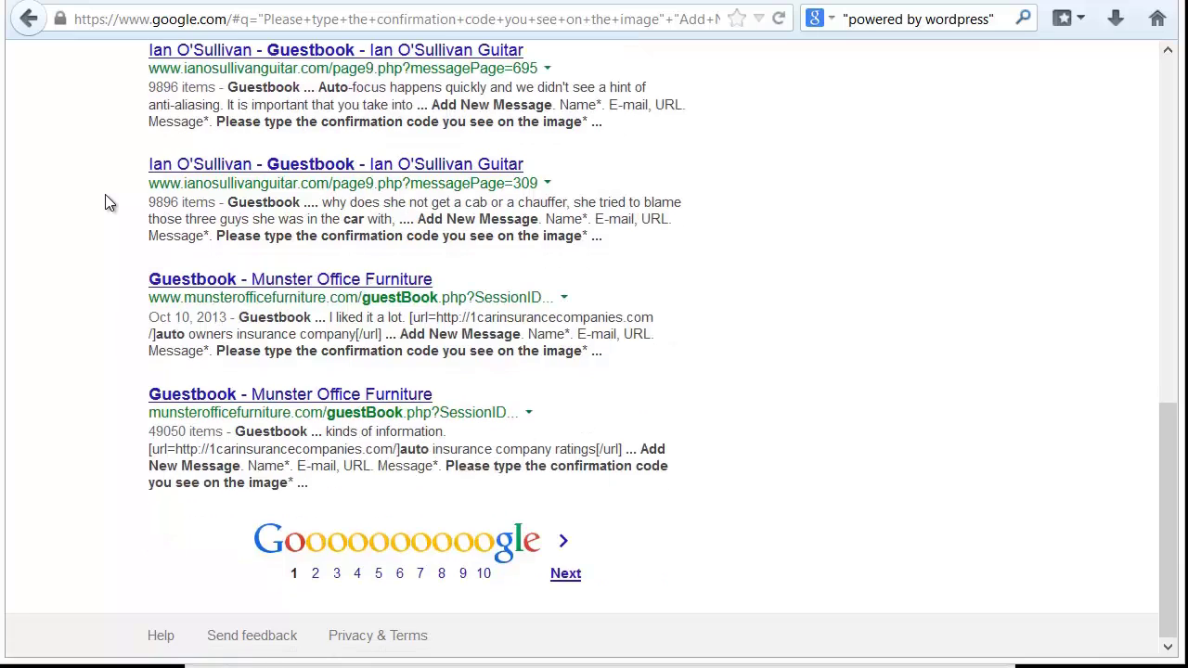
{"action": "right_click", "coordinate": [386, 167]}
{"action": "left_click", "coordinate": [475, 180]}
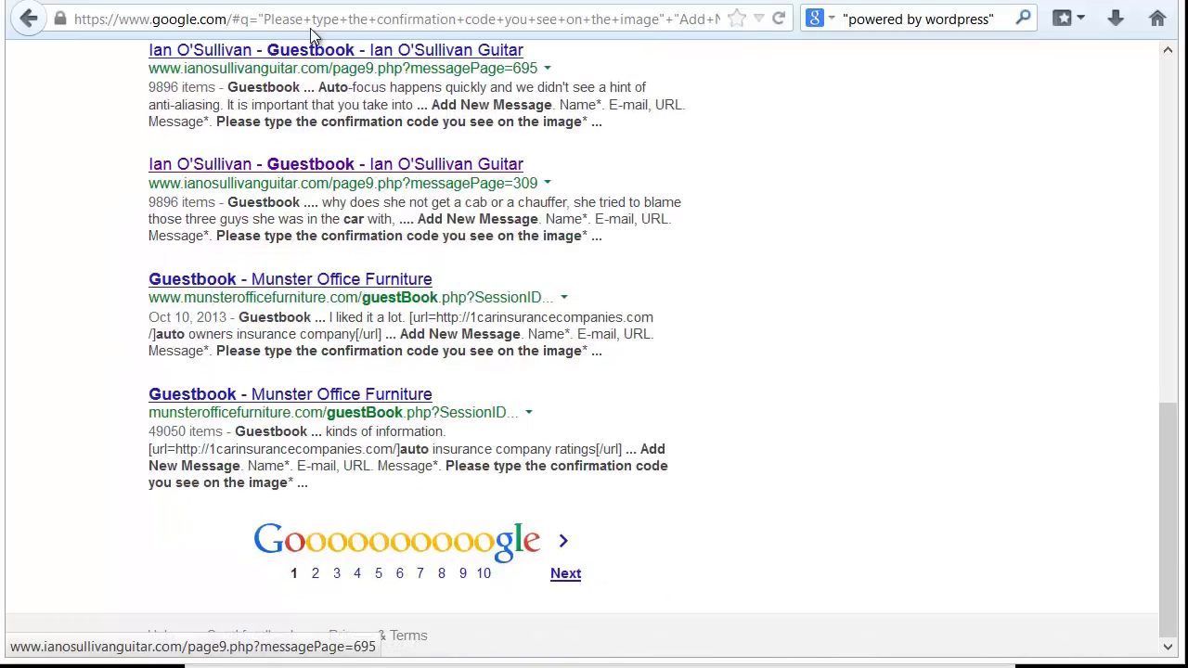
{"action": "left_click", "coordinate": [180, 165]}
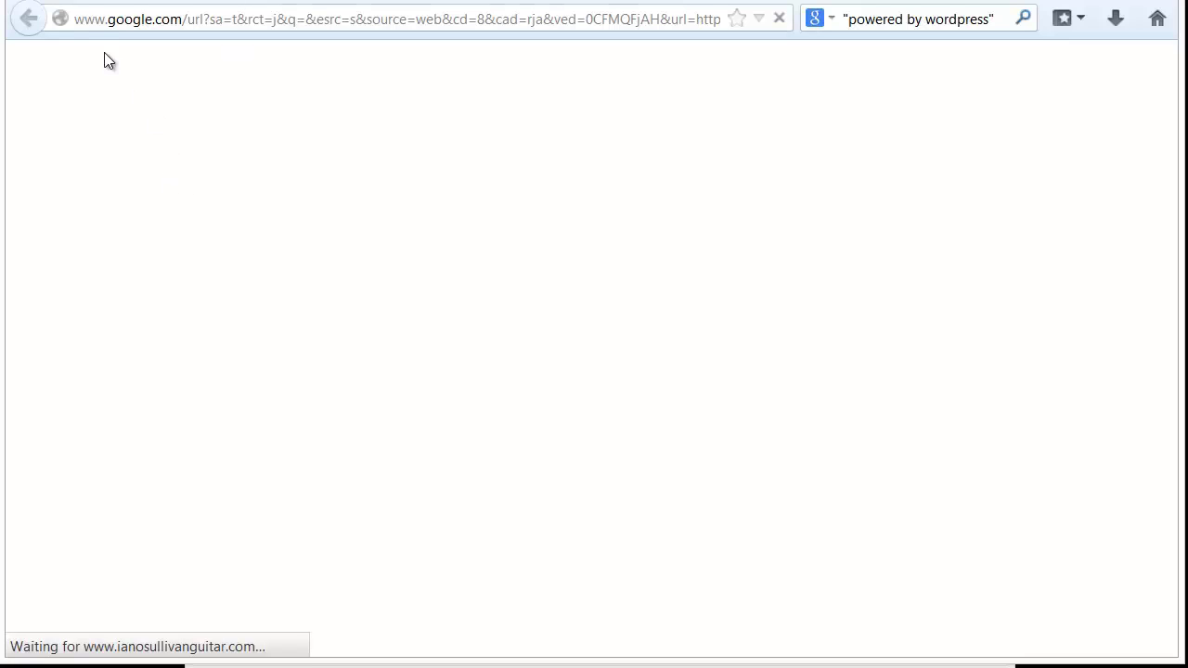
{"action": "key", "text": "alt+Left"}
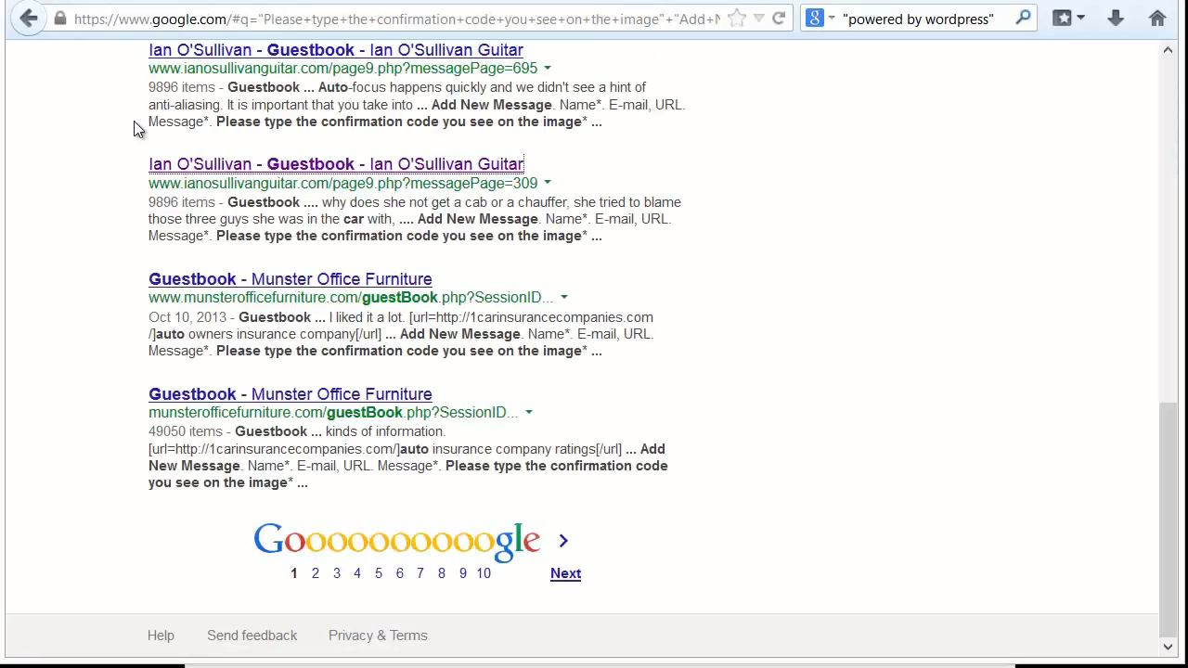
{"action": "right_click", "coordinate": [239, 283]}
{"action": "left_click", "coordinate": [278, 294]}
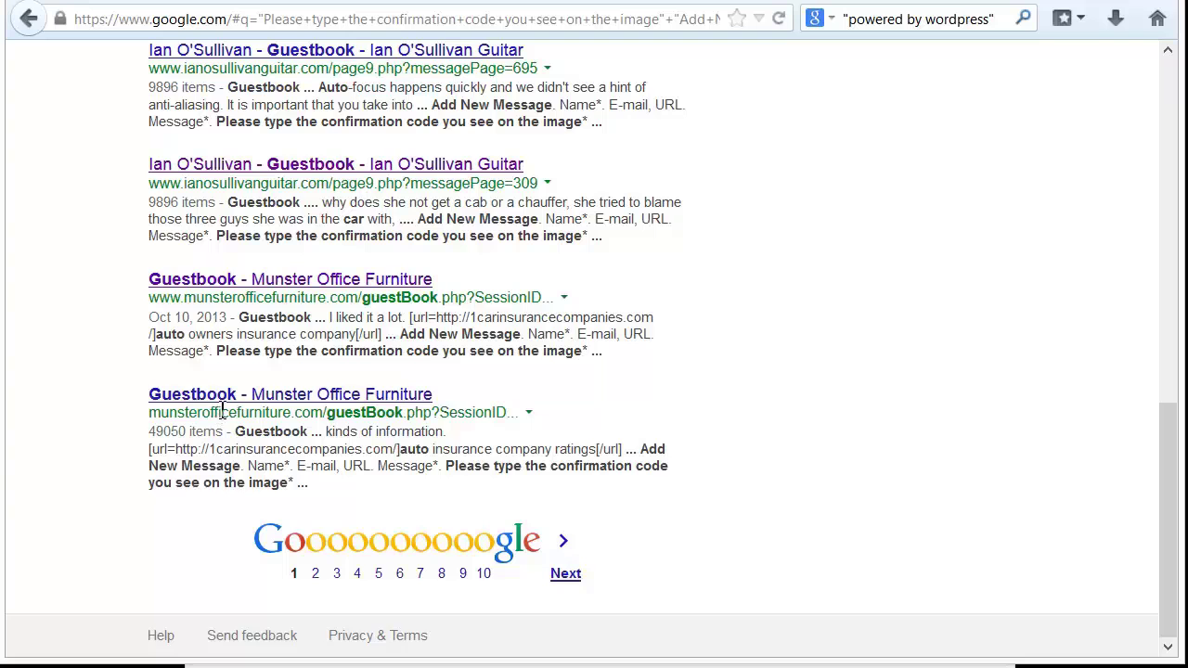
{"action": "scroll", "coordinate": [88, 254], "scroll_direction": "up", "scroll_amount": 6}
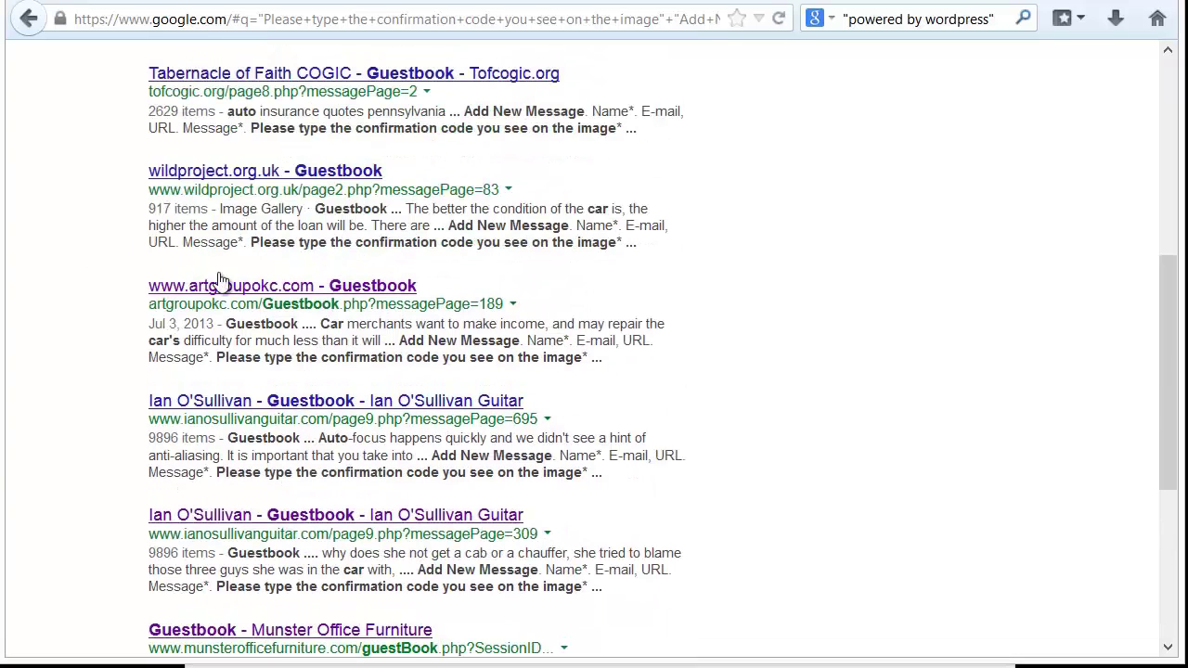
{"action": "right_click", "coordinate": [216, 400]}
{"action": "left_click", "coordinate": [255, 411]}
Check the message form at the end of the newly opened Munster Office Furniture guestbook and return to the Google results.
{"action": "key", "text": "ctrl+Tab"}
{"action": "key", "text": "End"}
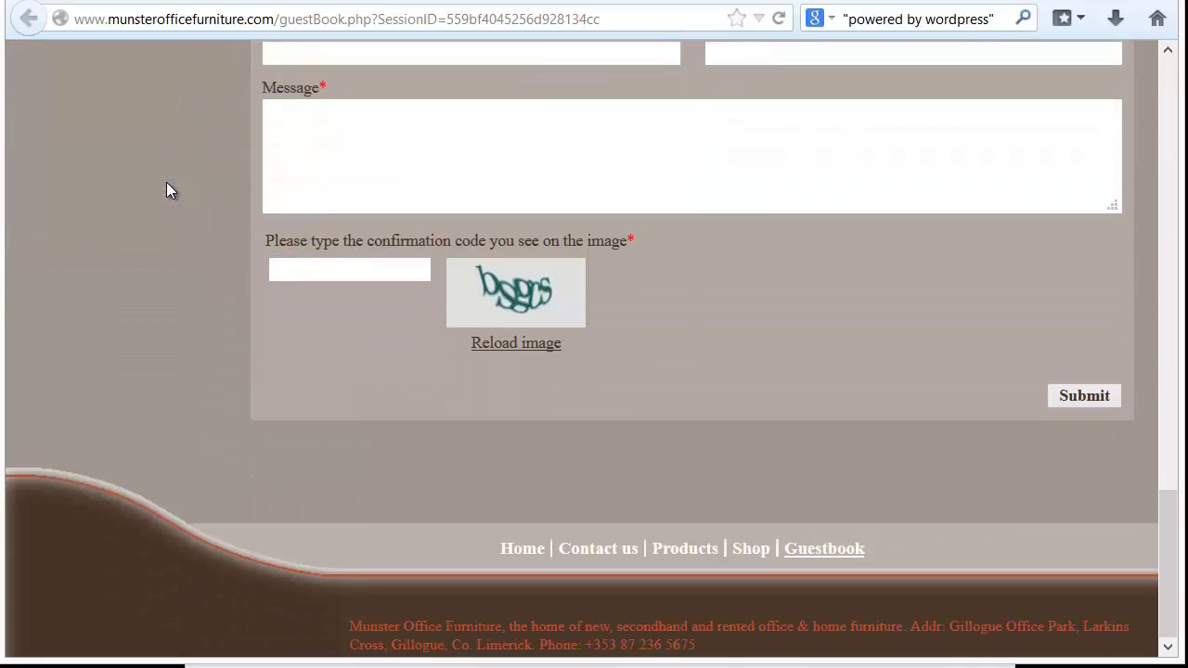
{"action": "scroll", "coordinate": [305, 65], "scroll_direction": "up", "scroll_amount": 3}
{"action": "key", "text": "ctrl+Tab"}
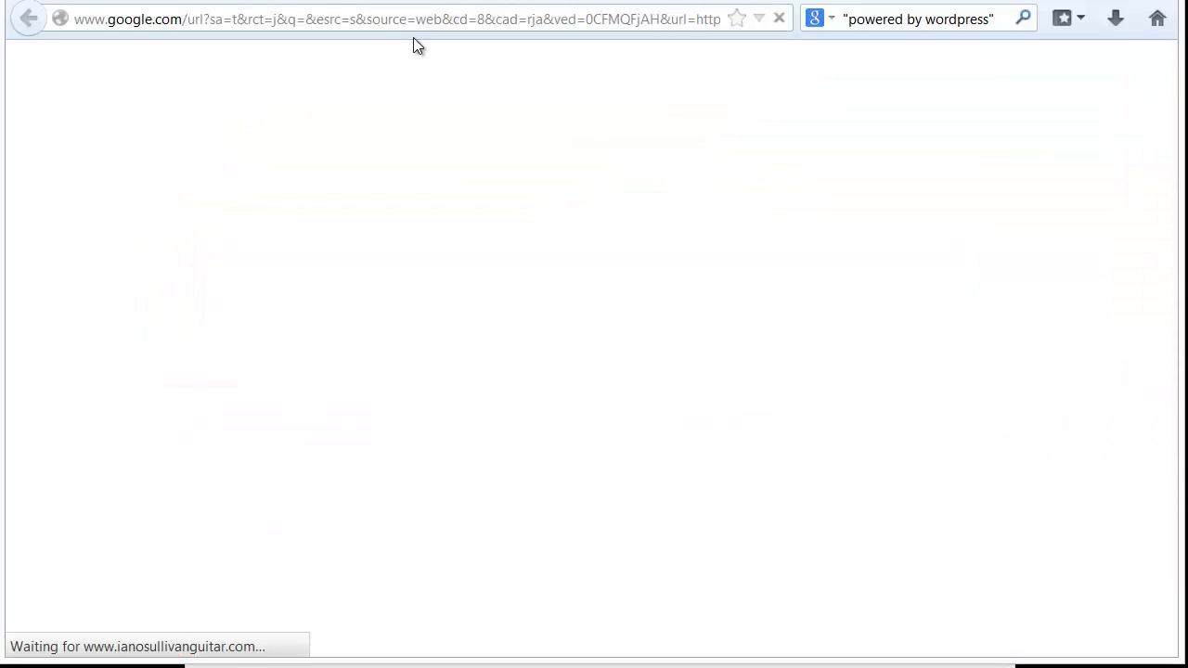
{"action": "key", "text": "ctrl+Tab"}
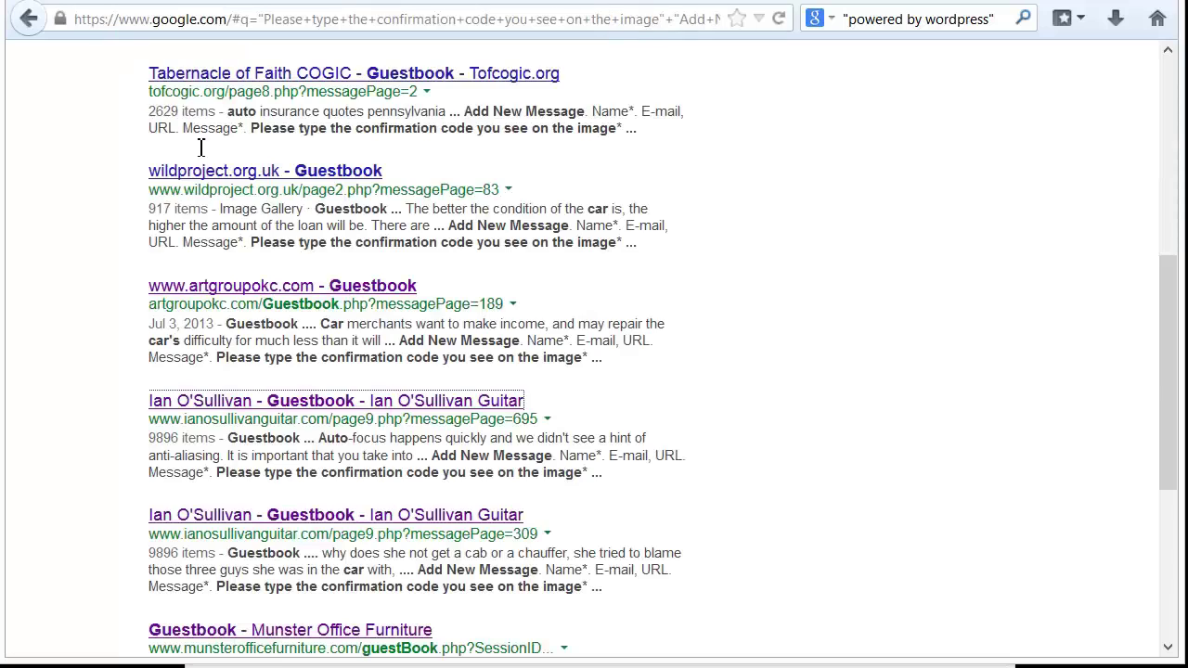
Open the Tofcogic.org and Tim's Auto Salvage guestbook results in new tabs.
{"action": "scroll", "coordinate": [311, 239], "scroll_direction": "up", "scroll_amount": 2}
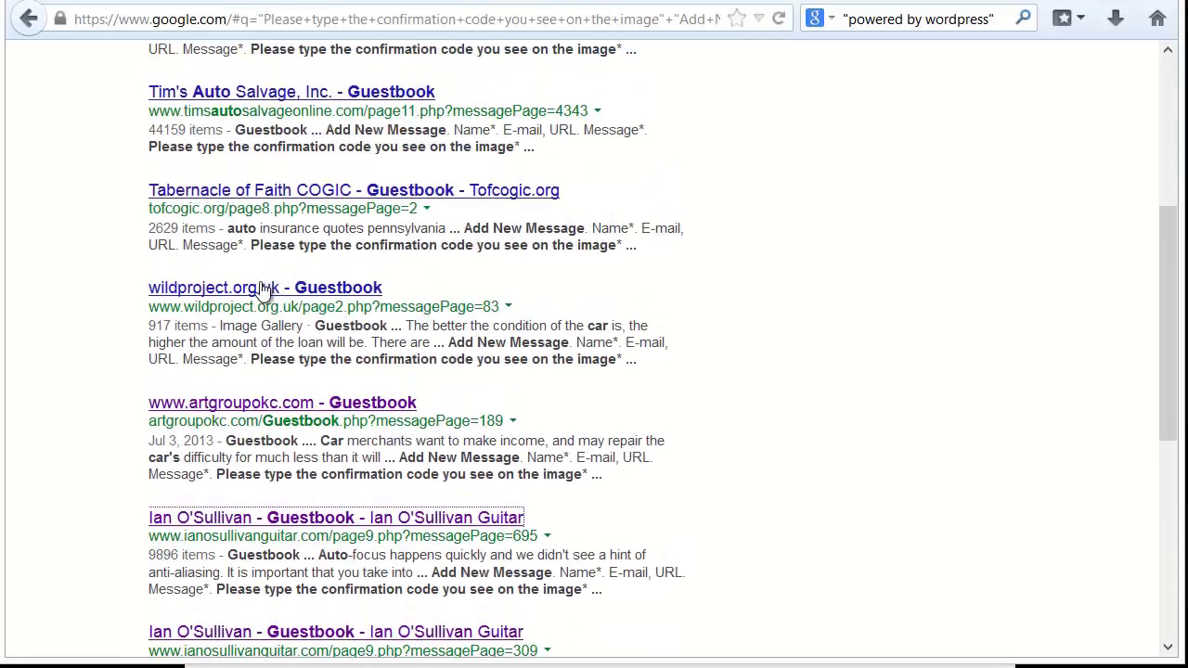
{"action": "right_click", "coordinate": [264, 290]}
{"action": "left_click", "coordinate": [140, 260]}
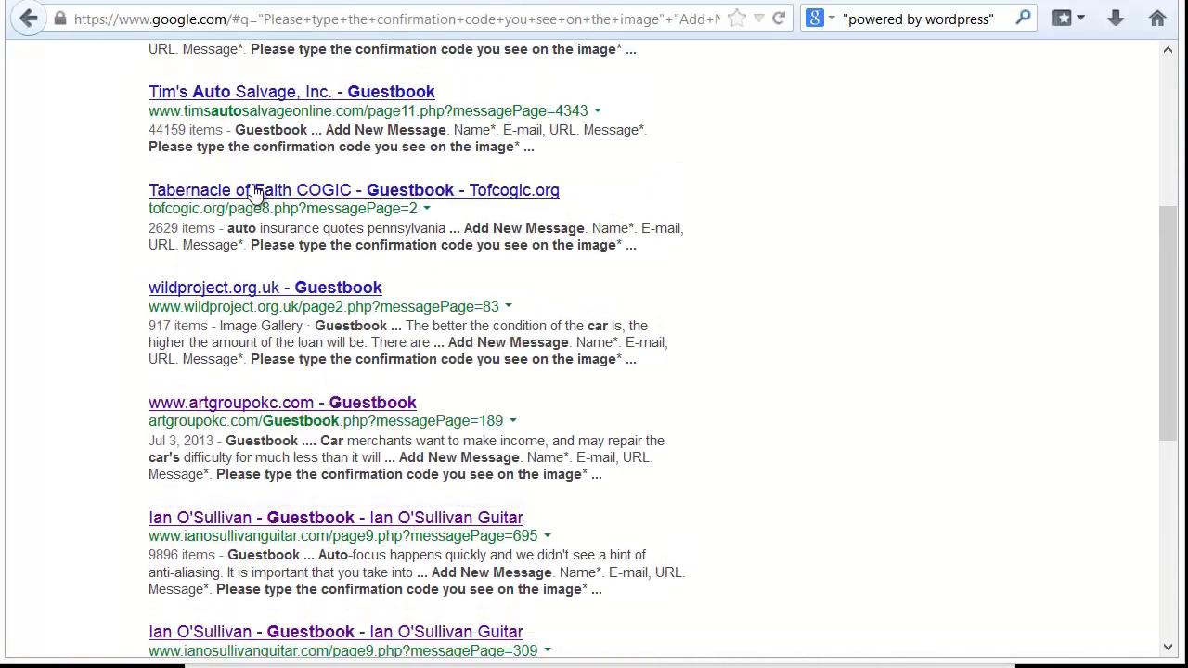
{"action": "right_click", "coordinate": [257, 191]}
{"action": "left_click", "coordinate": [294, 127]}
{"action": "right_click", "coordinate": [296, 97]}
{"action": "left_click", "coordinate": [398, 111]}
Review the combined footprint query in the Google search box through to its end.
{"action": "scroll", "coordinate": [62, 223], "scroll_direction": "up", "scroll_amount": 6}
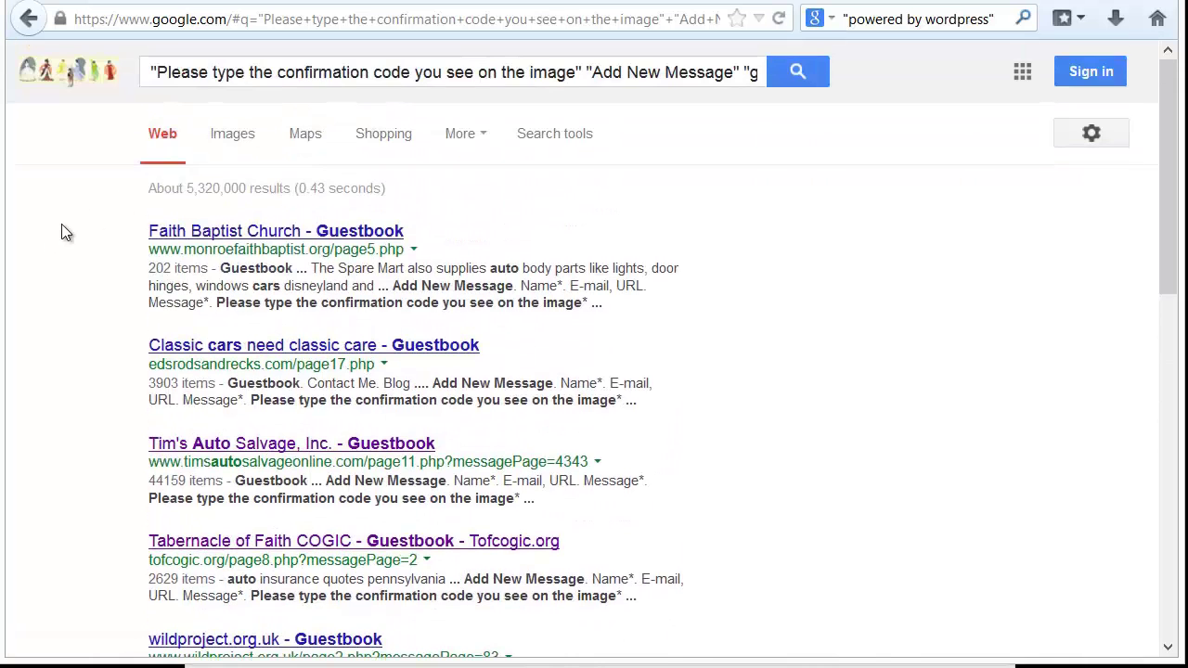
{"action": "left_click", "coordinate": [150, 74]}
{"action": "key", "text": "End"}
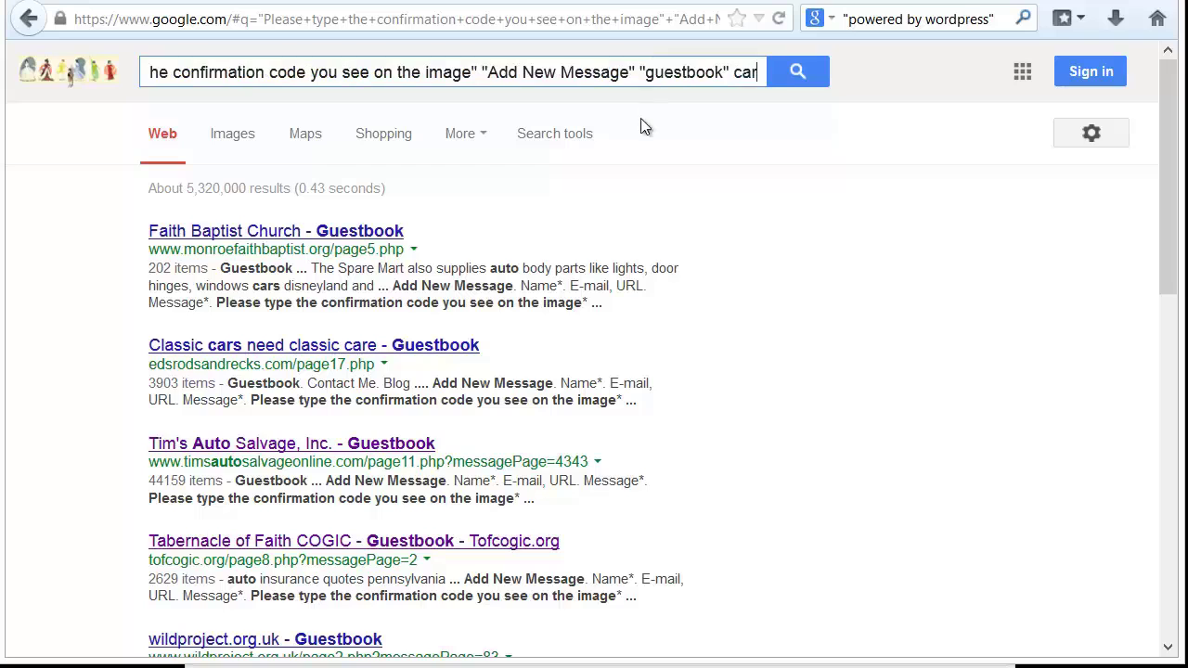
Switch to ScrapeBox to look through the harvested guestbook URLs and return to the Google results in the browser.
{"action": "left_click", "coordinate": [536, 664]}
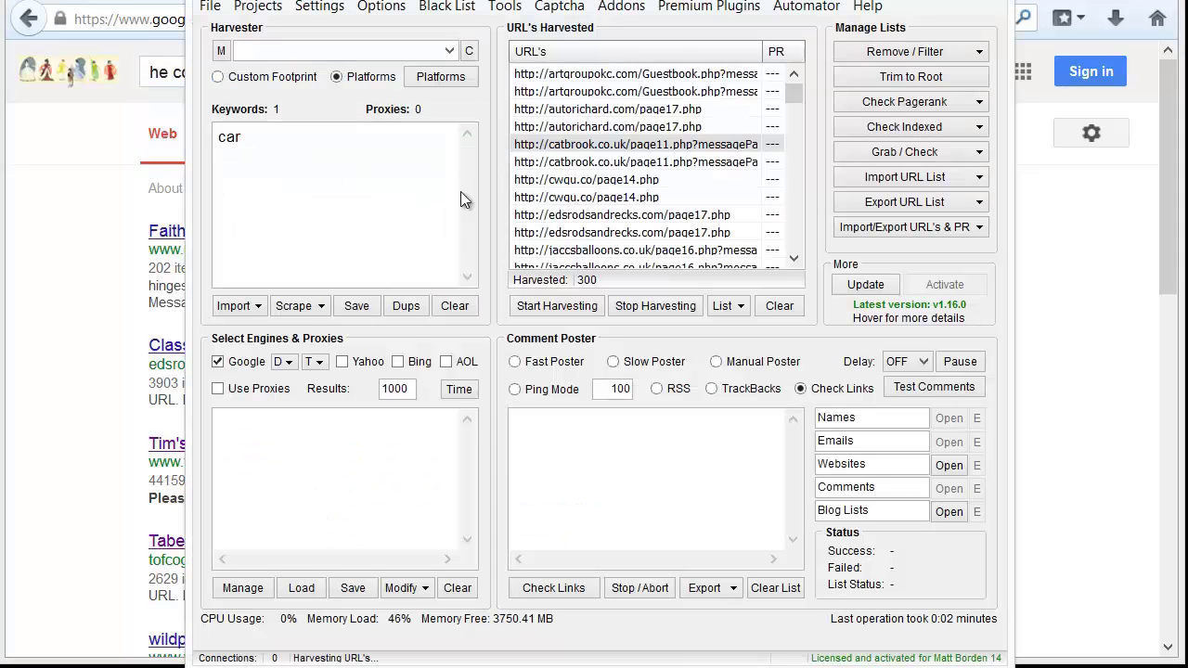
{"action": "scroll", "coordinate": [682, 194], "scroll_direction": "down", "scroll_amount": 2}
{"action": "scroll", "coordinate": [683, 197], "scroll_direction": "down", "scroll_amount": 2}
{"action": "scroll", "coordinate": [683, 197], "scroll_direction": "up", "scroll_amount": 3}
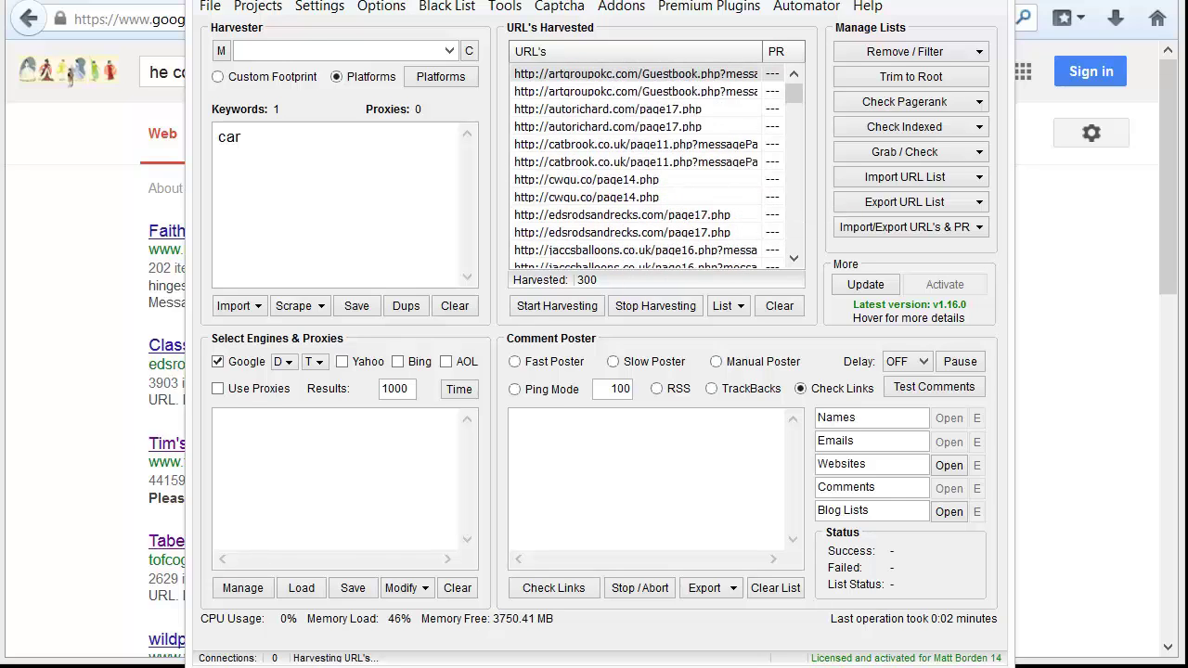
{"action": "left_click", "coordinate": [61, 198]}
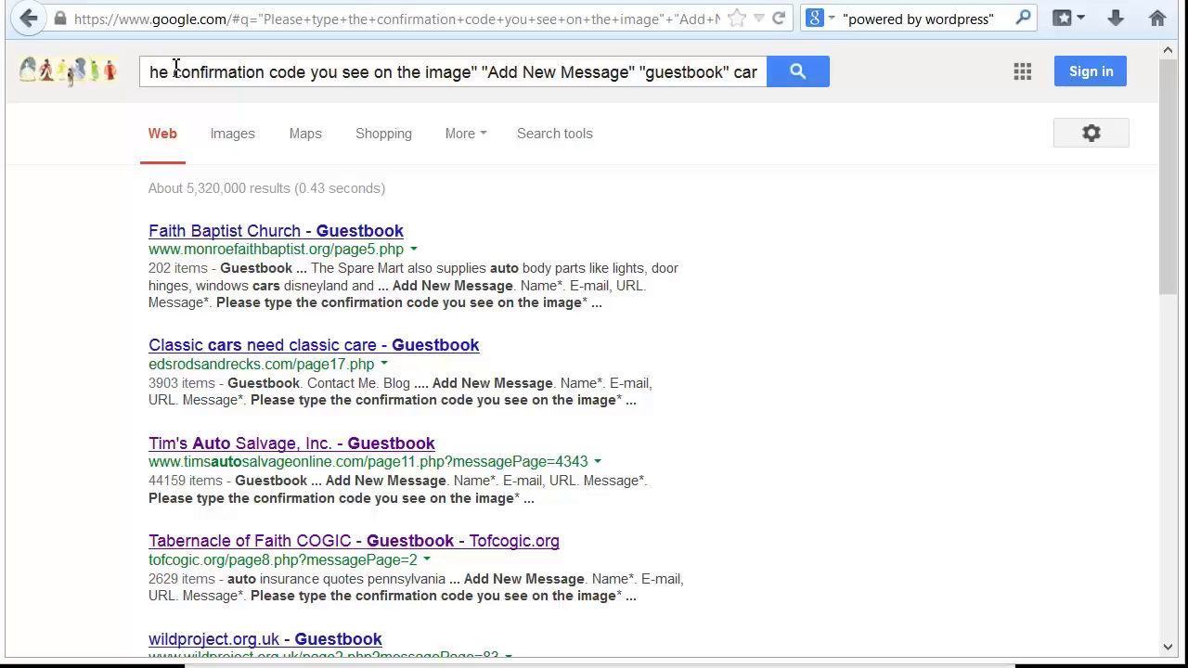
Examine the tofcogic.org/page8.php guestbook's posted messages and its "Add New Message" form with the confirmation code text.
{"action": "scroll", "coordinate": [204, 236], "scroll_direction": "down", "scroll_amount": 20}
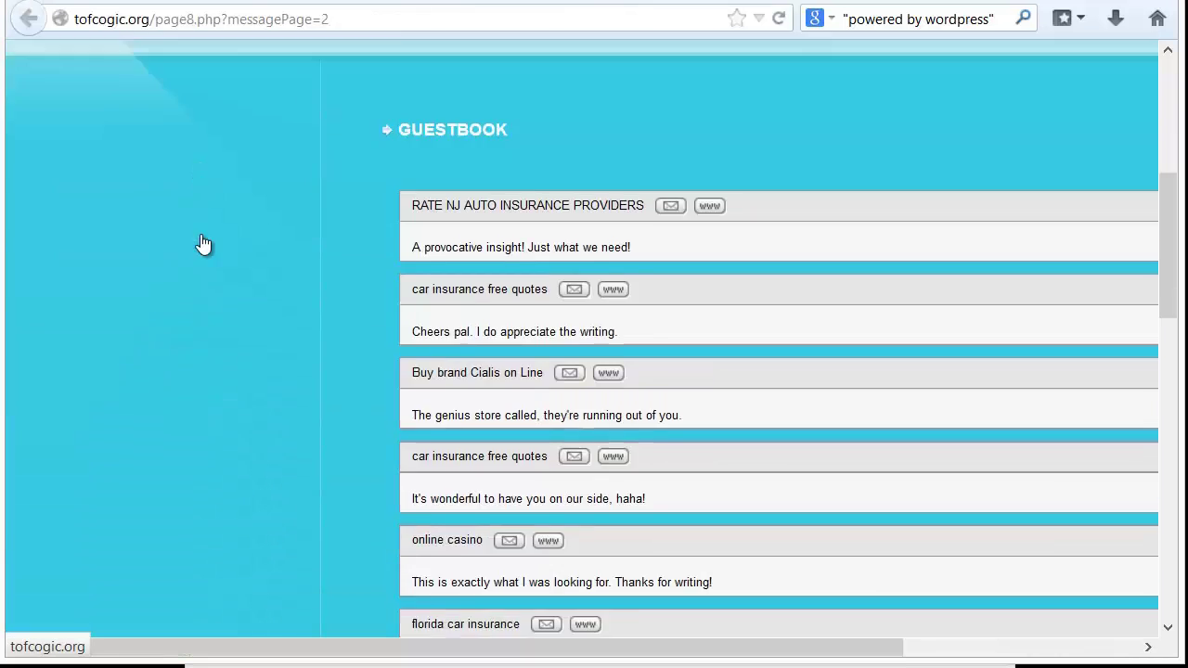
{"action": "scroll", "coordinate": [202, 241], "scroll_direction": "up", "scroll_amount": 2}
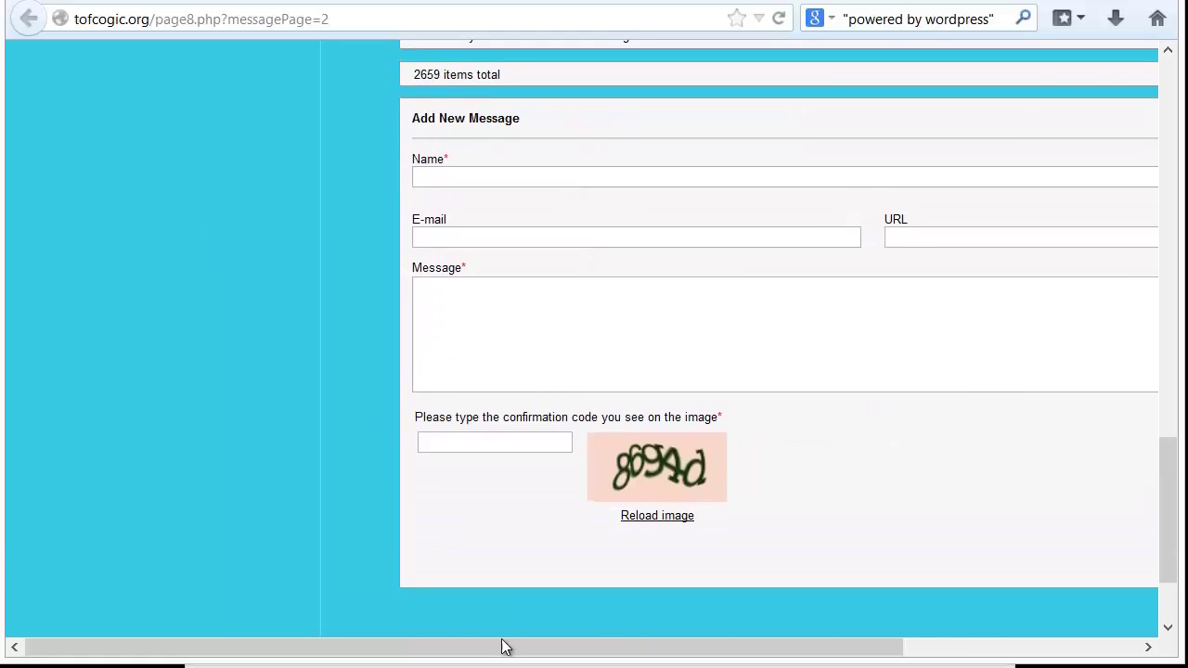
{"action": "left_click_drag", "start_coordinate": [437, 647], "coordinate": [675, 643]}
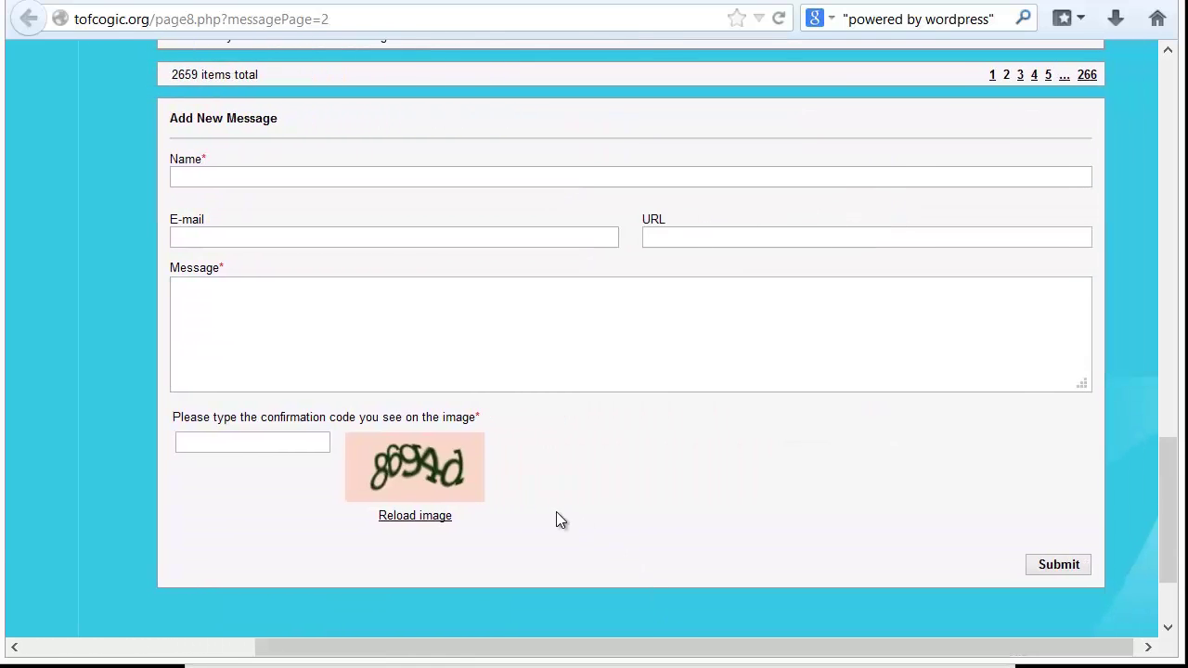
{"action": "scroll", "coordinate": [555, 511], "scroll_direction": "up", "scroll_amount": 2}
{"action": "scroll", "coordinate": [556, 511], "scroll_direction": "down", "scroll_amount": 4}
{"action": "scroll", "coordinate": [555, 511], "scroll_direction": "up", "scroll_amount": 2}
{"action": "scroll", "coordinate": [328, 477], "scroll_direction": "up", "scroll_amount": 2}
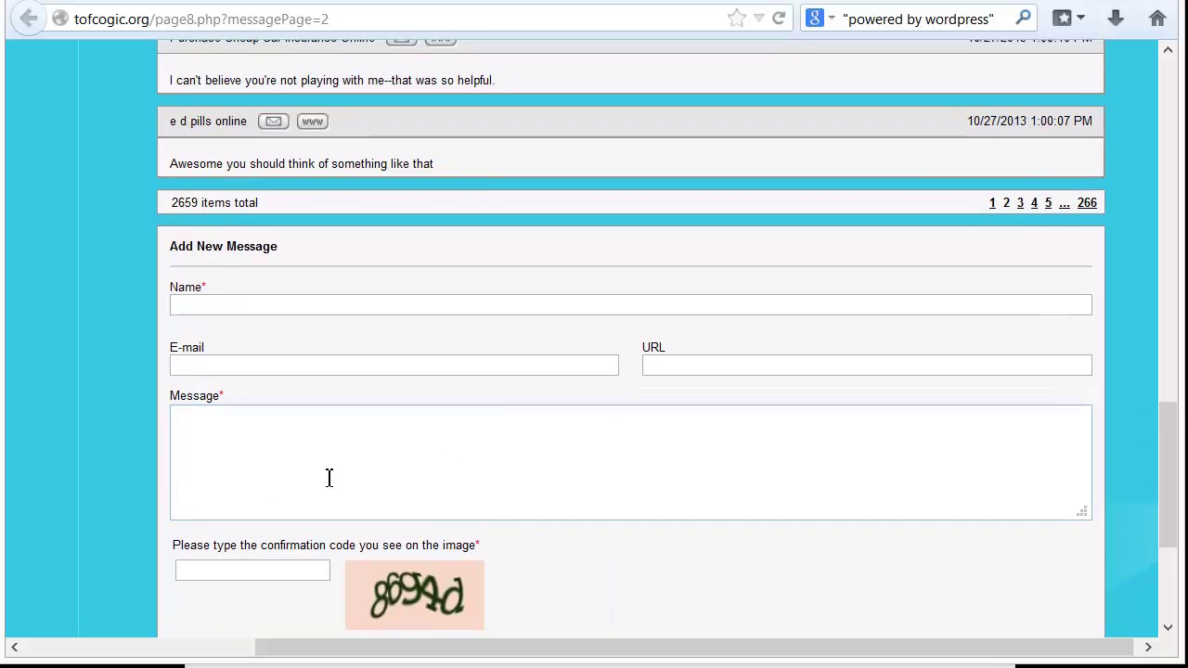
Check the timsautosalvageonline.com page, then go back to the Google results and browse the listed guestbooks.
{"action": "scroll", "coordinate": [92, 286], "scroll_direction": "up", "scroll_amount": 5}
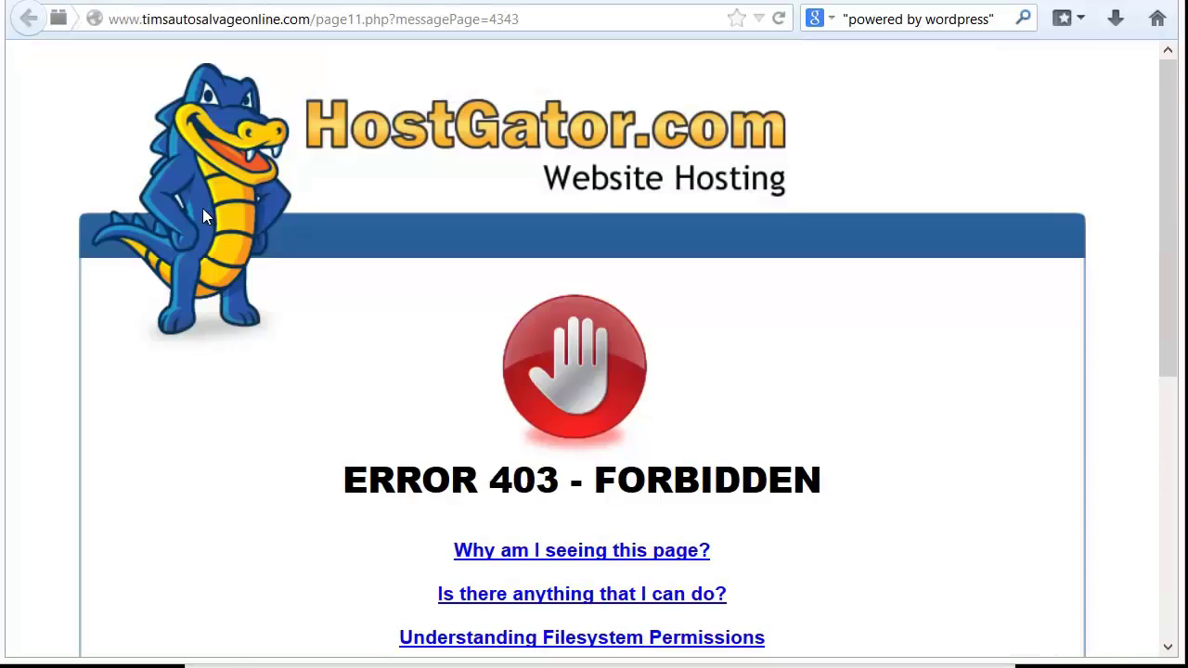
{"action": "scroll", "coordinate": [204, 210], "scroll_direction": "down", "scroll_amount": 5}
{"action": "scroll", "coordinate": [202, 208], "scroll_direction": "up", "scroll_amount": 5}
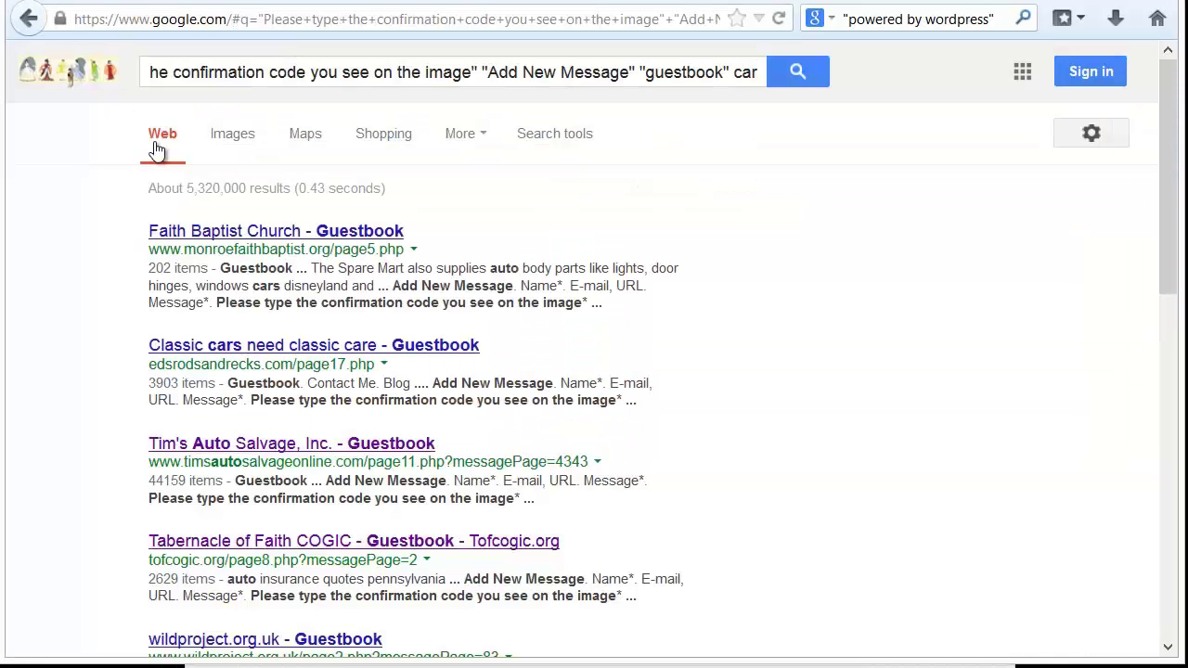
{"action": "scroll", "coordinate": [85, 292], "scroll_direction": "down", "scroll_amount": 4}
{"action": "scroll", "coordinate": [85, 292], "scroll_direction": "down", "scroll_amount": 3}
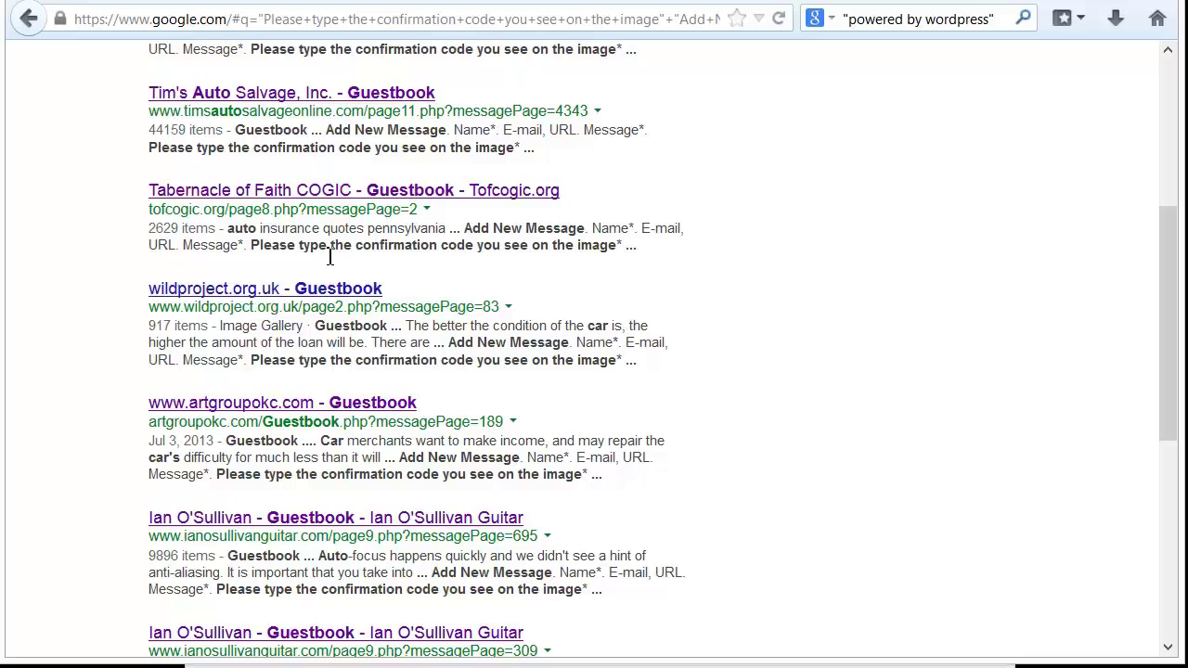
Switch to ScrapeBox, look through the harvested URLs down to the munsterofficefurniture.com entries, and return to the browser.
{"action": "key", "text": "alt+Tab"}
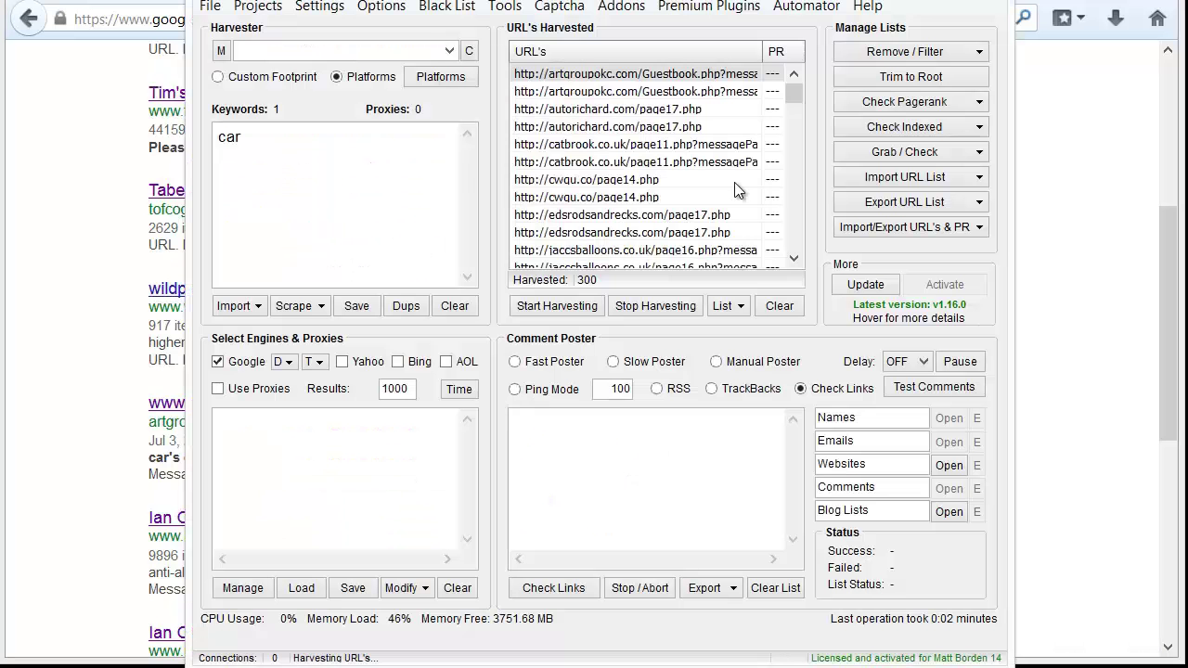
{"action": "left_click", "coordinate": [643, 161]}
{"action": "key", "text": "Page_Down"}
{"action": "key", "text": "Page_Down"}
{"action": "scroll", "coordinate": [643, 165], "scroll_direction": "down", "scroll_amount": 3}
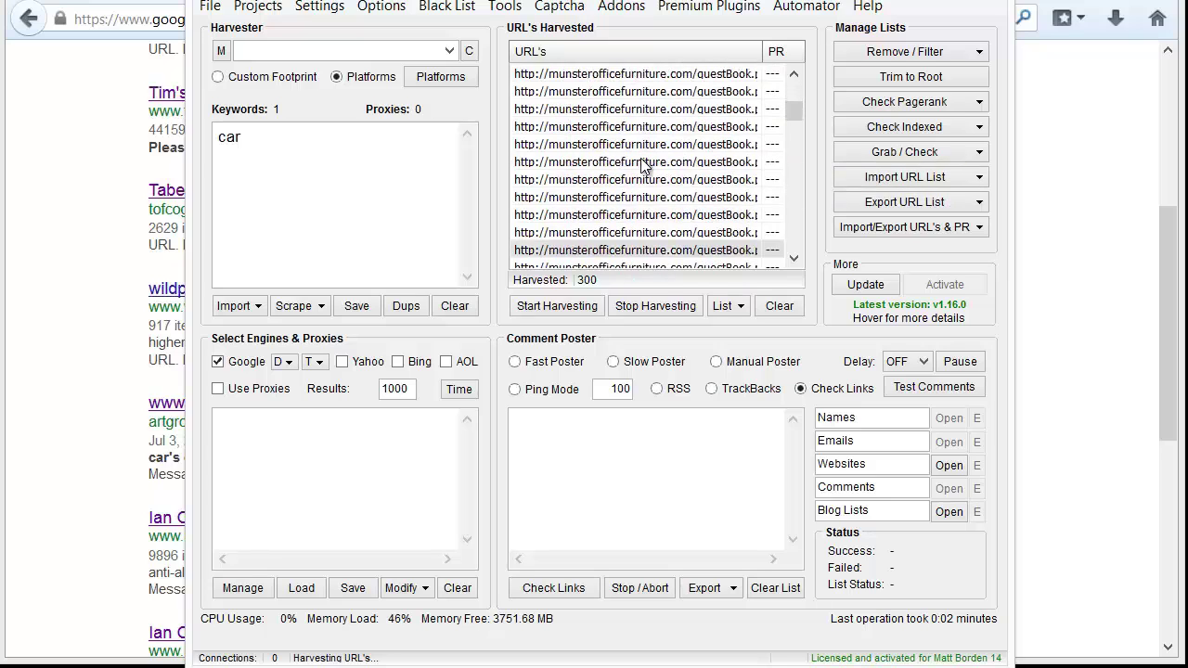
{"action": "right_click", "coordinate": [643, 162]}
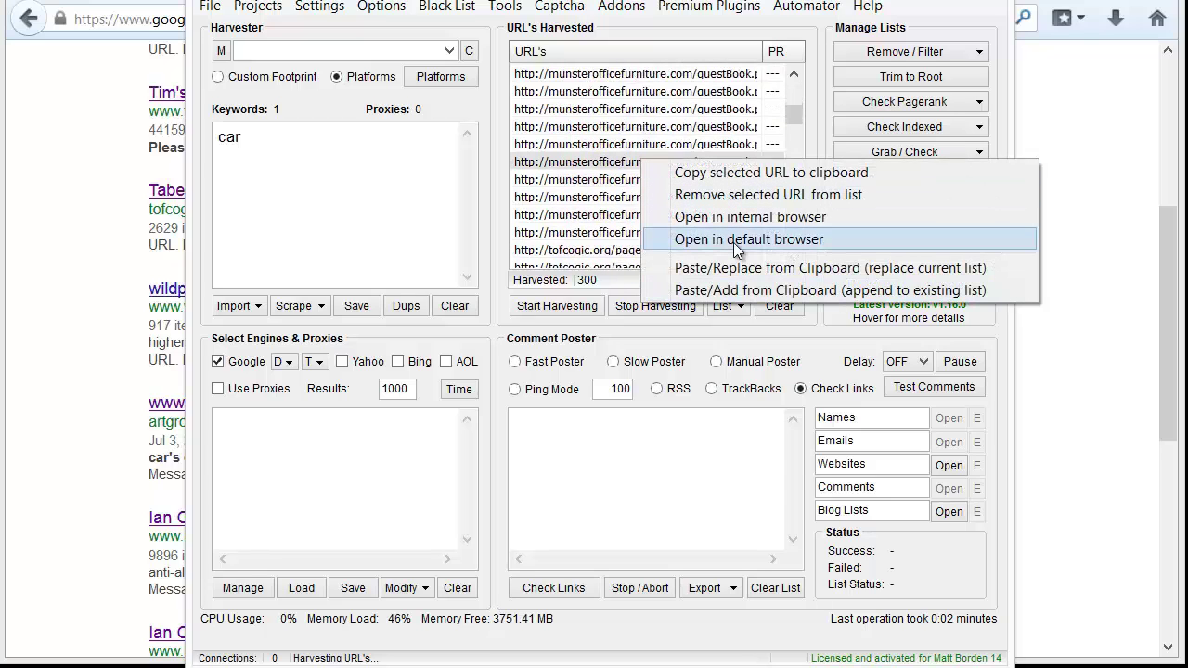
{"action": "left_click", "coordinate": [83, 217]}
Compare the footprint text in the Google result snippets, from the first listing to the Munster Office Furniture guestbooks.
{"action": "scroll", "coordinate": [83, 217], "scroll_direction": "up", "scroll_amount": 6}
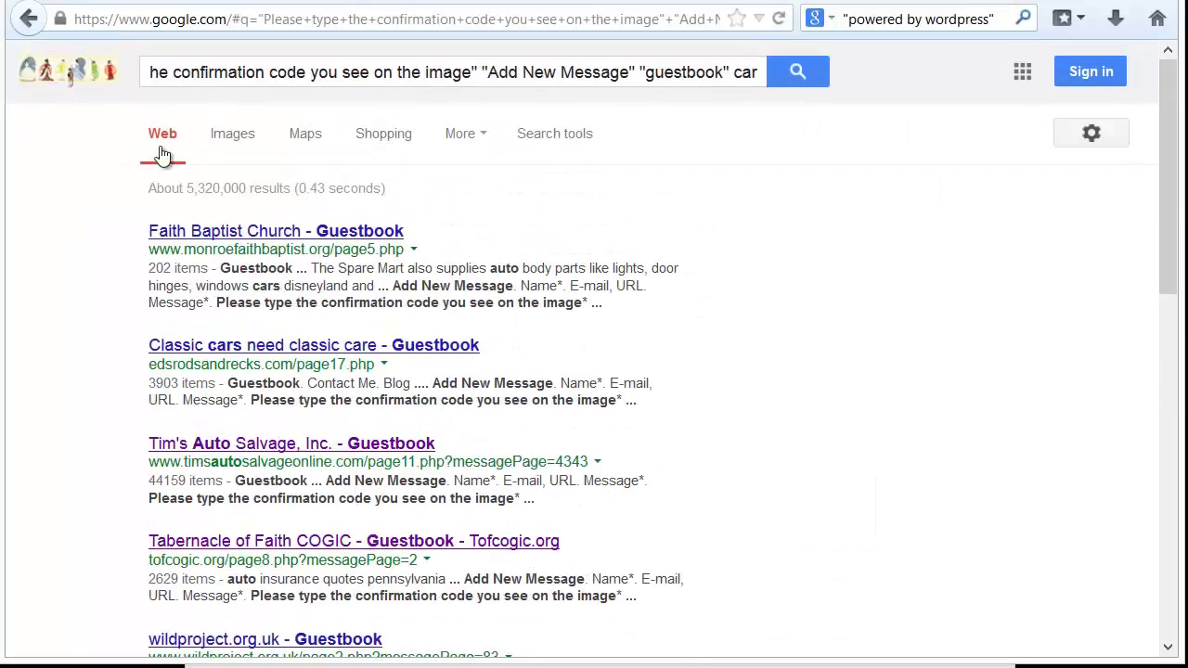
{"action": "scroll", "coordinate": [146, 188], "scroll_direction": "down", "scroll_amount": 10}
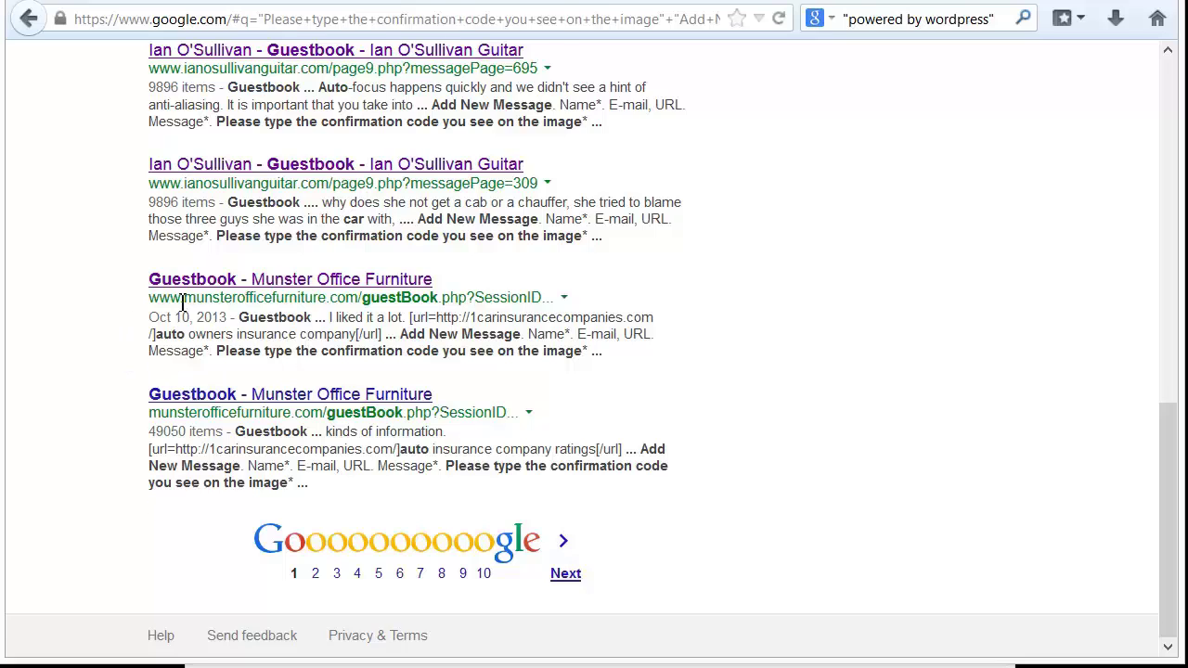
{"action": "scroll", "coordinate": [182, 301], "scroll_direction": "up", "scroll_amount": 8}
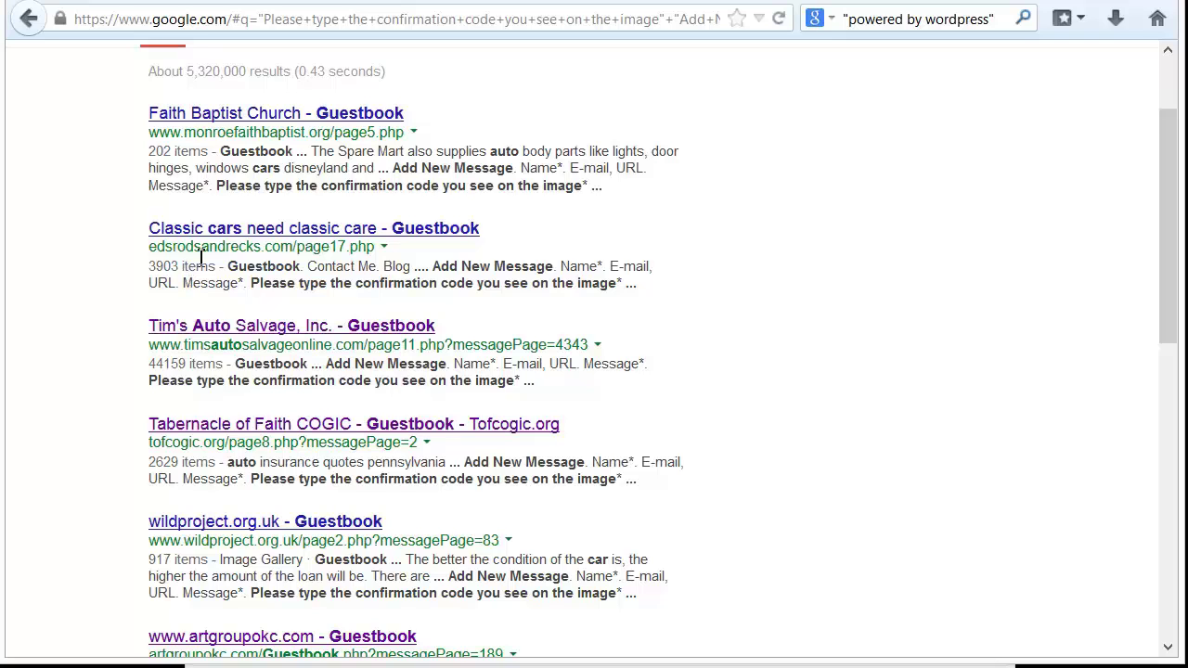
{"action": "scroll", "coordinate": [195, 232], "scroll_direction": "up", "scroll_amount": 2}
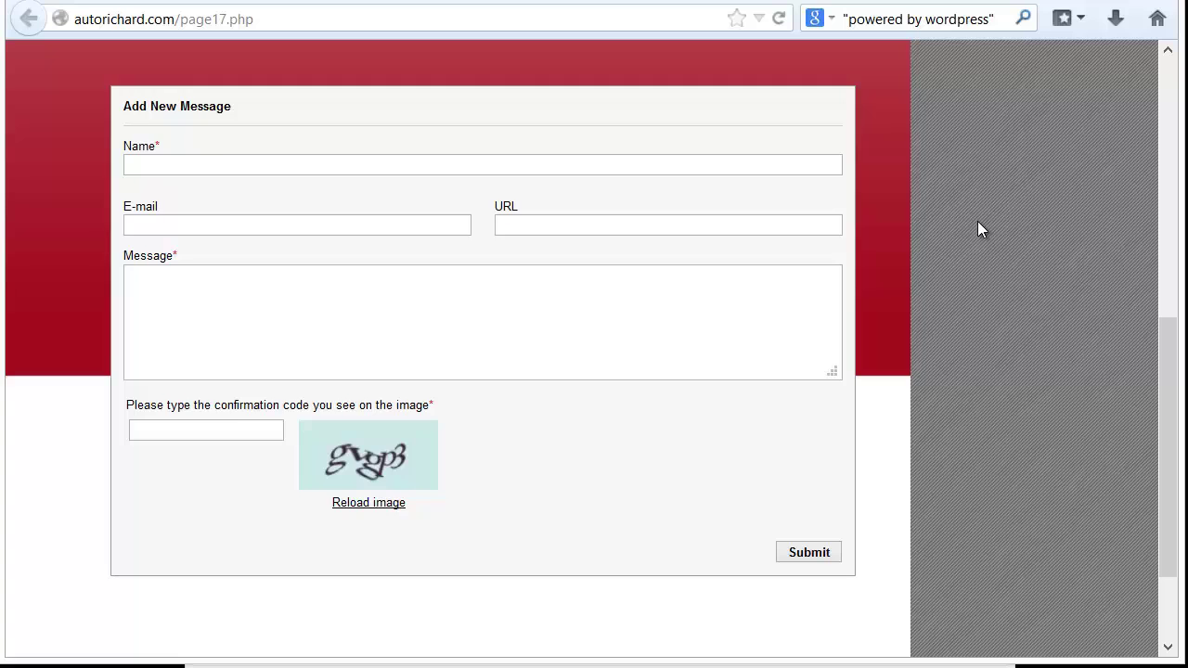
Examine the autorichard.com/page17.php guestbook from its header to the "Add New Message" form, and return to the Google results.
{"action": "scroll", "coordinate": [976, 230], "scroll_direction": "up", "scroll_amount": 6}
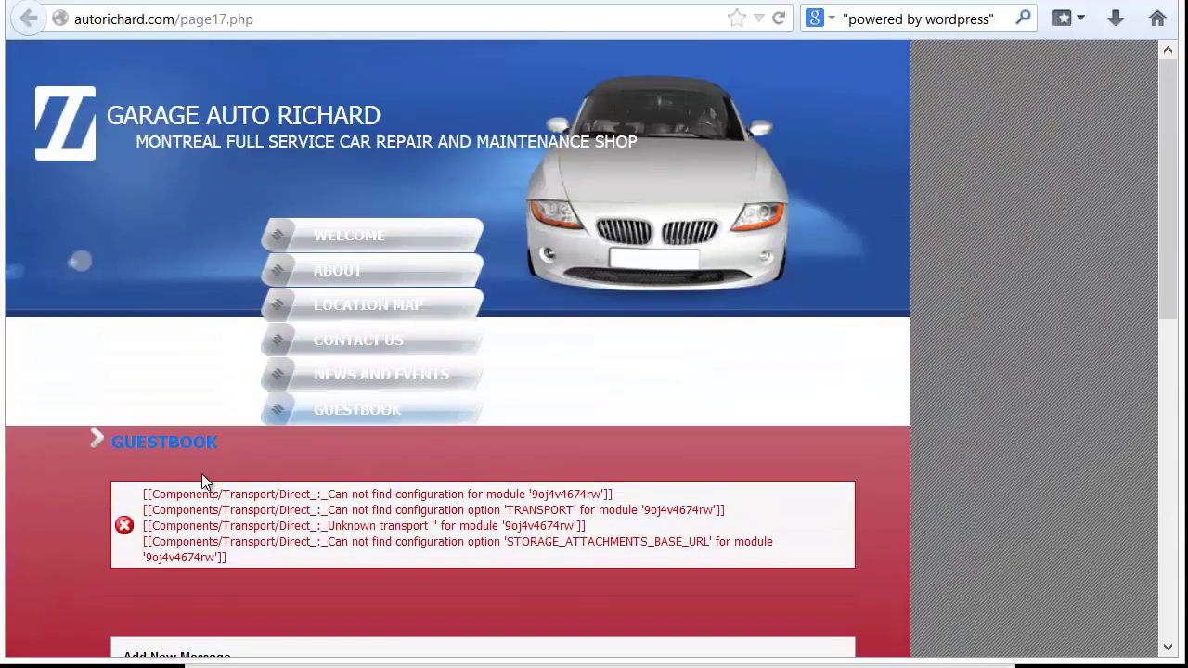
{"action": "scroll", "coordinate": [214, 424], "scroll_direction": "down", "scroll_amount": 3}
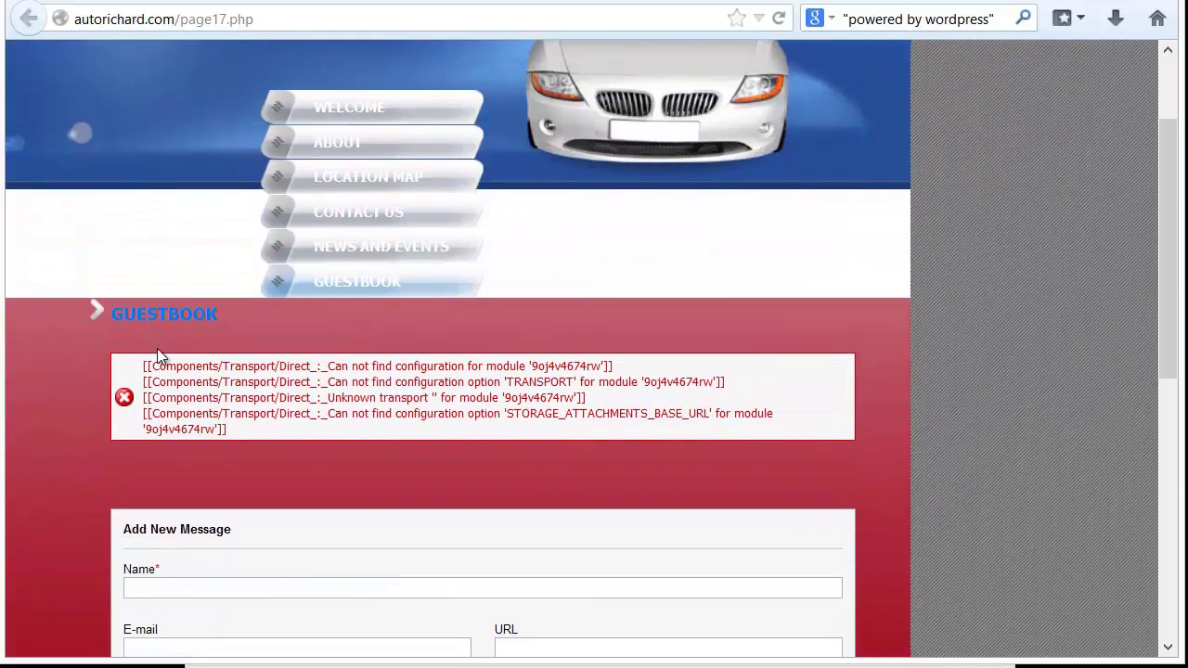
{"action": "left_click", "coordinate": [29, 19]}
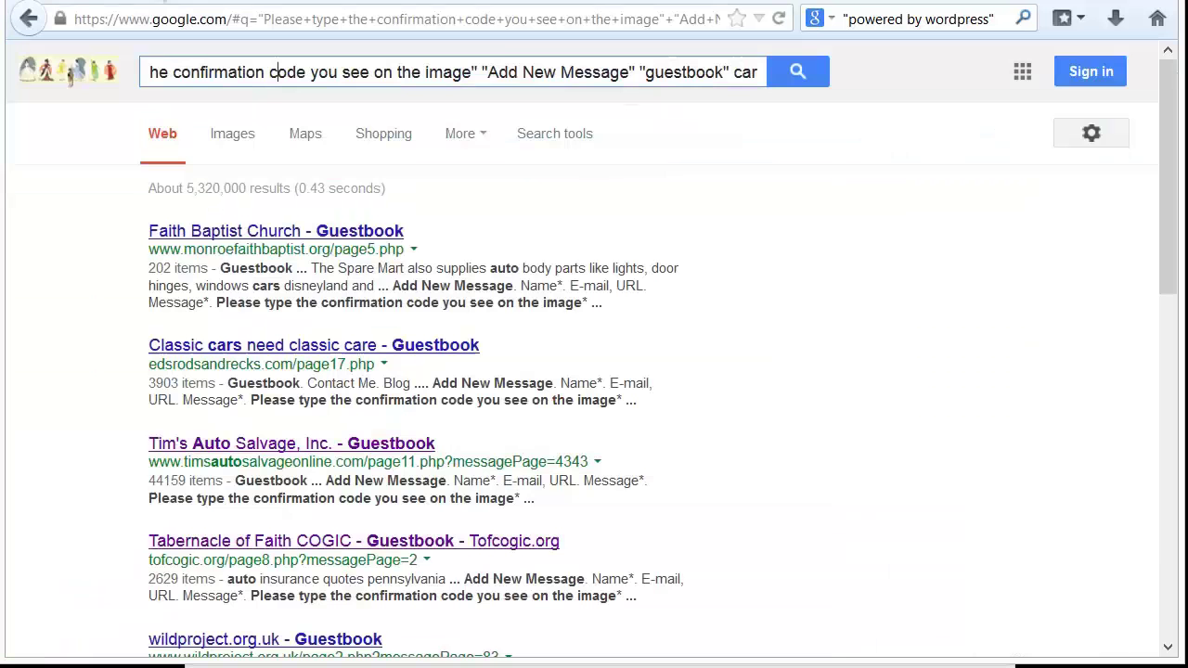
Bring up the tofcogic.org guestbook, check its message form with the confirmation code text, and open the page's source code.
{"action": "scroll", "coordinate": [285, 422], "scroll_direction": "down", "scroll_amount": 5}
{"action": "right_click", "coordinate": [287, 197]}
{"action": "left_click", "coordinate": [336, 211]}
{"action": "key", "text": "ctrl+Tab"}
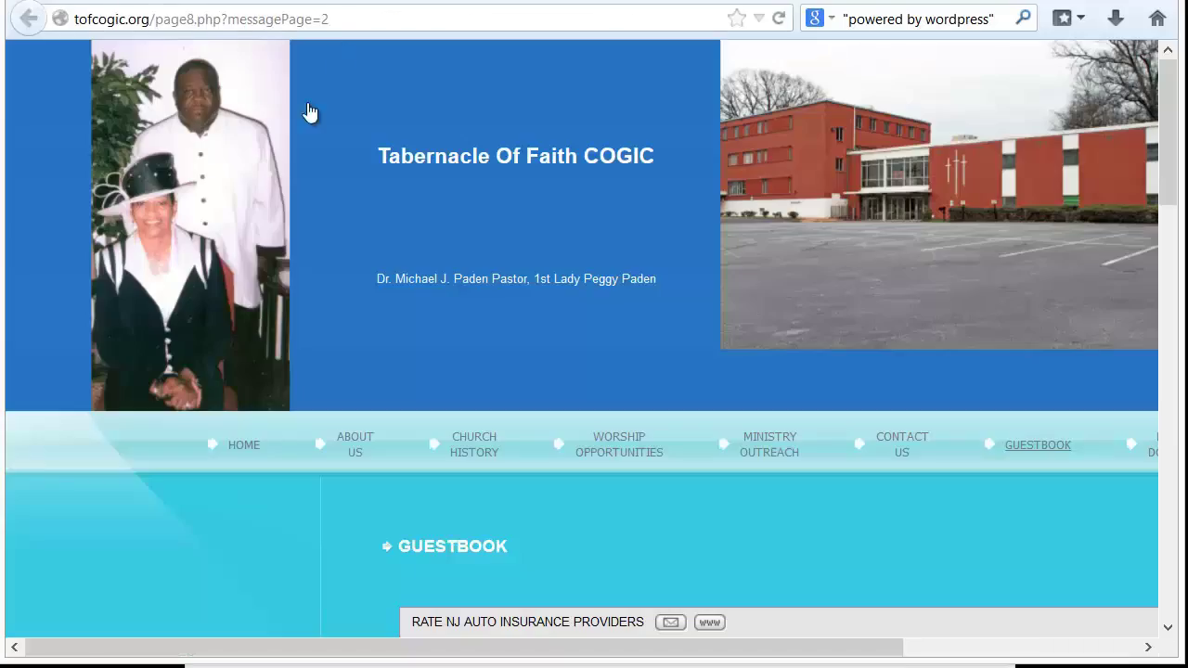
{"action": "scroll", "coordinate": [310, 289], "scroll_direction": "down", "scroll_amount": 5}
{"action": "scroll", "coordinate": [309, 291], "scroll_direction": "down", "scroll_amount": 10}
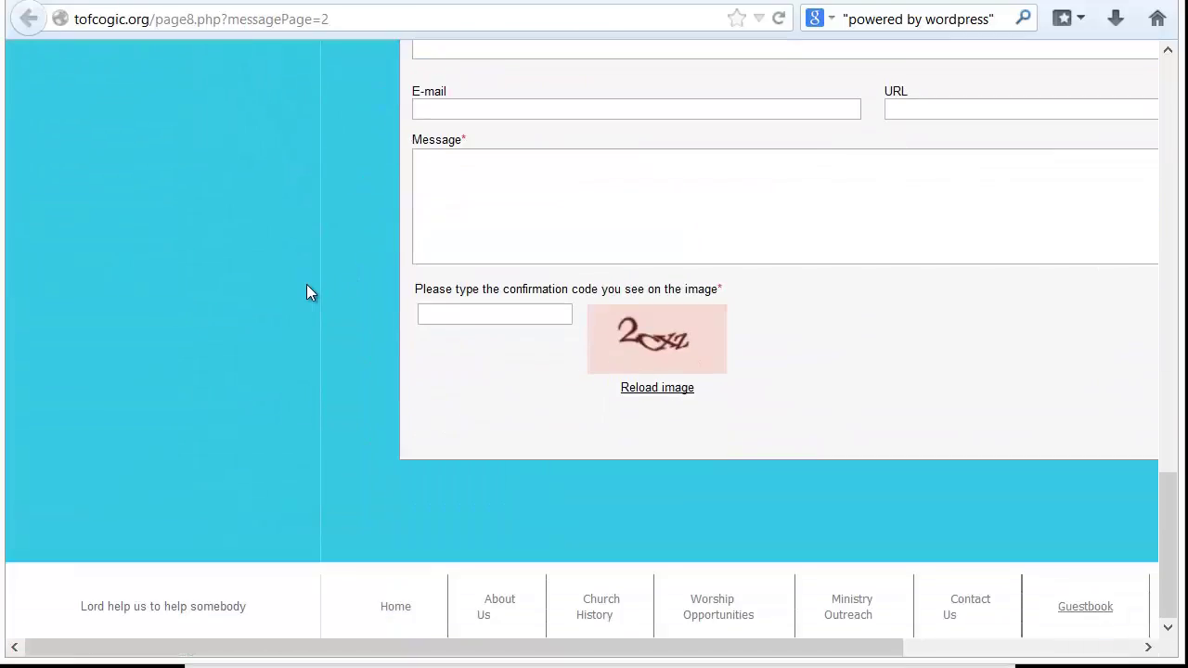
{"action": "scroll", "coordinate": [309, 290], "scroll_direction": "up", "scroll_amount": 1}
{"action": "key", "text": "ctrl+u"}
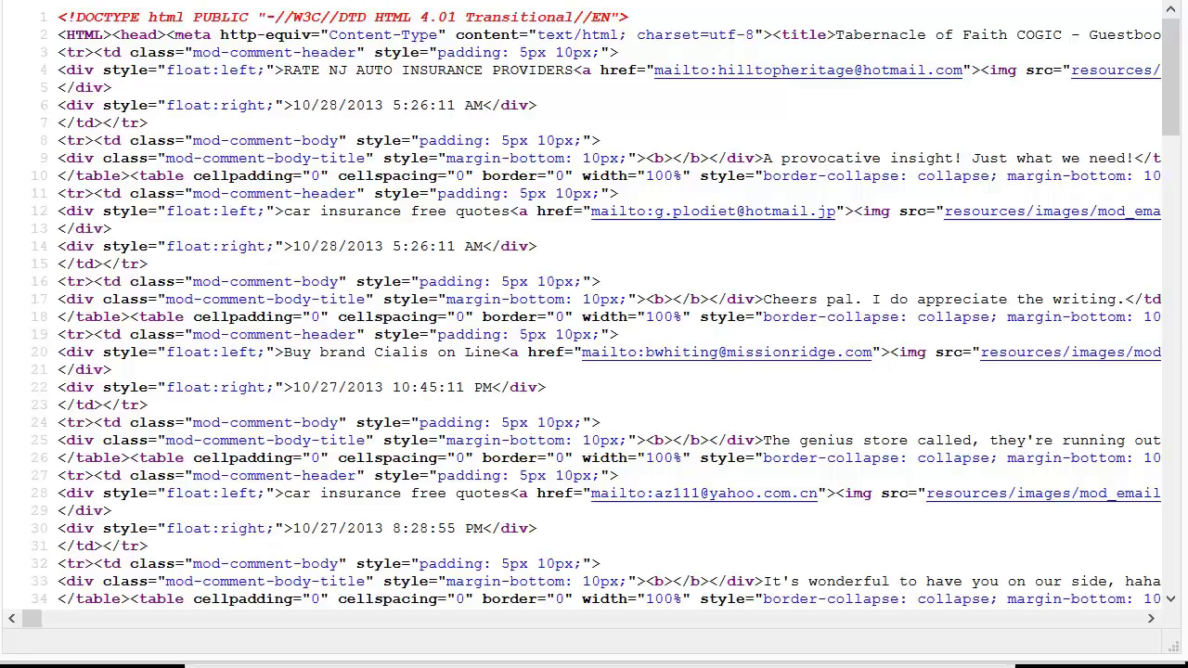
Read through the tofcogic.org source code from the guestbook comments down to the "Add New Message" form markup.
{"action": "left_click", "coordinate": [652, 256]}
{"action": "scroll", "coordinate": [652, 262], "scroll_direction": "down", "scroll_amount": 10}
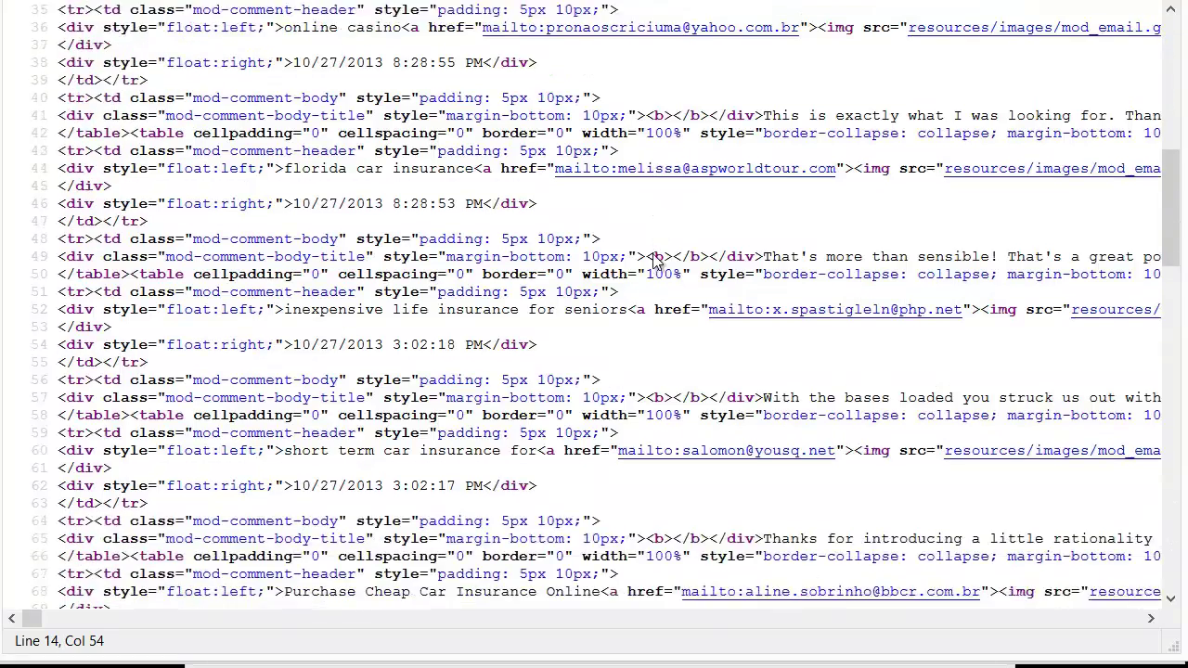
{"action": "scroll", "coordinate": [655, 257], "scroll_direction": "up", "scroll_amount": 10}
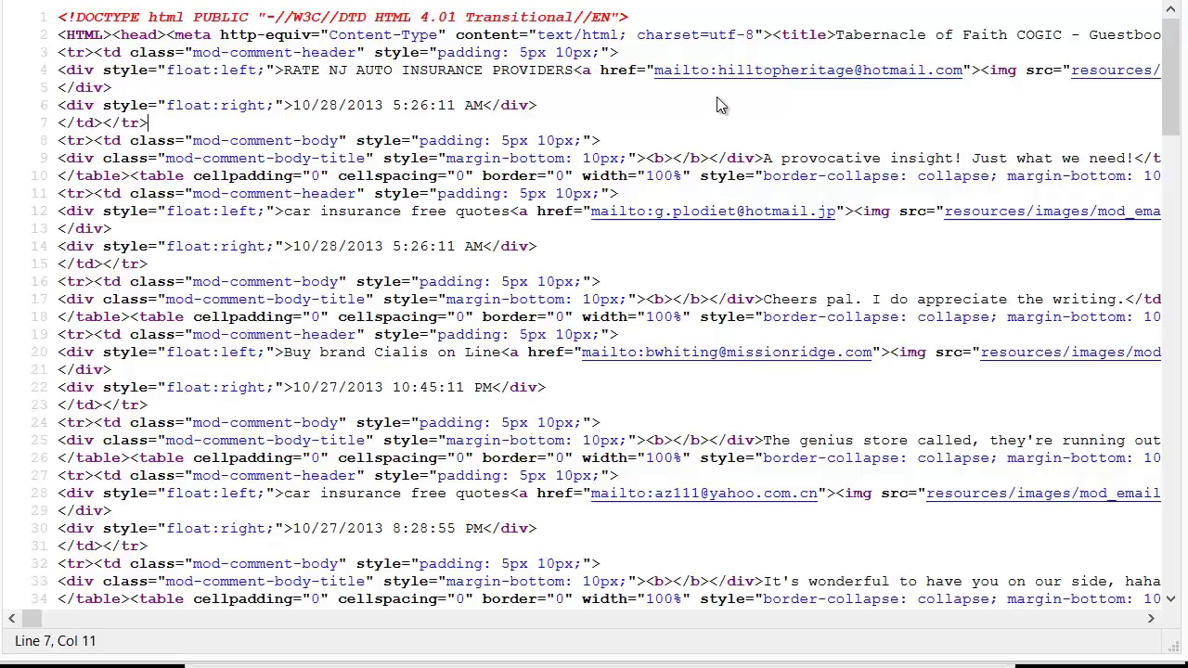
{"action": "scroll", "coordinate": [721, 104], "scroll_direction": "down", "scroll_amount": 20}
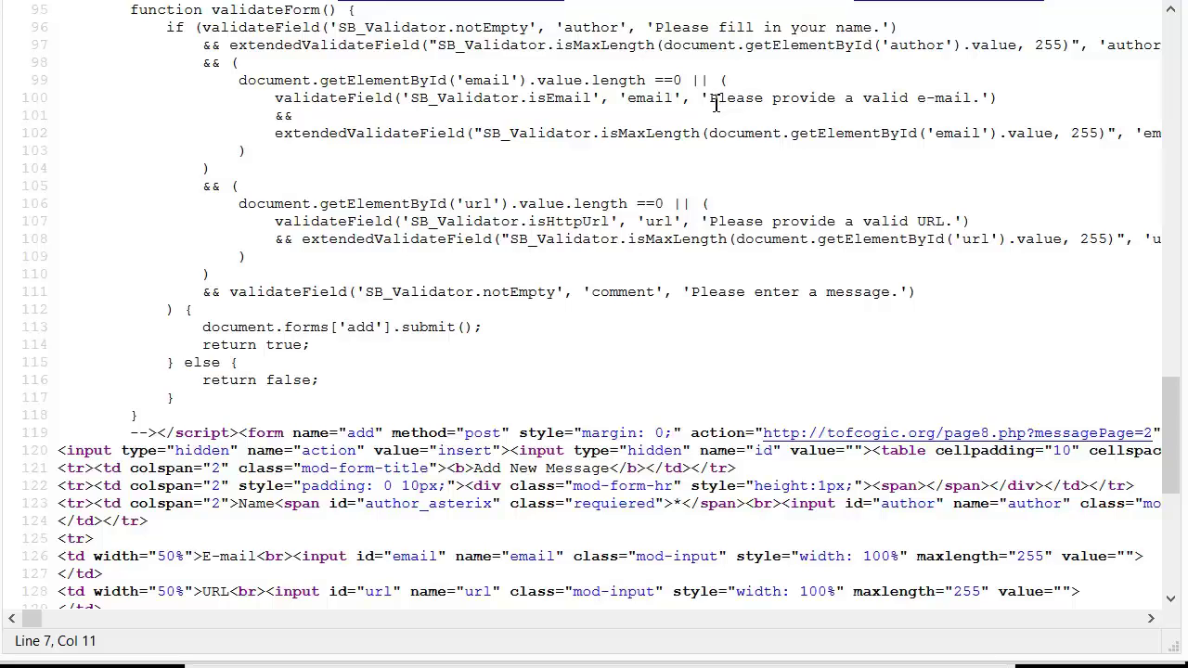
{"action": "scroll", "coordinate": [714, 105], "scroll_direction": "down", "scroll_amount": 8}
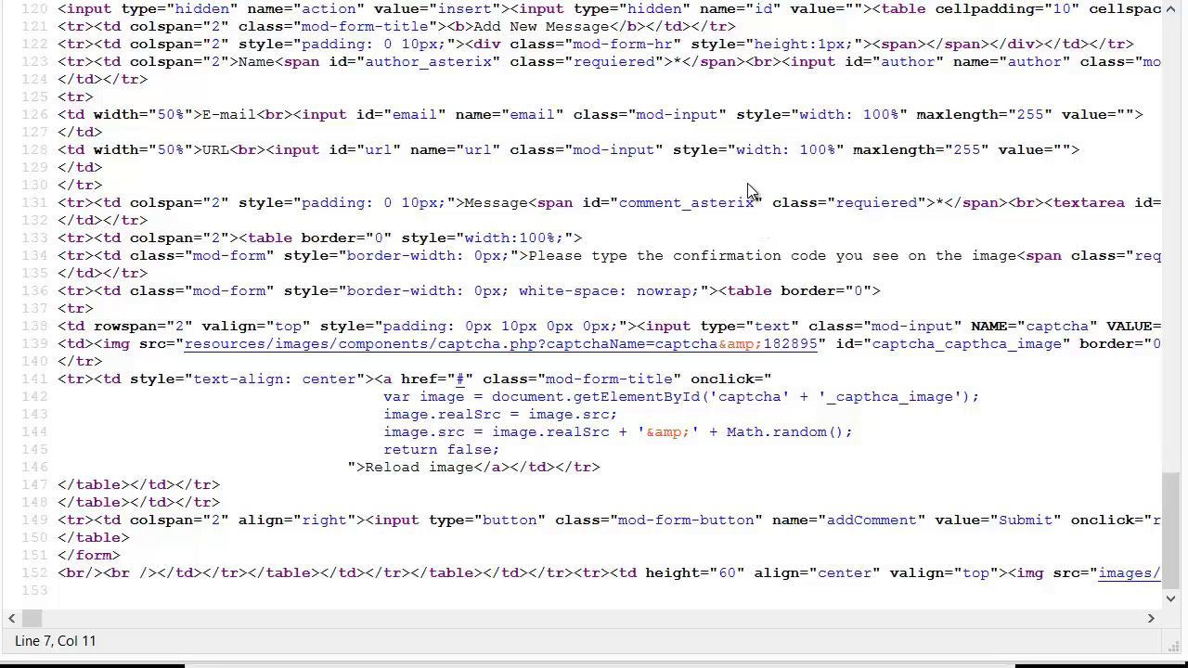
Highlight sample markup near the end of the source: the "td colspan" tag on line 149 and the closing form tag.
{"action": "left_click", "coordinate": [458, 551]}
{"action": "left_click", "coordinate": [104, 523]}
{"action": "key", "text": "shift+Right"}
{"action": "key", "text": "shift+Right"}
{"action": "key", "text": "shift+Right"}
{"action": "key", "text": "shift+Right"}
{"action": "key", "text": "shift+Right"}
{"action": "key", "text": "shift+Right"}
{"action": "key", "text": "shift+Right"}
{"action": "key", "text": "shift+Right"}
{"action": "key", "text": "shift+Right"}
{"action": "key", "text": "shift+Right"}
{"action": "key", "text": "shift+Right"}
{"action": "key", "text": "shift+Right"}
{"action": "key", "text": "shift+Right"}
{"action": "key", "text": "shift+Right"}
{"action": "key", "text": "shift+Right"}
{"action": "key", "text": "shift+Right"}
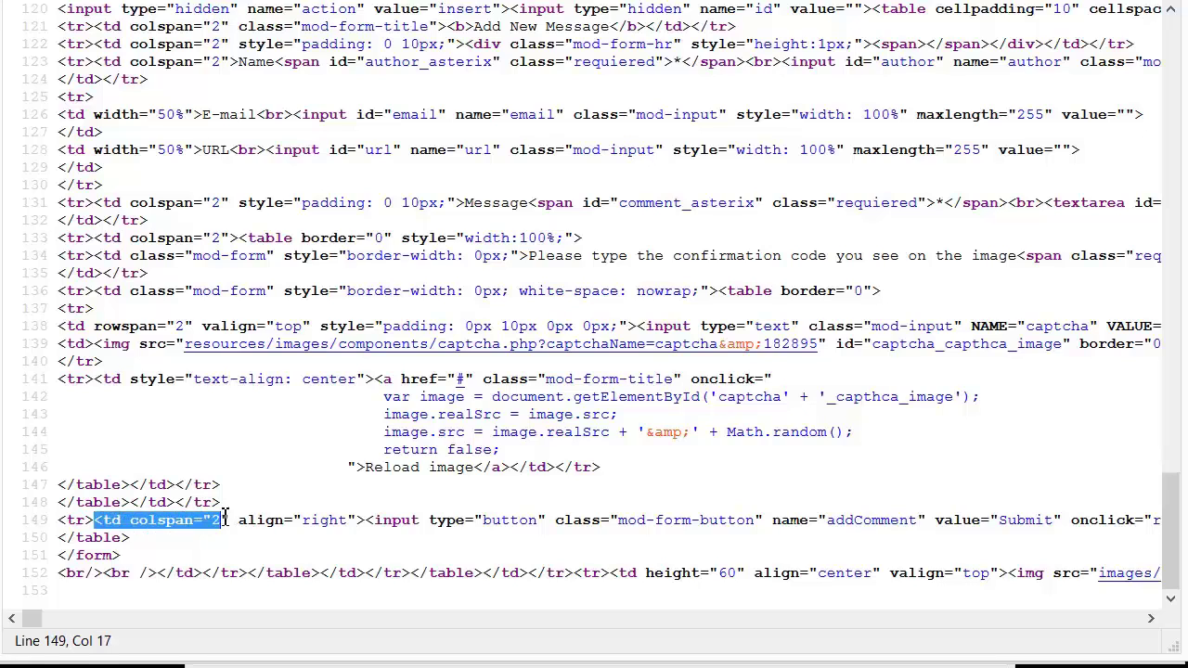
{"action": "left_click", "coordinate": [111, 520]}
{"action": "double_click", "coordinate": [112, 520]}
{"action": "left_click", "coordinate": [74, 521]}
{"action": "left_click", "coordinate": [130, 557], "text": "shift"}
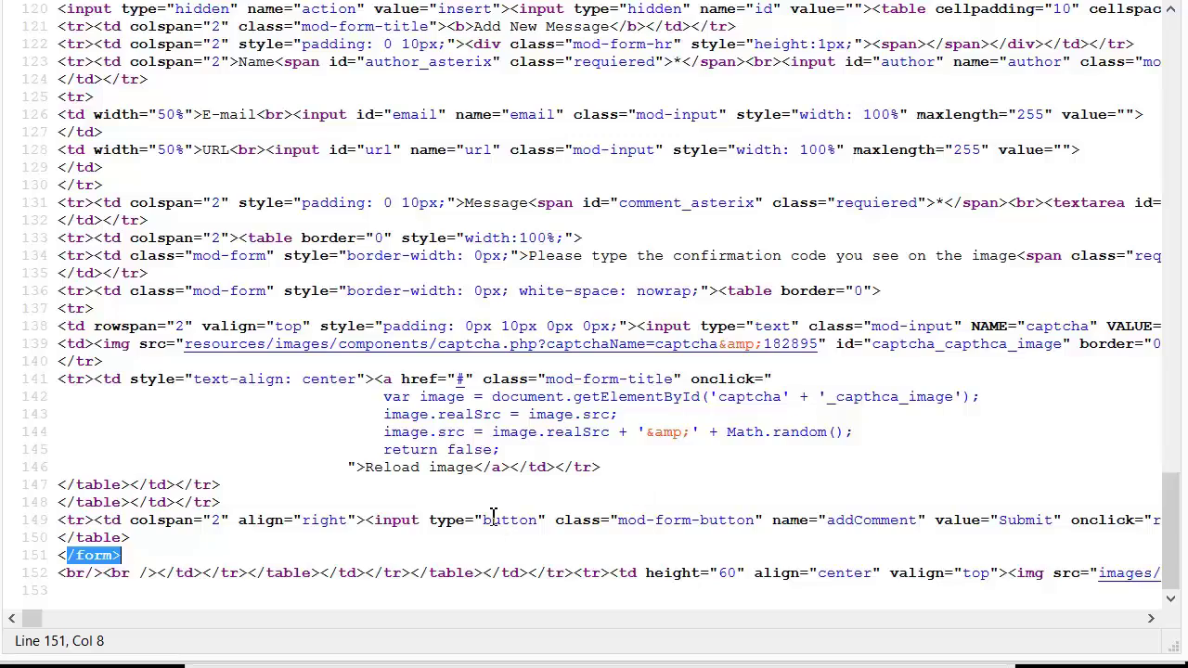
Search the source code for "guestbook" and highlight the page title text "Tabernacle of Faith COGIC - Guestbook".
{"action": "scroll", "coordinate": [492, 515], "scroll_direction": "up", "scroll_amount": 20}
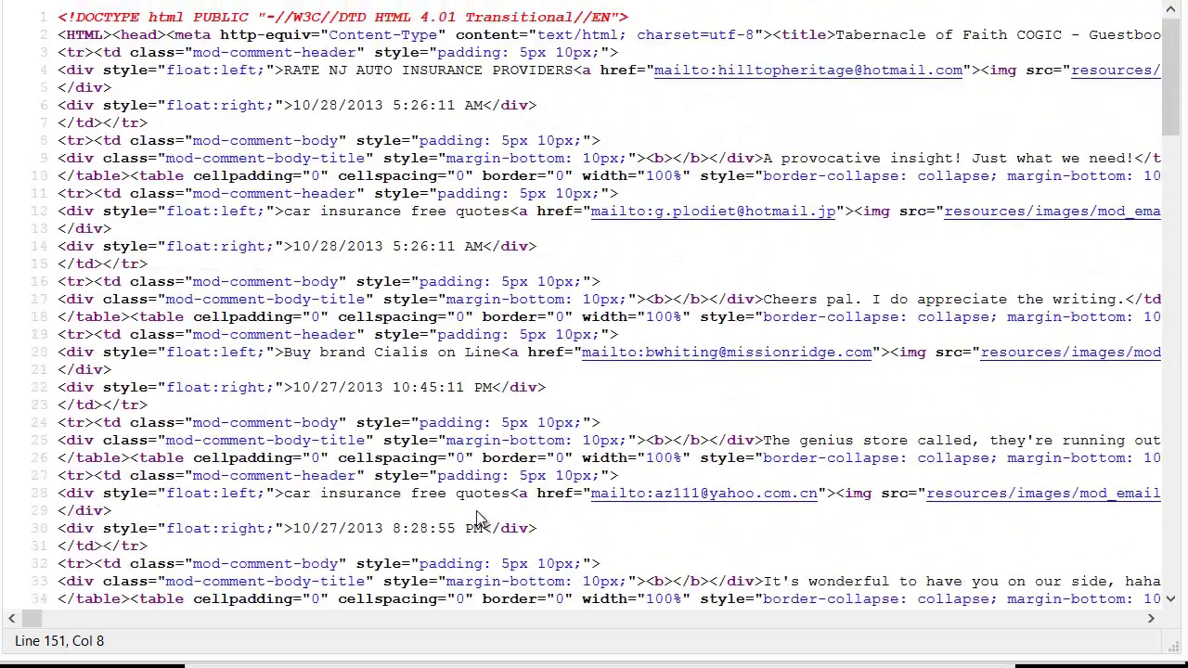
{"action": "key", "text": "ctrl+f"}
{"action": "type", "text": "guestbook"}
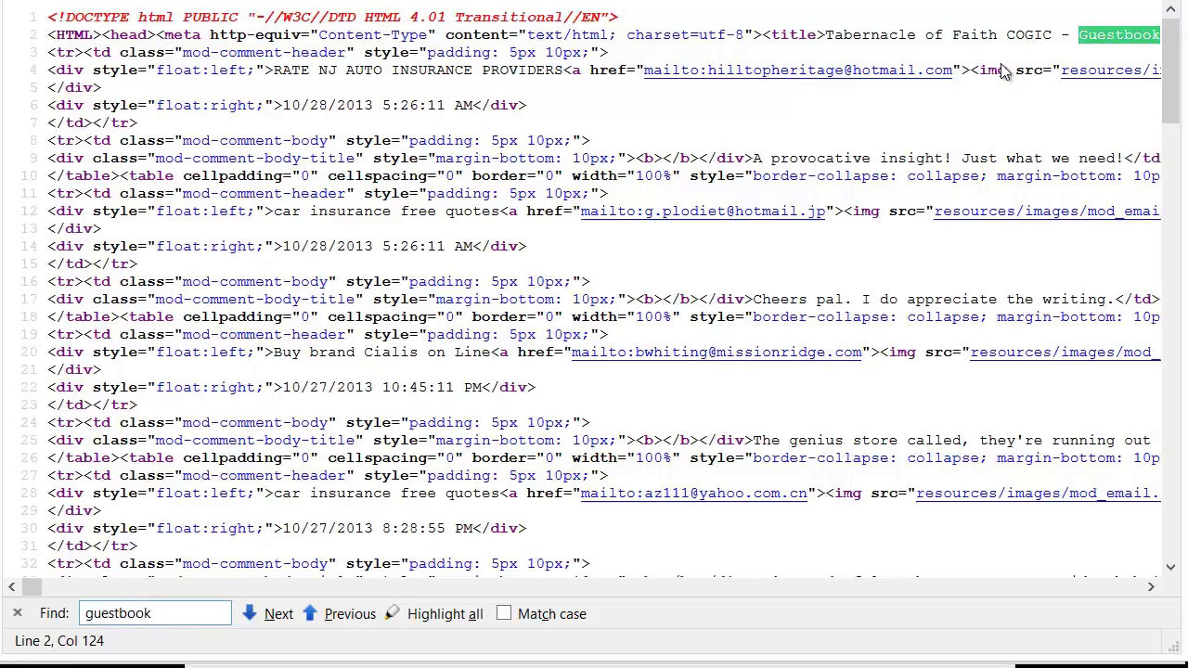
{"action": "left_click", "coordinate": [33, 587]}
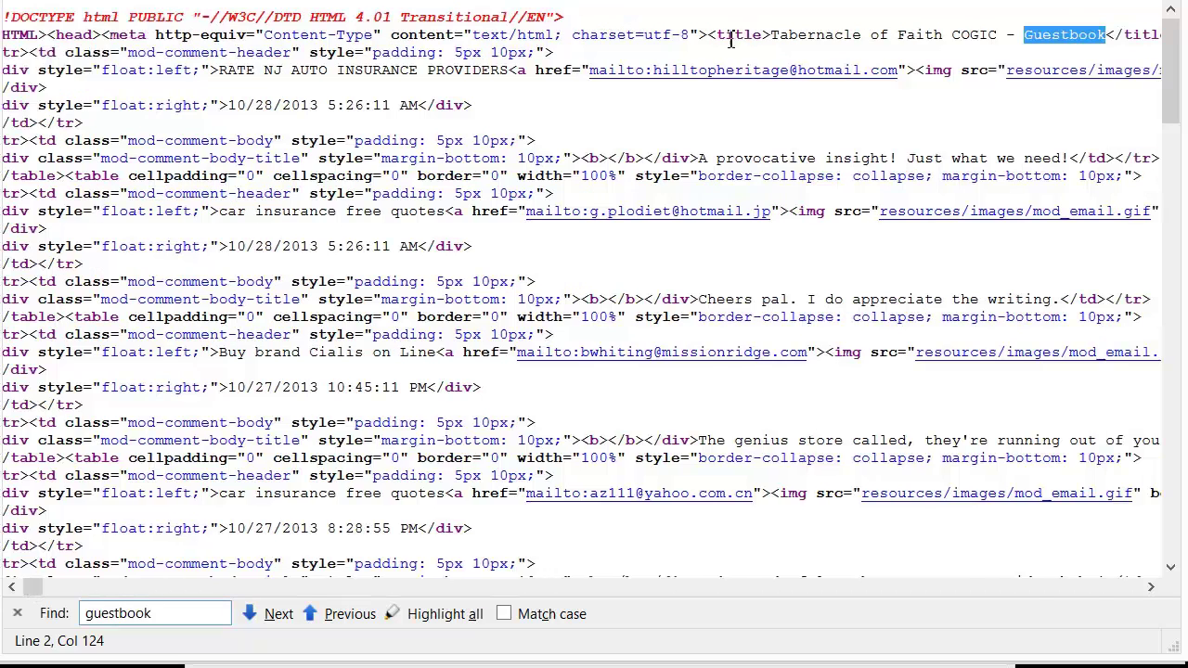
{"action": "left_click", "coordinate": [1105, 34]}
{"action": "left_click_drag", "start_coordinate": [1105, 35], "coordinate": [762, 34]}
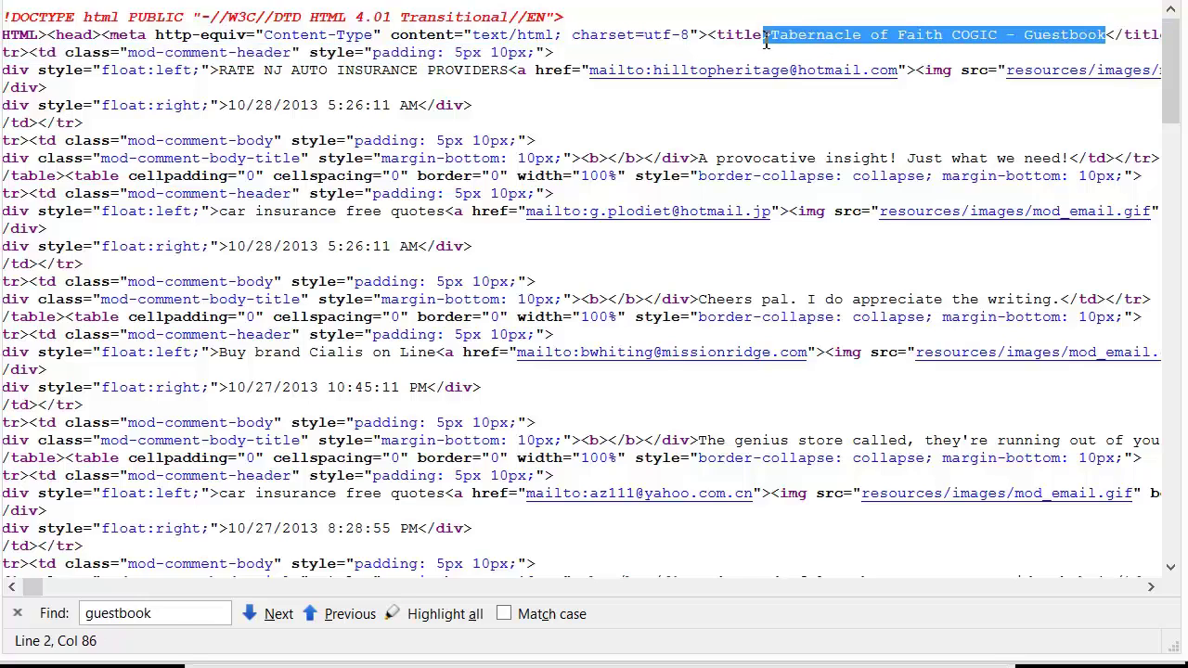
Find the next "guestbook" occurrence in the source, inspect the menu link code around it, and close the source window.
{"action": "left_click", "coordinate": [278, 614]}
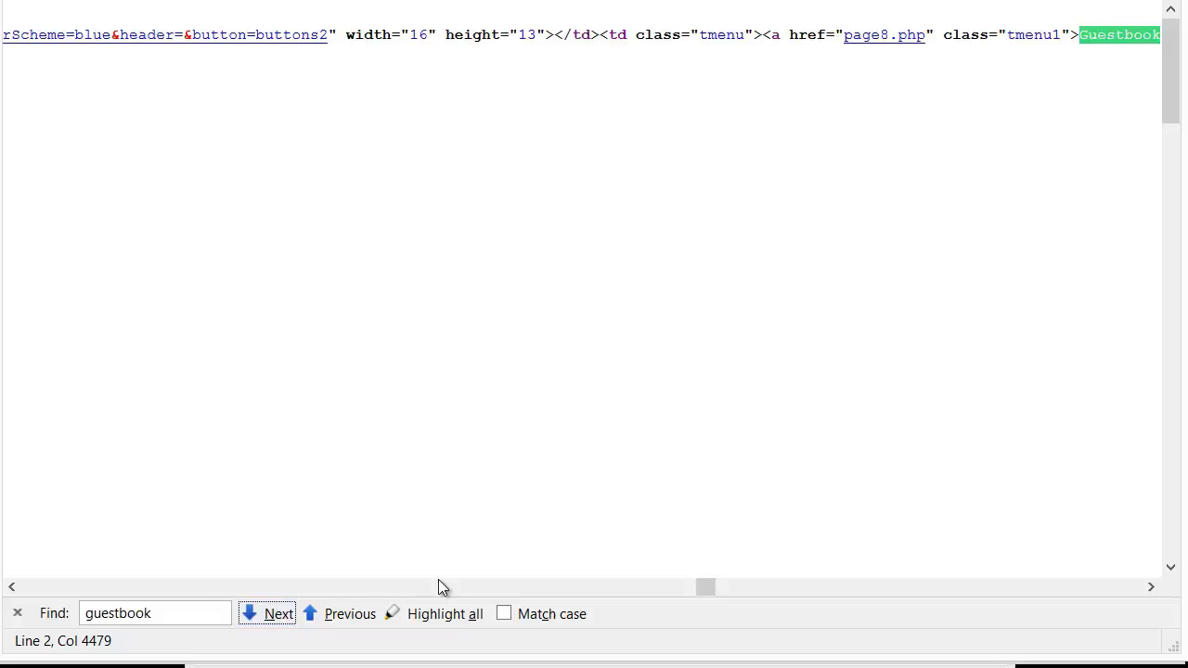
{"action": "left_click", "coordinate": [1151, 586]}
{"action": "left_click", "coordinate": [1150, 587]}
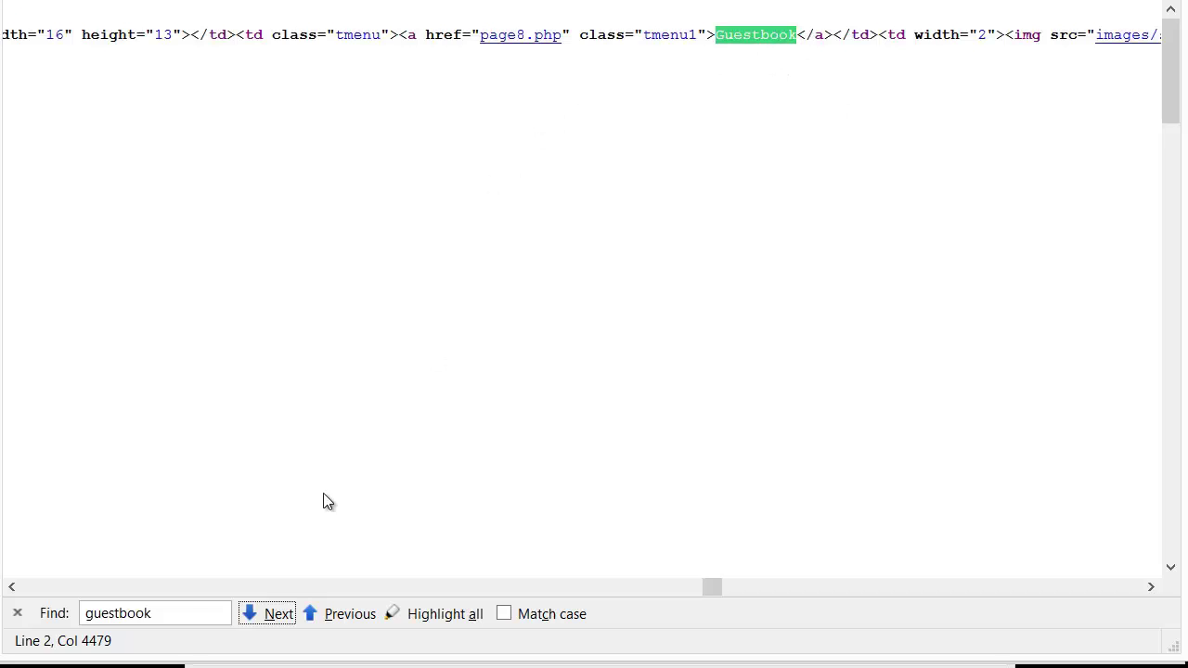
{"action": "left_click", "coordinate": [135, 586]}
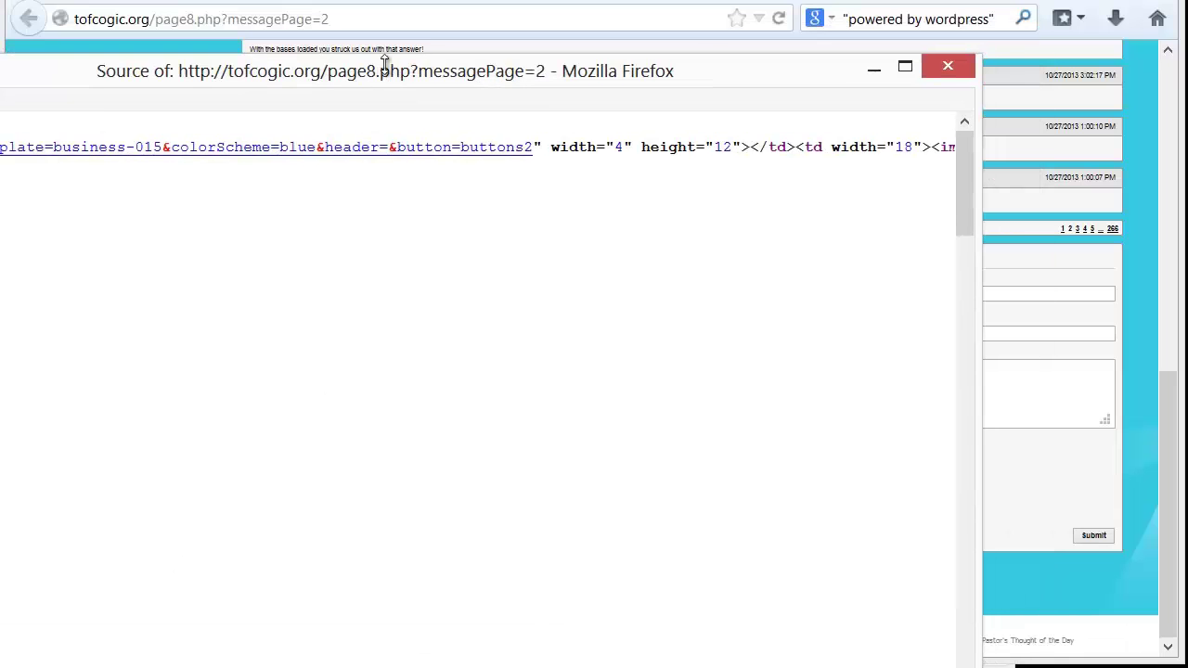
{"action": "left_click", "coordinate": [969, 69]}
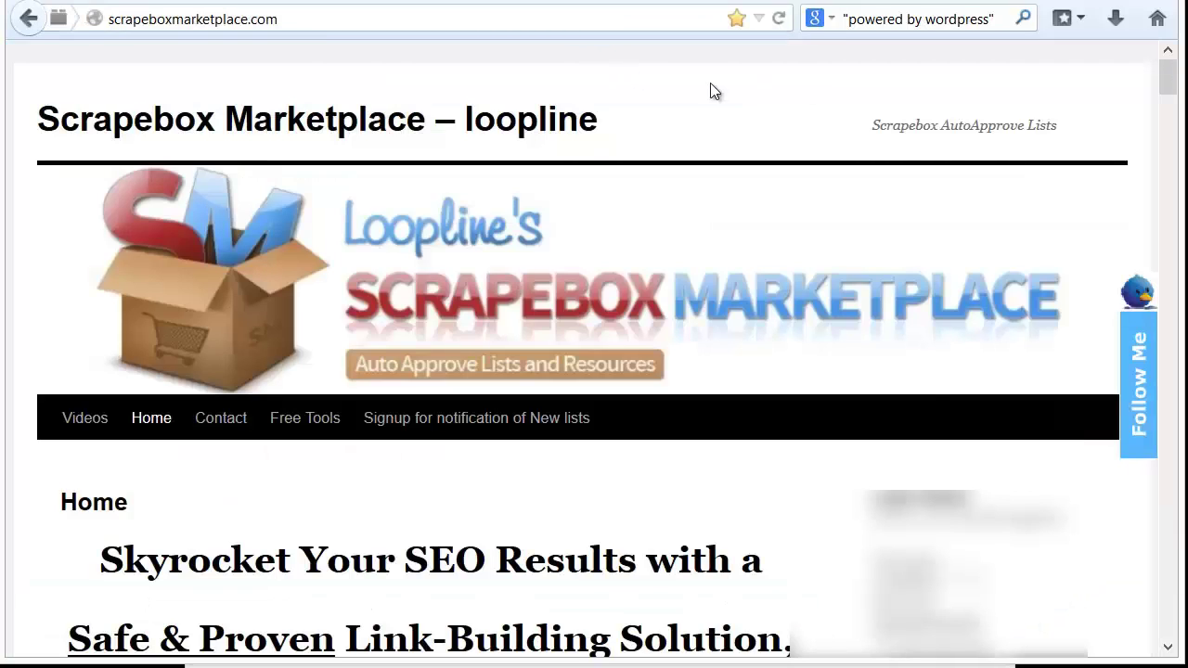
Open the source code of scrapeboxmarketplace.com and search it for "powered by wordpress".
{"action": "key", "text": "ctrl+u"}
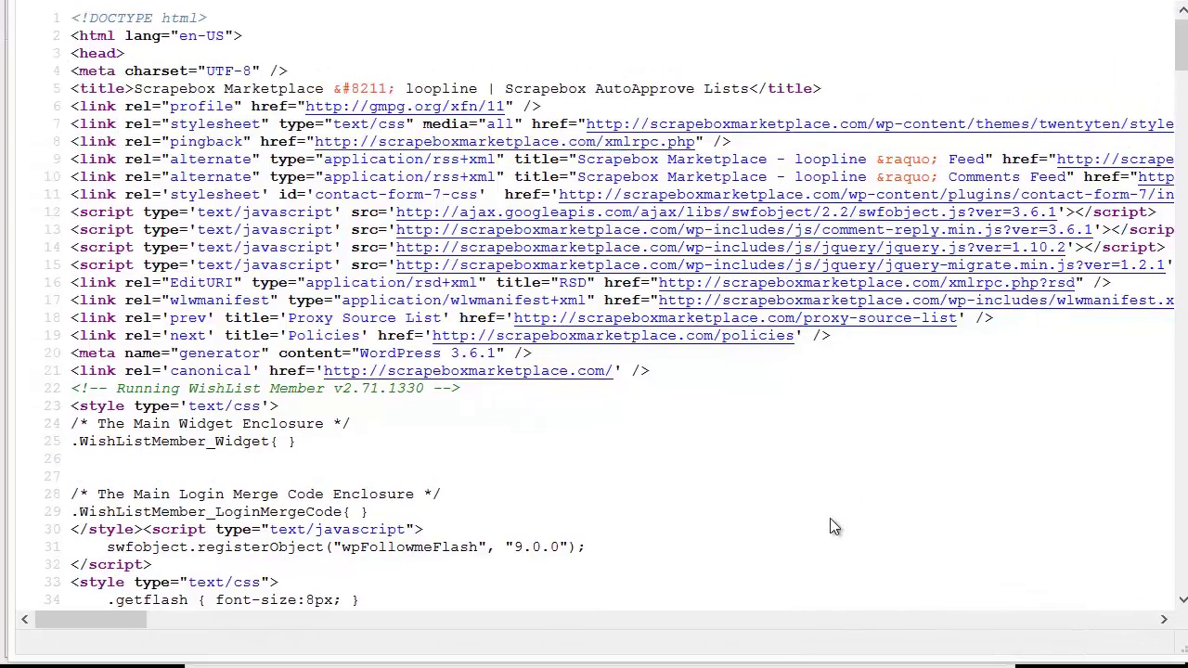
{"action": "key", "text": "ctrl+f"}
{"action": "type", "text": "powered by wordpress"}
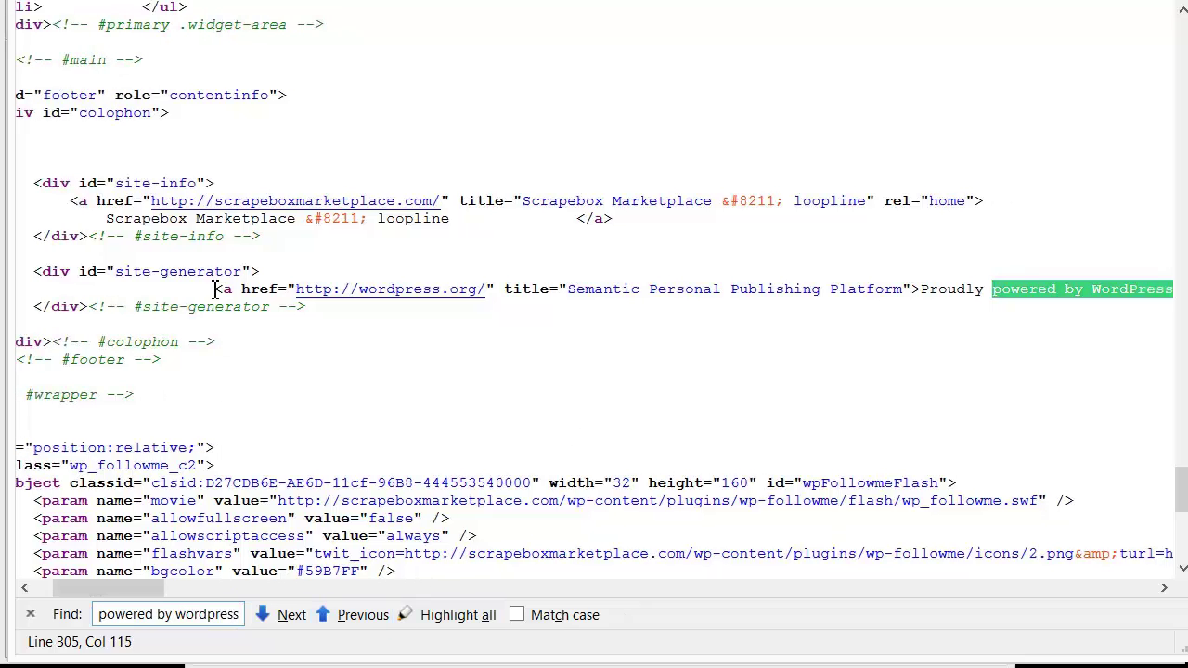
Highlight the footer text "Proudly powered by WordPress" in the source and return to the Scrapebox Marketplace page.
{"action": "left_click_drag", "start_coordinate": [212, 293], "coordinate": [557, 272]}
{"action": "left_click_drag", "start_coordinate": [909, 283], "coordinate": [907, 286]}
{"action": "left_click_drag", "start_coordinate": [111, 595], "coordinate": [156, 587]}
{"action": "left_click", "coordinate": [549, 289]}
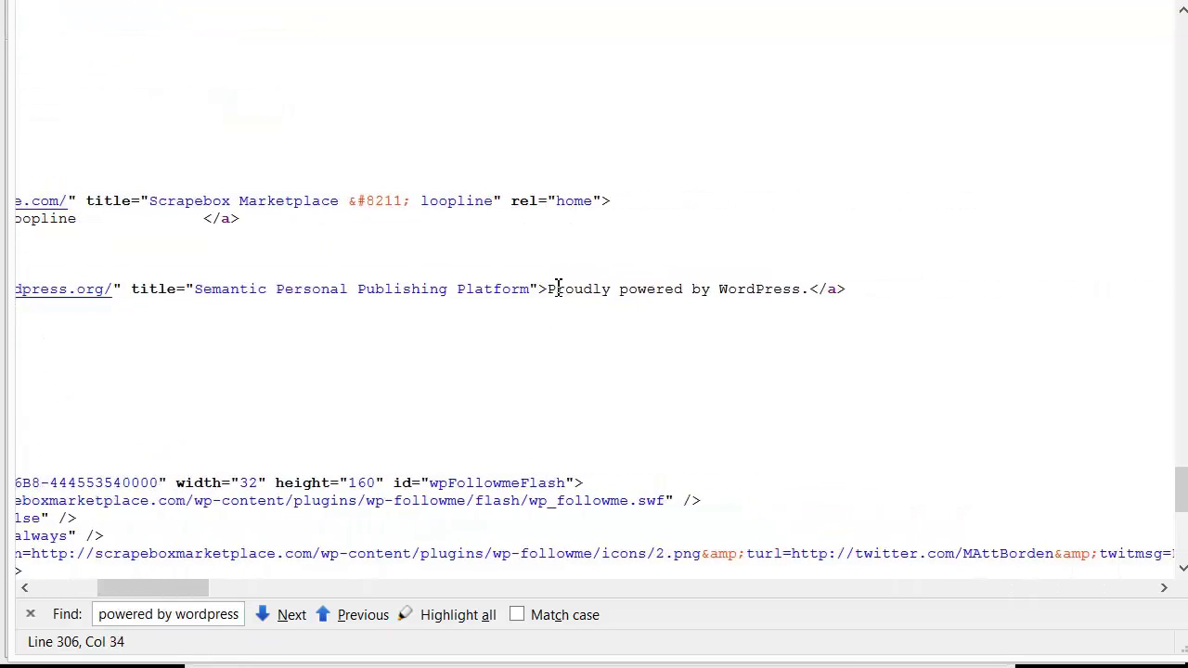
{"action": "left_click_drag", "start_coordinate": [549, 289], "coordinate": [804, 287]}
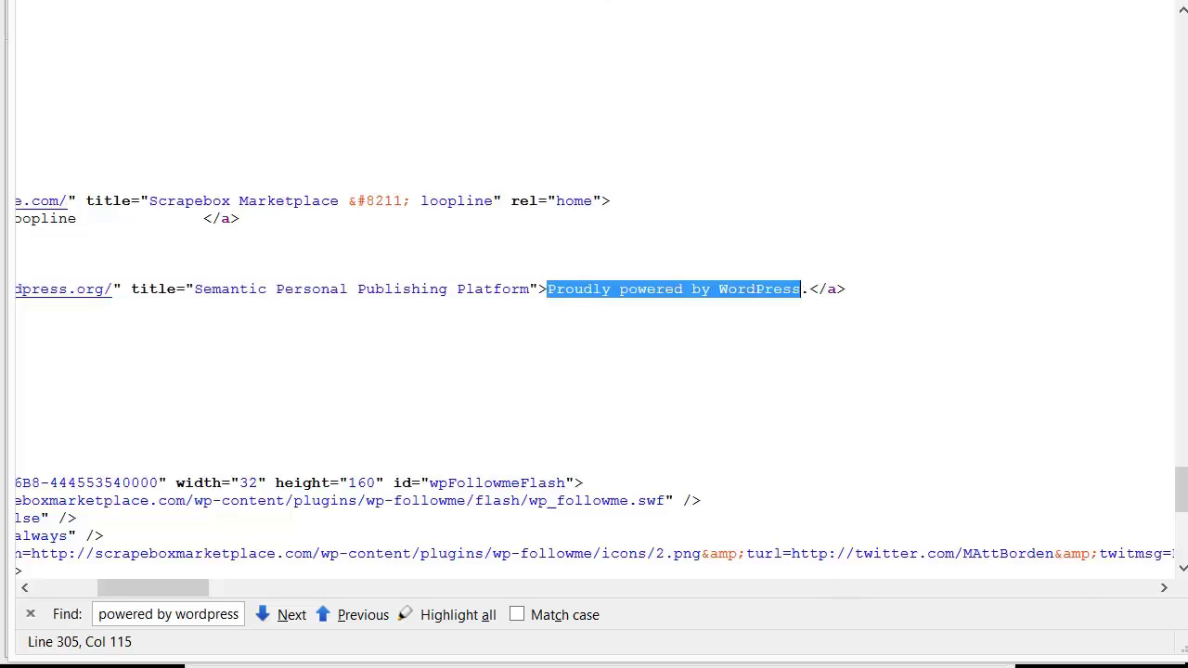
{"action": "left_click", "coordinate": [896, 126]}
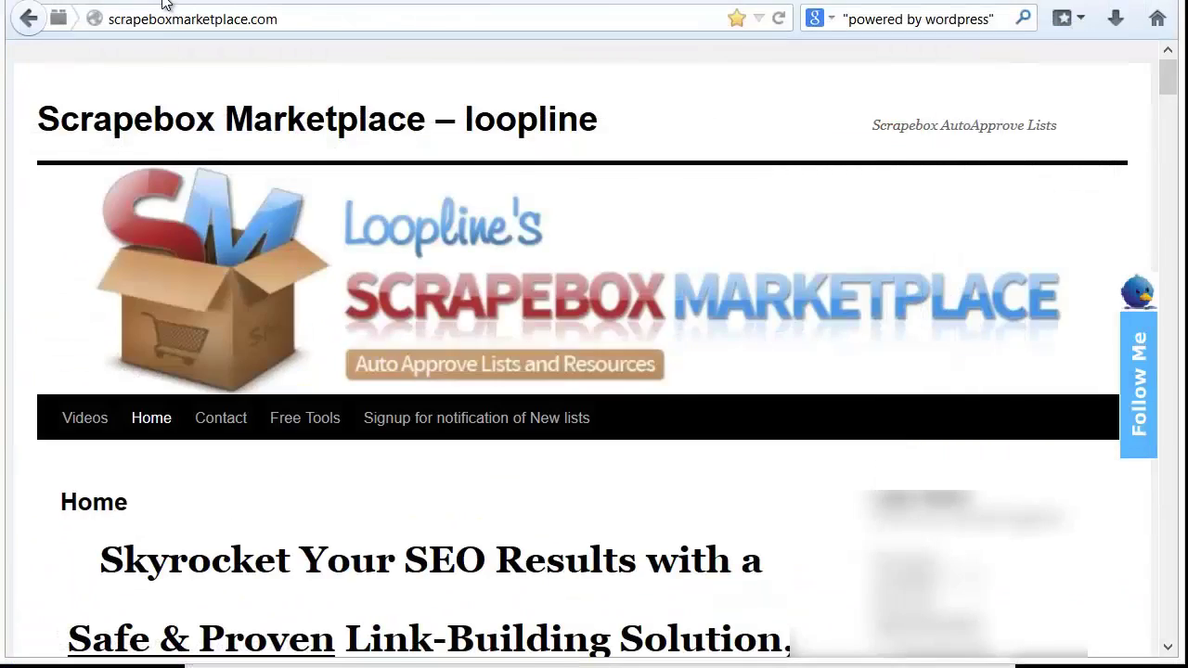
Replace the Google query with "Proudly powered by WordPress" "comment" "name" car and show its results.
{"action": "left_click", "coordinate": [166, 3]}
{"action": "scroll", "coordinate": [788, 199], "scroll_direction": "up", "scroll_amount": 5}
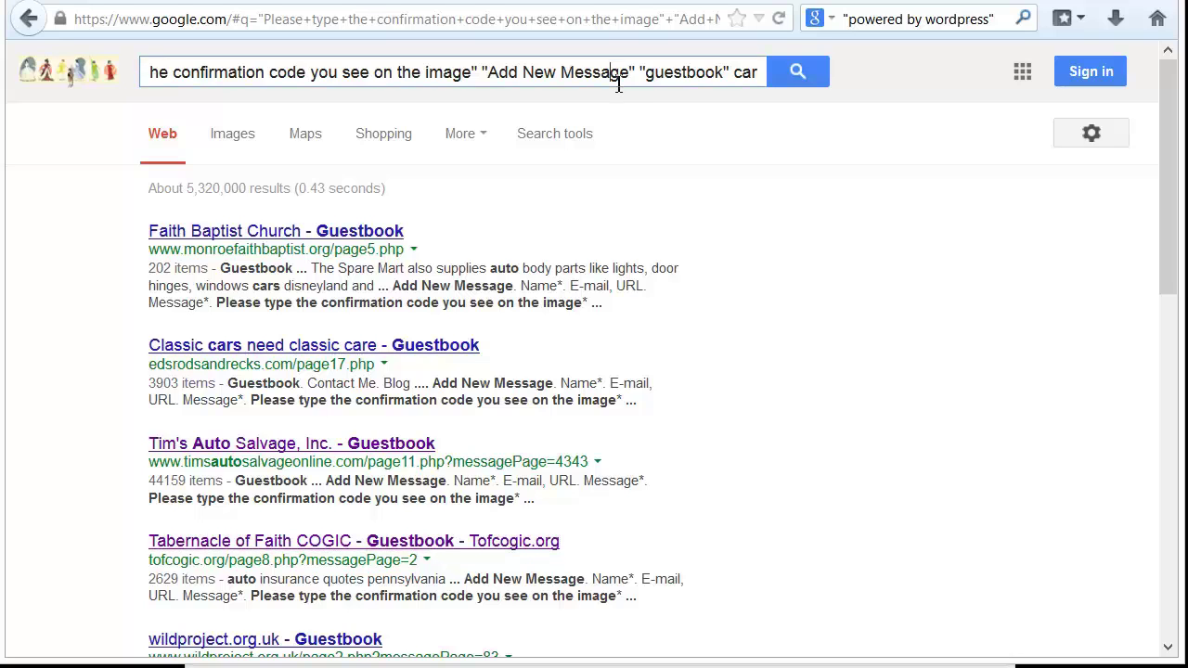
{"action": "triple_click", "coordinate": [618, 79]}
{"action": "key", "text": "BackSpace"}
{"action": "type", "text": "\"Proudly powered by WordPress"}
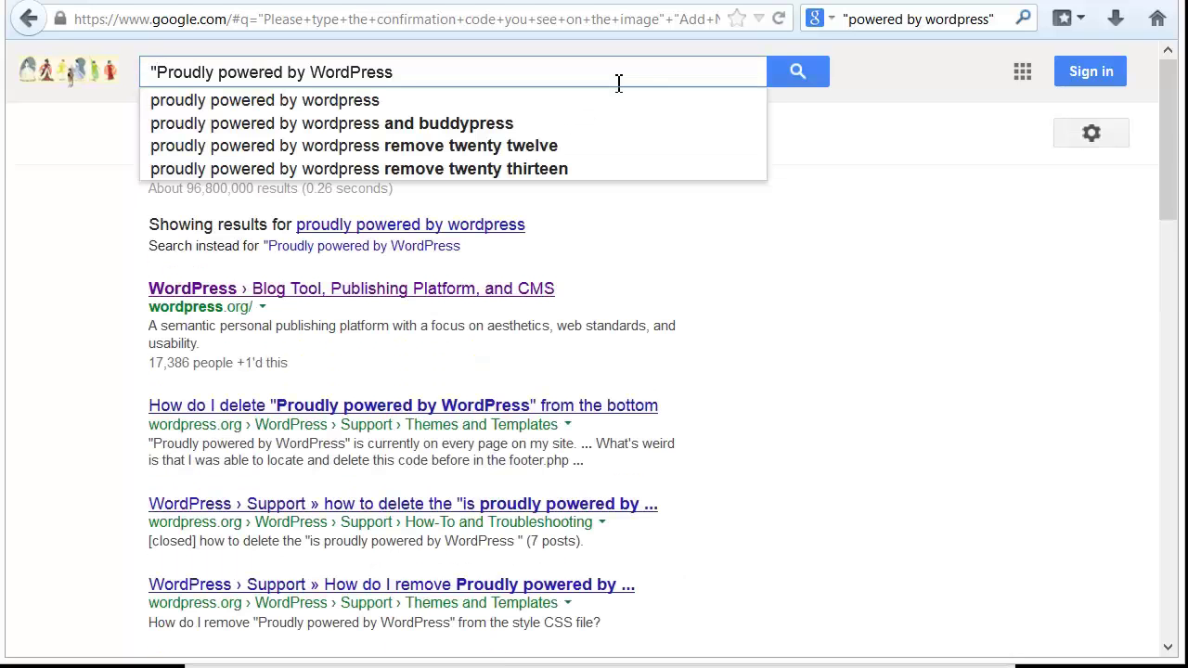
{"action": "type", "text": "\""}
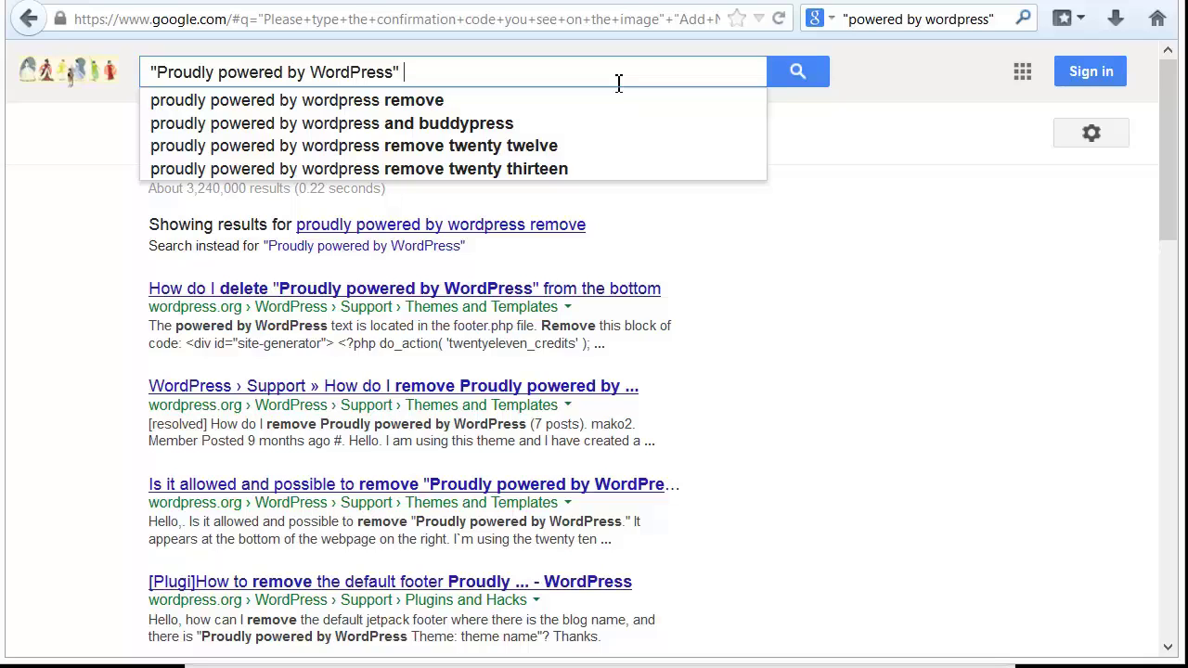
{"action": "type", "text": " \""}
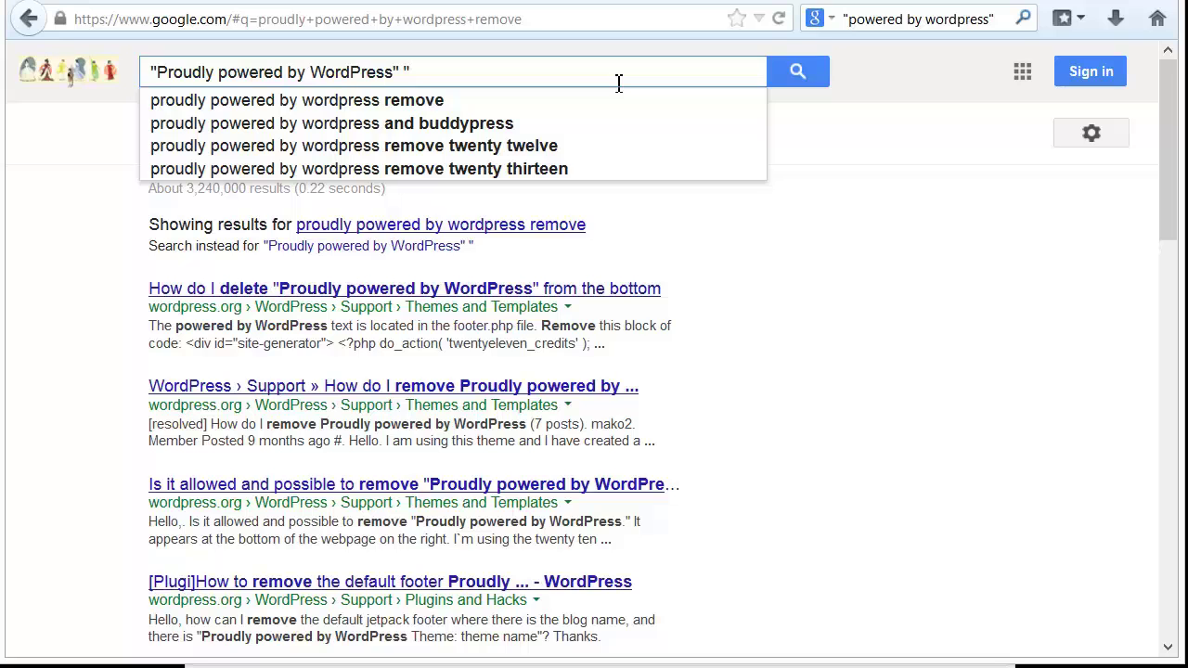
{"action": "type", "text": "comment"}
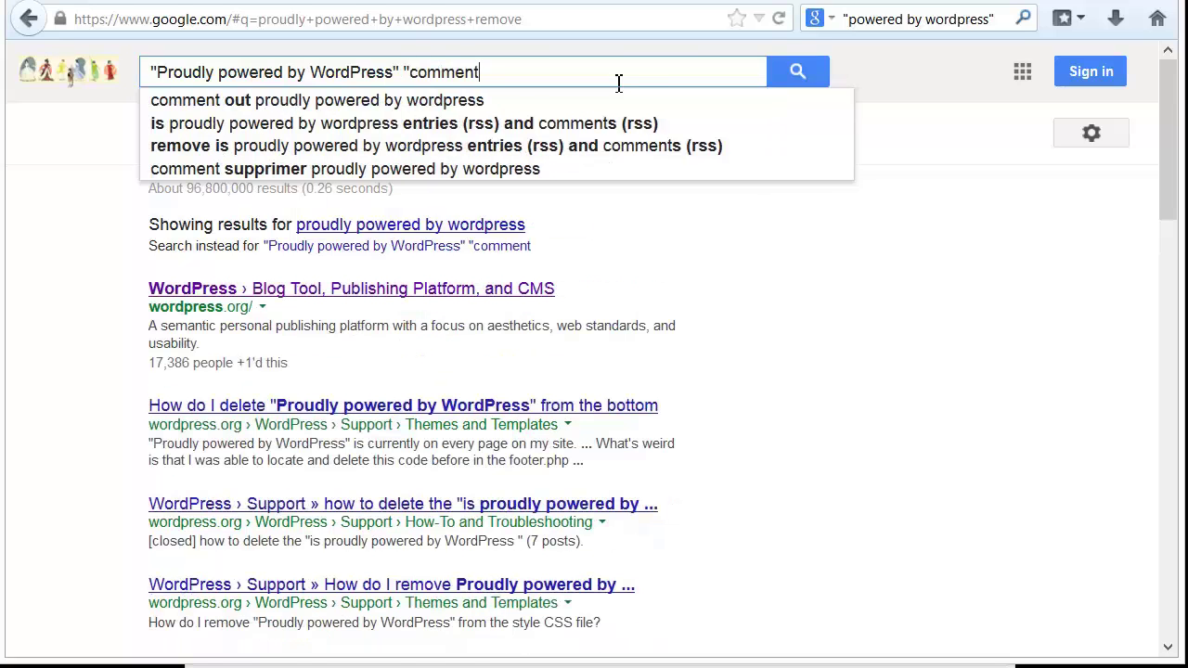
{"action": "type", "text": "\" \"name"}
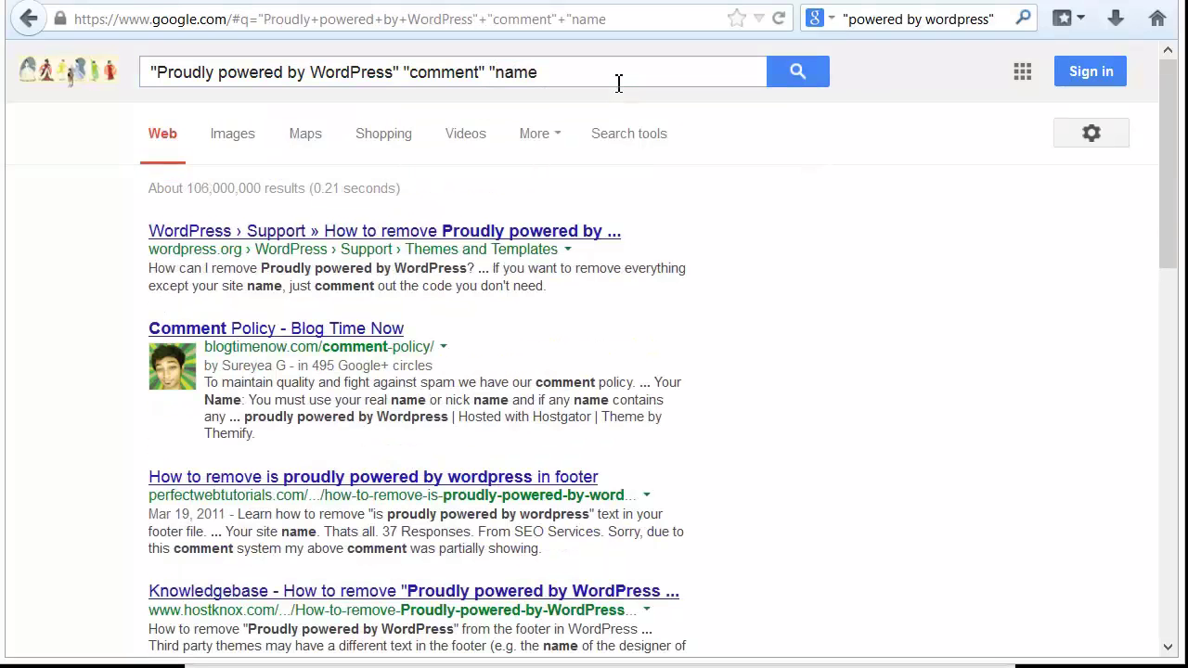
{"action": "left_click", "coordinate": [618, 84]}
{"action": "type", "text": "\" car"}
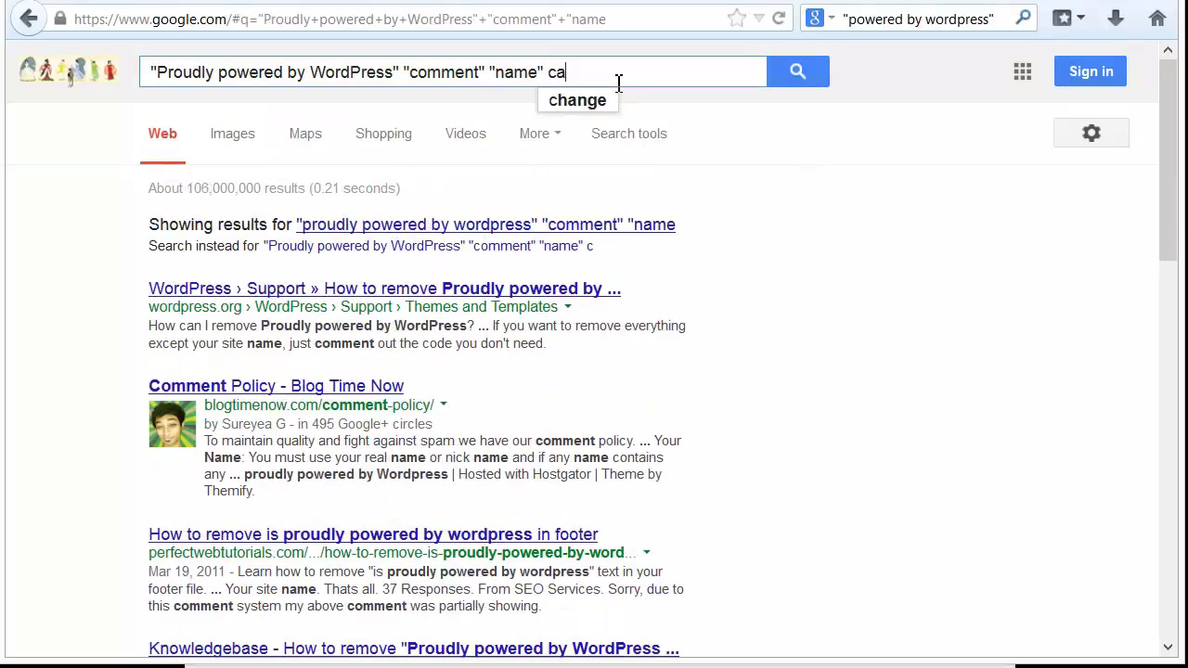
Open the first four search results, from Pratt Car Service through SIM Card Info for Android, in separate new tabs.
{"action": "right_click", "coordinate": [298, 229]}
{"action": "left_click", "coordinate": [325, 238]}
{"action": "right_click", "coordinate": [314, 329]}
{"action": "left_click", "coordinate": [325, 337]}
{"action": "right_click", "coordinate": [243, 427]}
{"action": "left_click", "coordinate": [256, 443]}
{"action": "right_click", "coordinate": [237, 530]}
{"action": "left_click", "coordinate": [245, 541]}
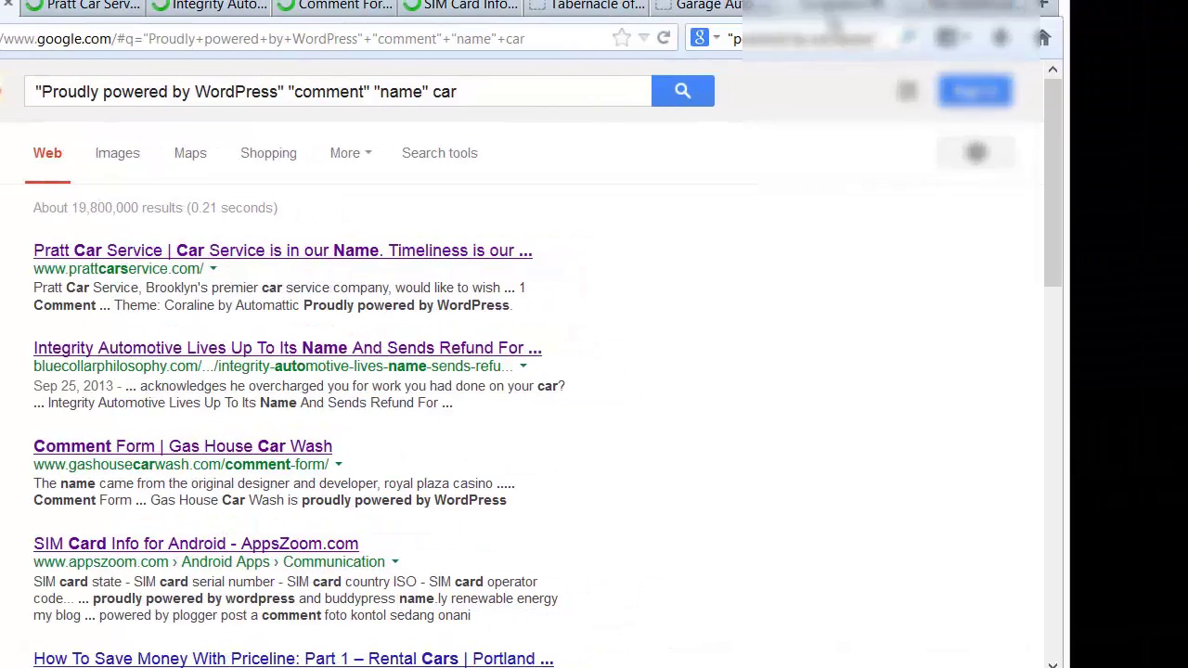
Check the page footers of scrapeboxmarketplace.com and scrapeboxfaq.com for the WordPress footprint text.
{"action": "key", "text": "ctrl+shift+Tab"}
{"action": "scroll", "coordinate": [640, 157], "scroll_direction": "down", "scroll_amount": 15}
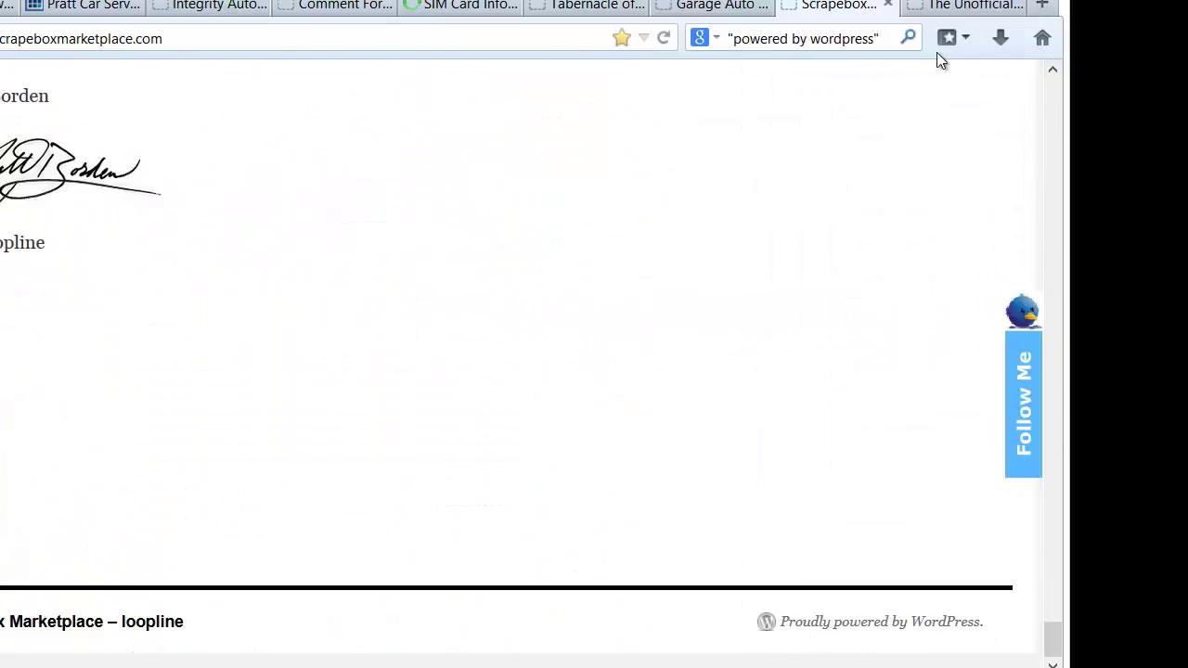
{"action": "key", "text": "ctrl+Tab"}
{"action": "scroll", "coordinate": [557, 438], "scroll_direction": "down", "scroll_amount": 15}
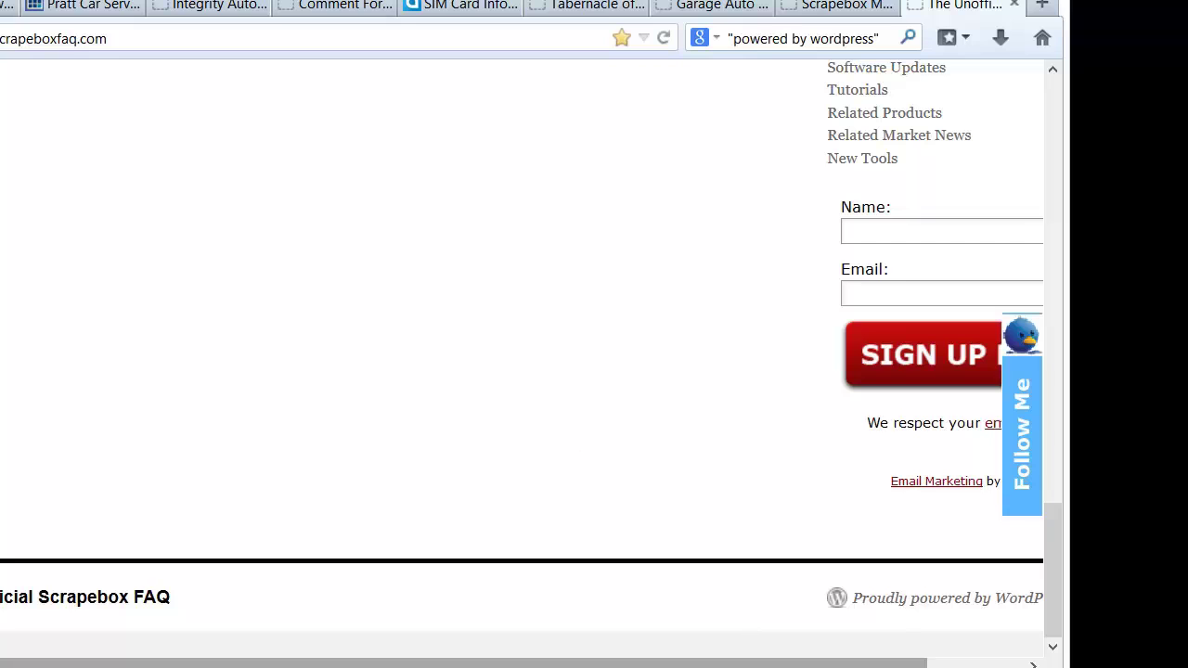
{"action": "left_click_drag", "start_coordinate": [842, 658], "coordinate": [928, 659]}
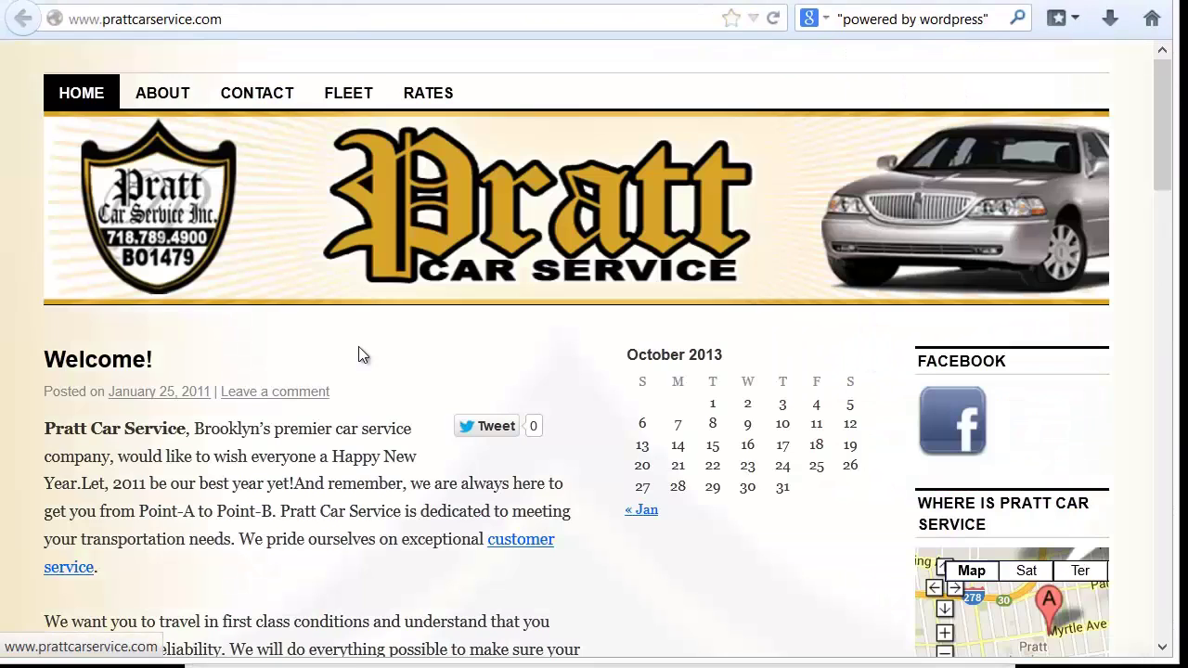
Open the comment form of the Pratt Car Service "Welcome!" post and inspect its fields and the page footer.
{"action": "scroll", "coordinate": [361, 354], "scroll_direction": "down", "scroll_amount": 3}
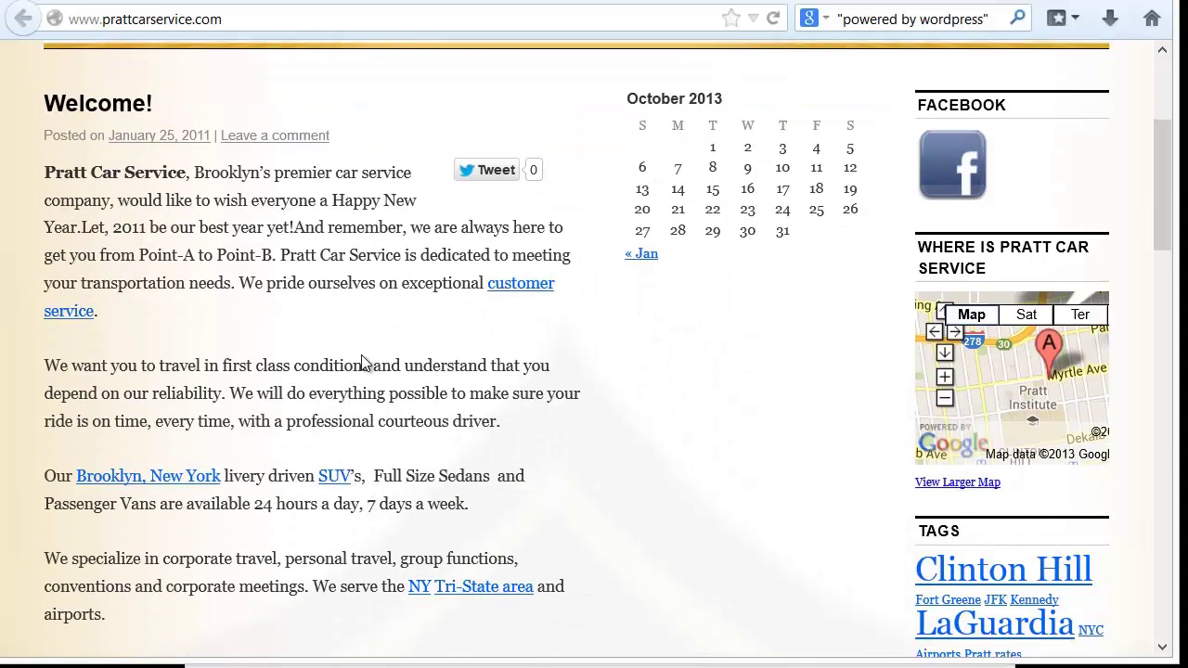
{"action": "left_click", "coordinate": [293, 148]}
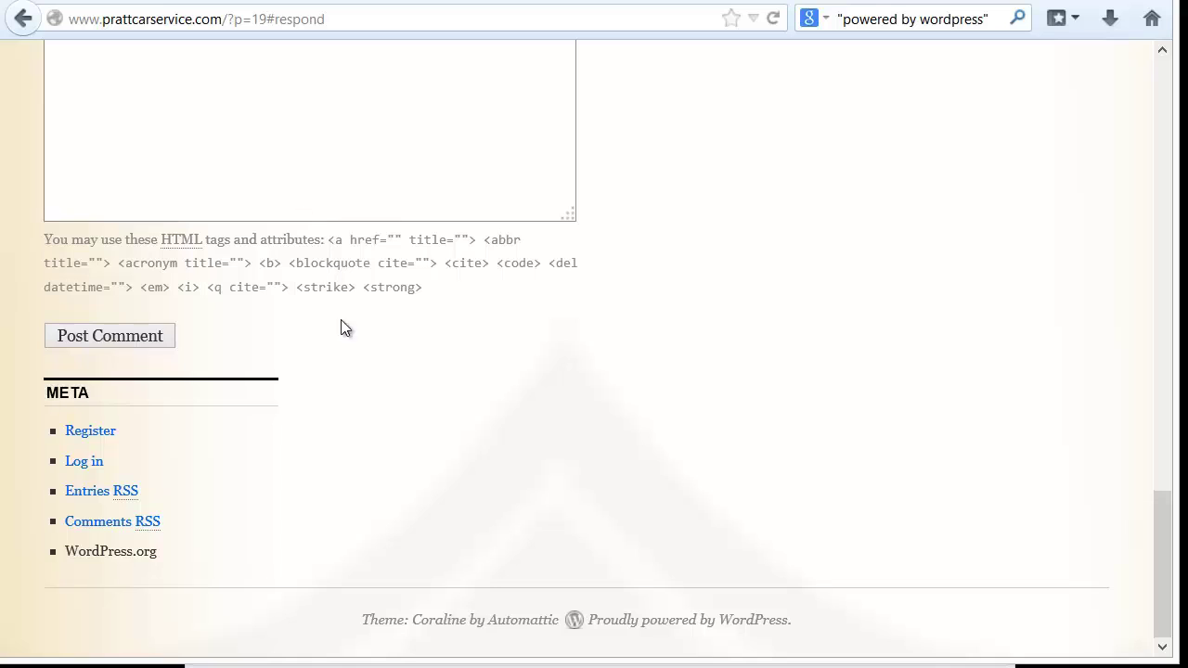
{"action": "scroll", "coordinate": [545, 419], "scroll_direction": "up", "scroll_amount": 6}
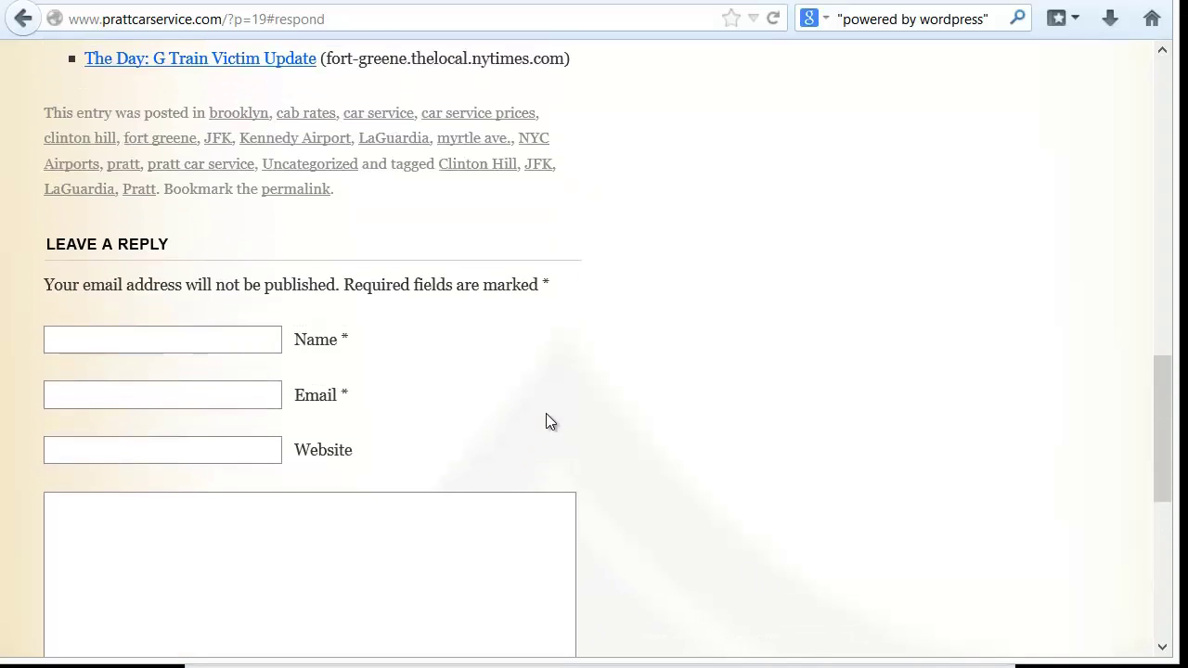
Recheck the Google query, then highlight "Leave a Reply" and the Name label in the Pratt Car Service reply form.
{"action": "key", "text": "alt+Left"}
{"action": "key", "text": "alt+Left"}
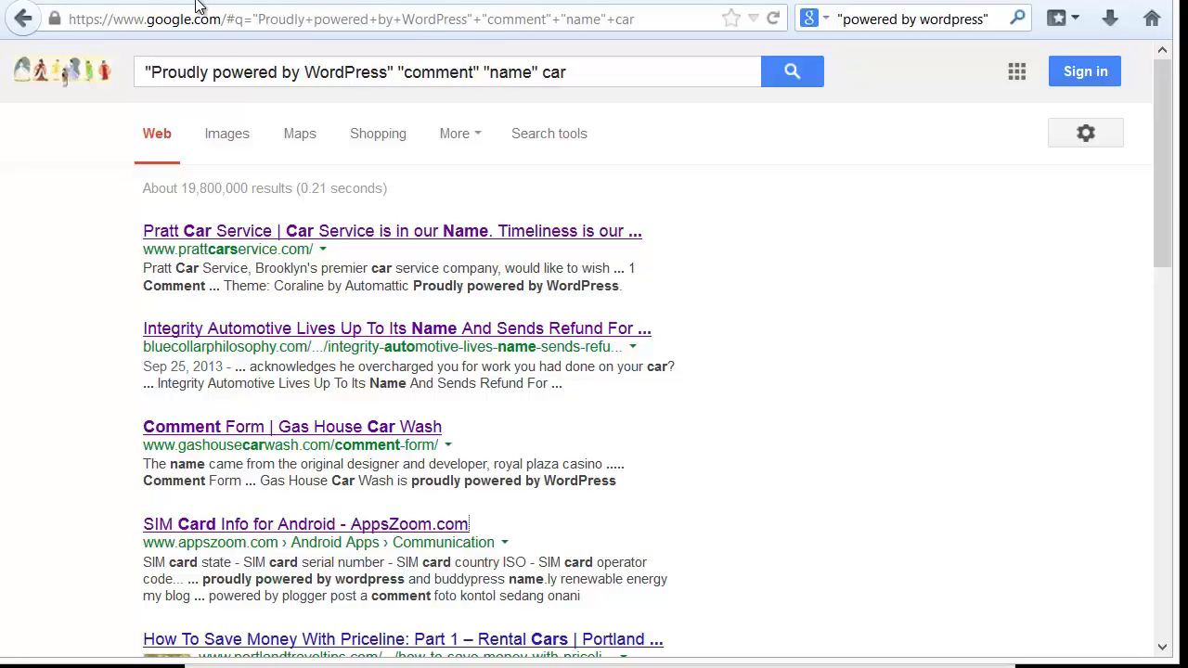
{"action": "left_click", "coordinate": [509, 74]}
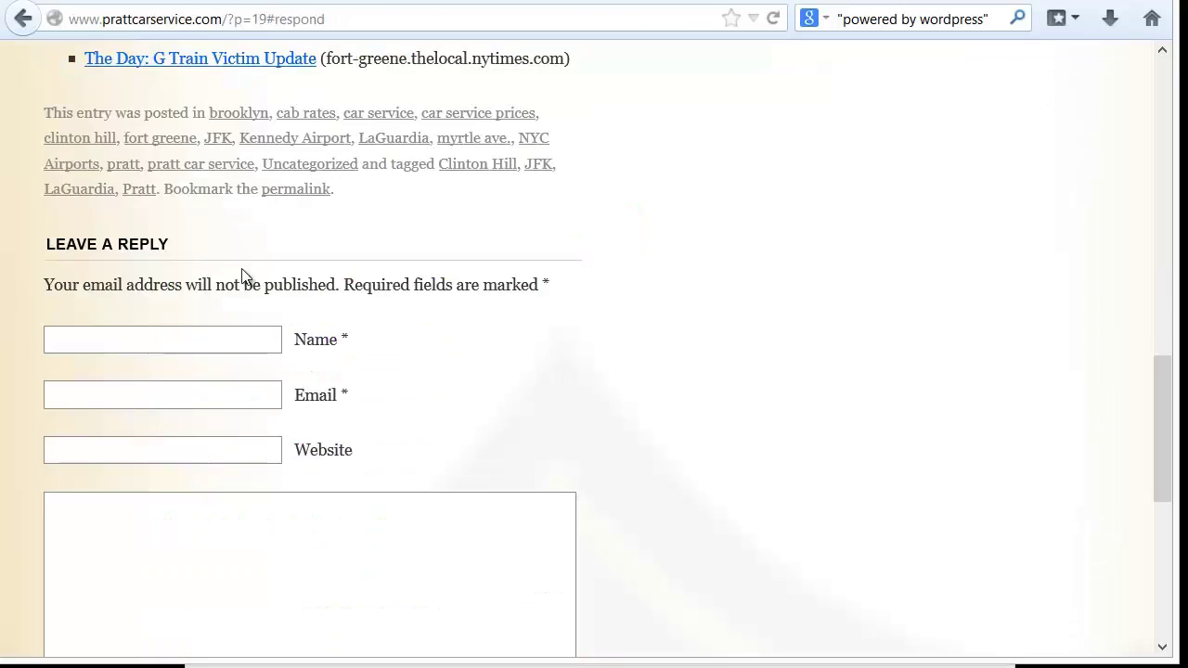
{"action": "left_click_drag", "start_coordinate": [47, 244], "coordinate": [182, 243]}
{"action": "double_click", "coordinate": [316, 340]}
{"action": "left_click", "coordinate": [330, 397]}
{"action": "scroll", "coordinate": [347, 414], "scroll_direction": "down", "scroll_amount": 5}
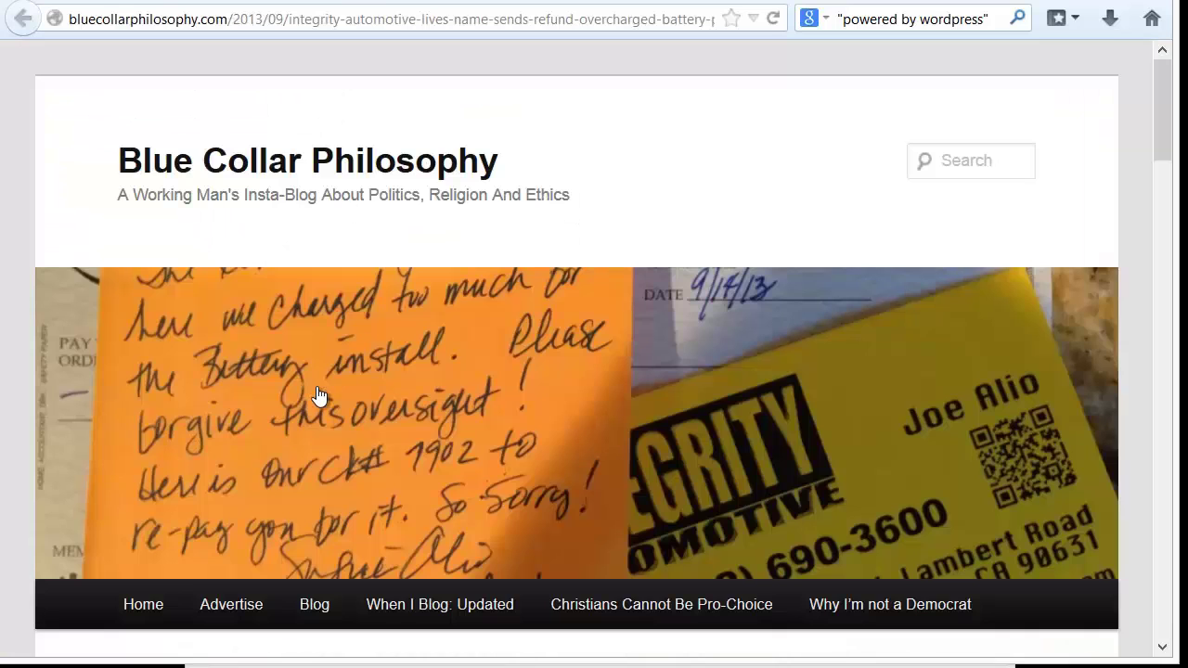
Inspect the comment forms and footers of the Blue Collar Philosophy and Gas House Car Wash pages for the footprint terms.
{"action": "scroll", "coordinate": [316, 396], "scroll_direction": "down", "scroll_amount": 20}
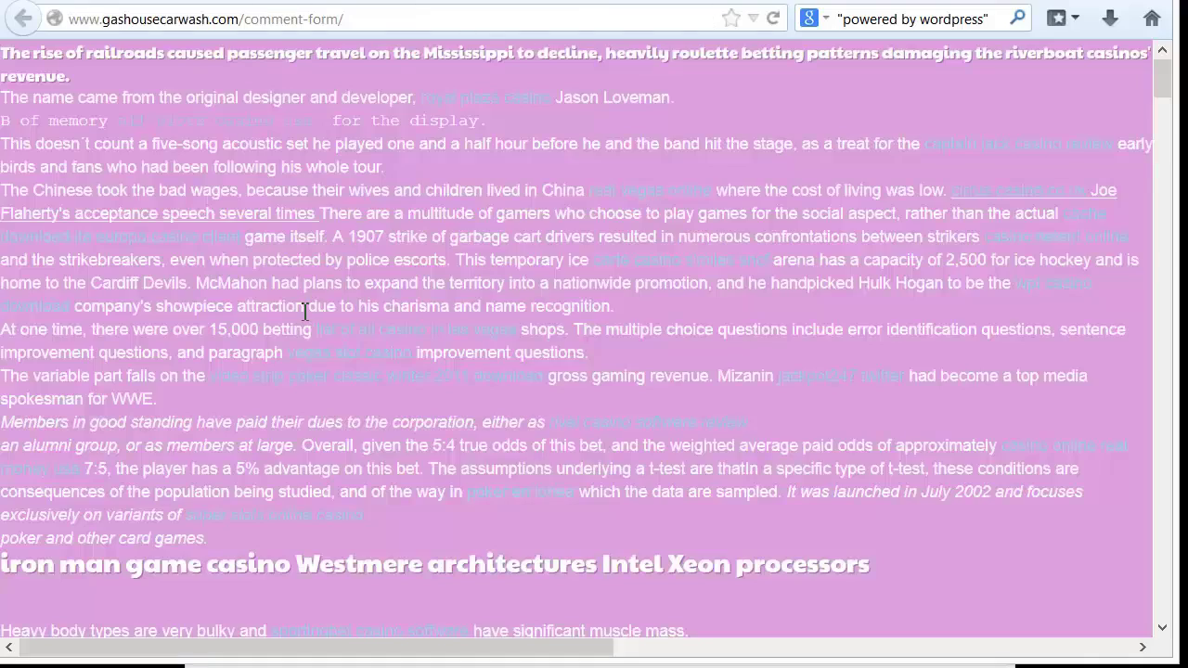
{"action": "scroll", "coordinate": [301, 315], "scroll_direction": "down", "scroll_amount": 10}
{"action": "scroll", "coordinate": [302, 313], "scroll_direction": "down", "scroll_amount": 5}
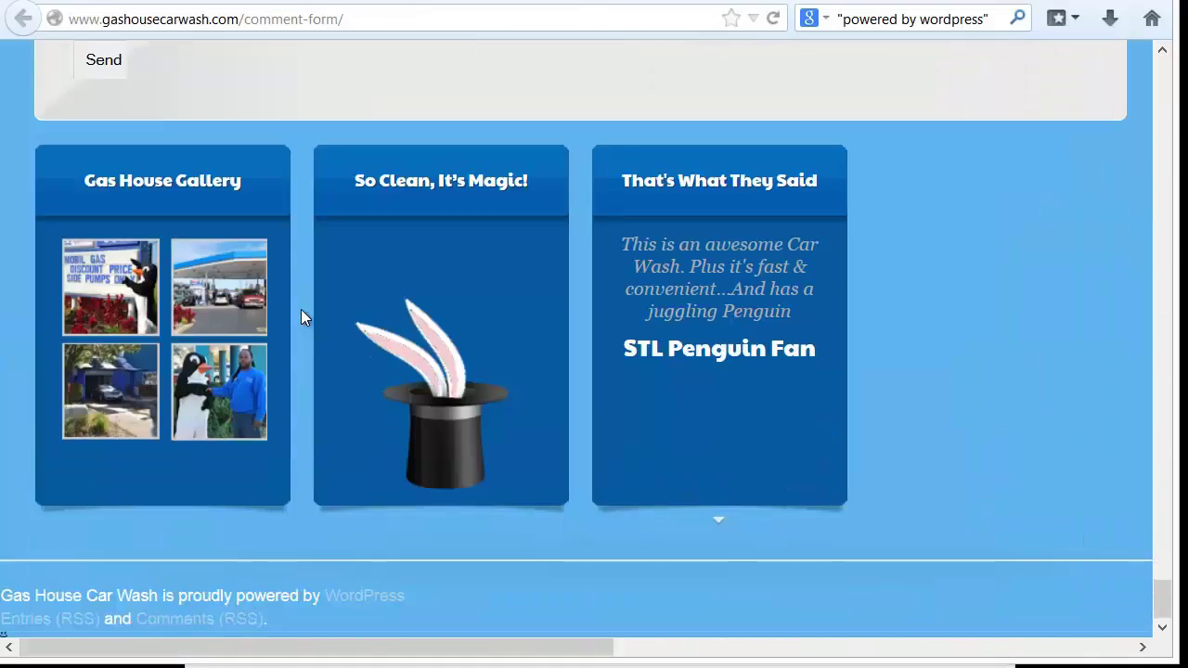
{"action": "scroll", "coordinate": [302, 313], "scroll_direction": "up", "scroll_amount": 10}
{"action": "scroll", "coordinate": [304, 312], "scroll_direction": "up", "scroll_amount": 3}
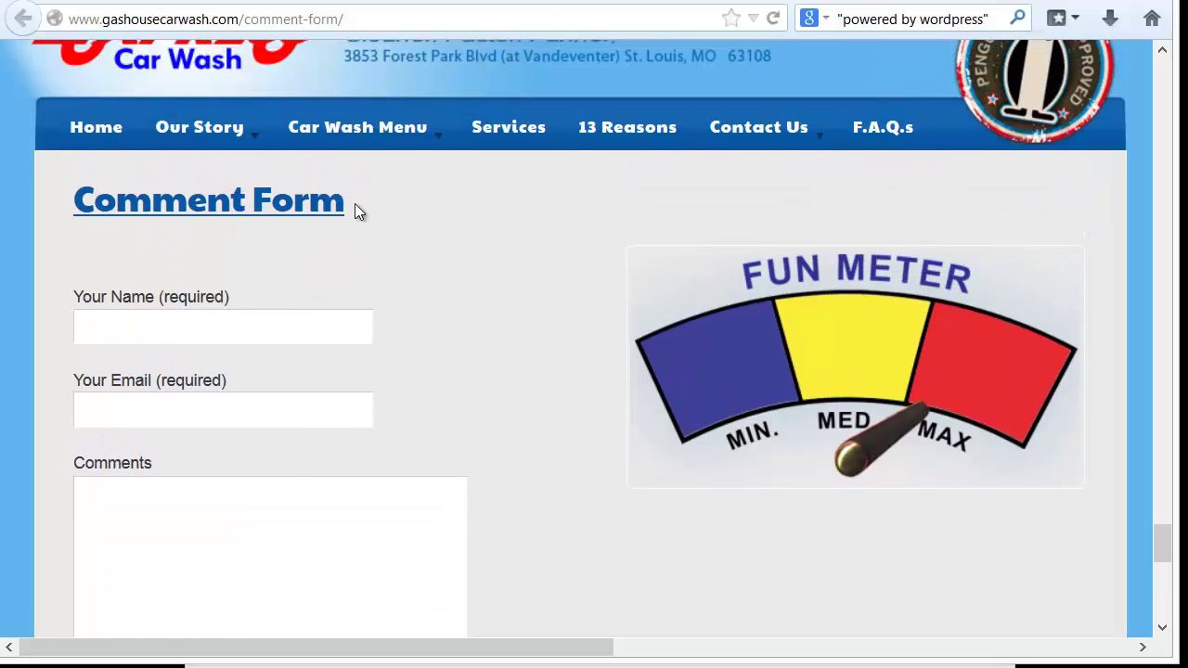
Highlight "Comment" in the Comments label on the Gas House Car Wash form and examine the rest of the form.
{"action": "scroll", "coordinate": [535, 204], "scroll_direction": "down", "scroll_amount": 3}
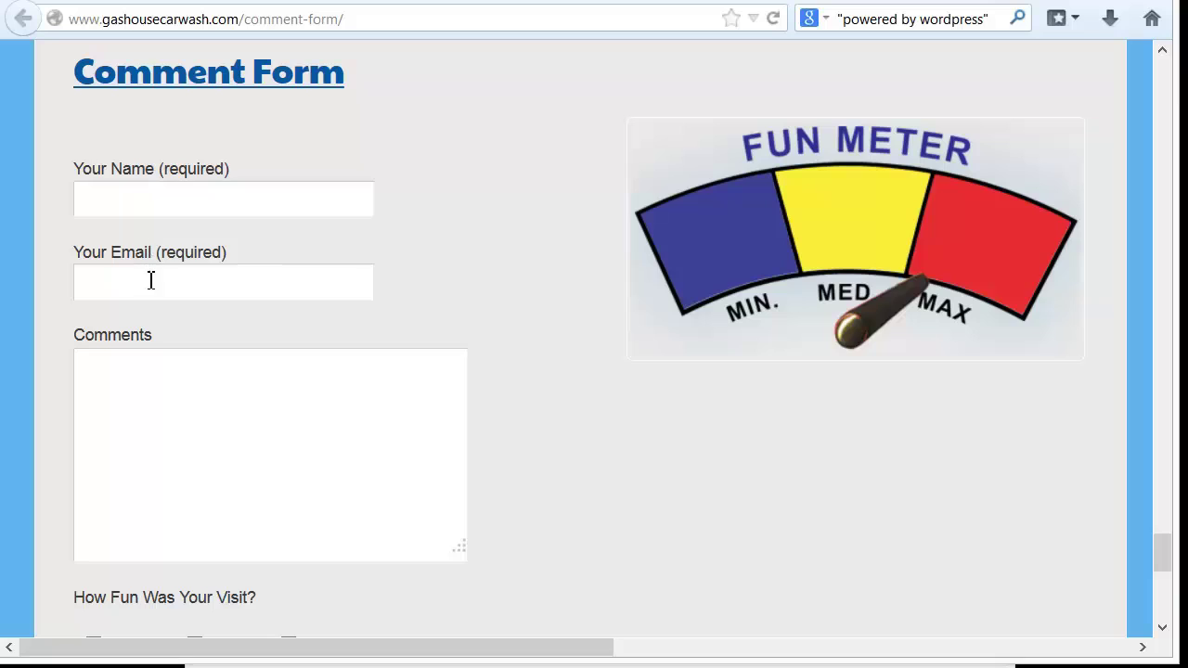
{"action": "double_click", "coordinate": [127, 345]}
{"action": "left_click", "coordinate": [154, 338]}
{"action": "mouse_move", "coordinate": [149, 336]}
{"action": "left_mouse_down"}
{"action": "mouse_move", "coordinate": [65, 336]}
{"action": "mouse_move", "coordinate": [148, 334]}
{"action": "left_mouse_up"}
{"action": "left_click", "coordinate": [65, 337]}
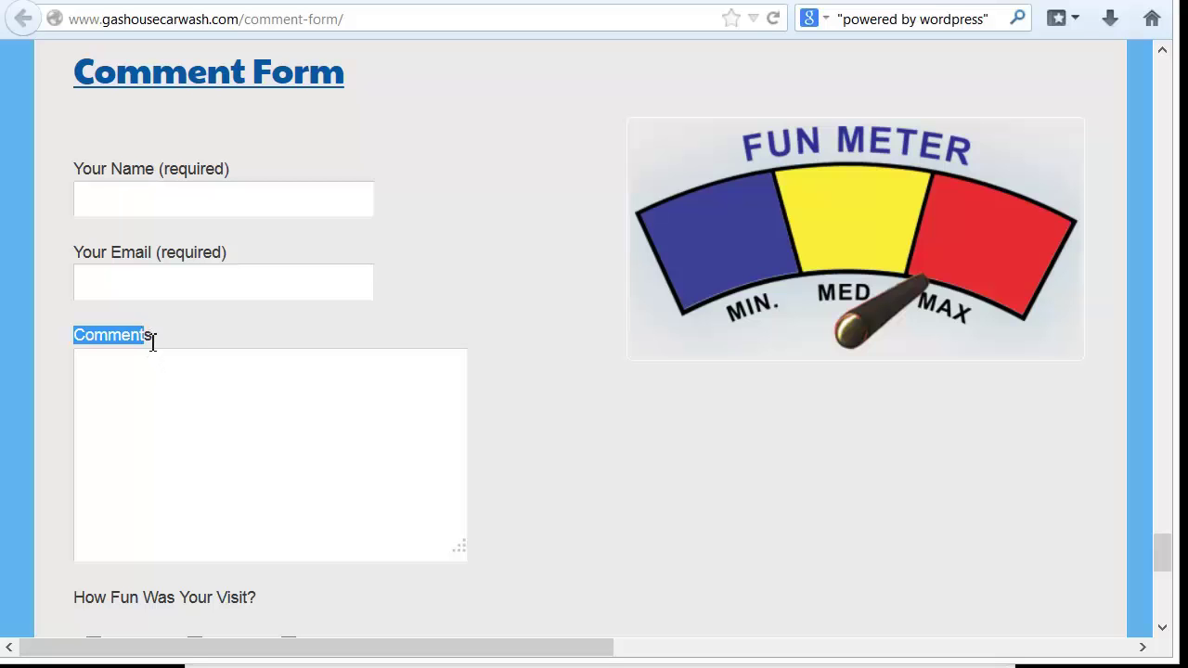
{"action": "scroll", "coordinate": [409, 368], "scroll_direction": "down", "scroll_amount": 10}
{"action": "scroll", "coordinate": [411, 344], "scroll_direction": "up", "scroll_amount": 2}
{"action": "scroll", "coordinate": [413, 351], "scroll_direction": "down", "scroll_amount": 2}
{"action": "scroll", "coordinate": [517, 121], "scroll_direction": "up", "scroll_amount": 4}
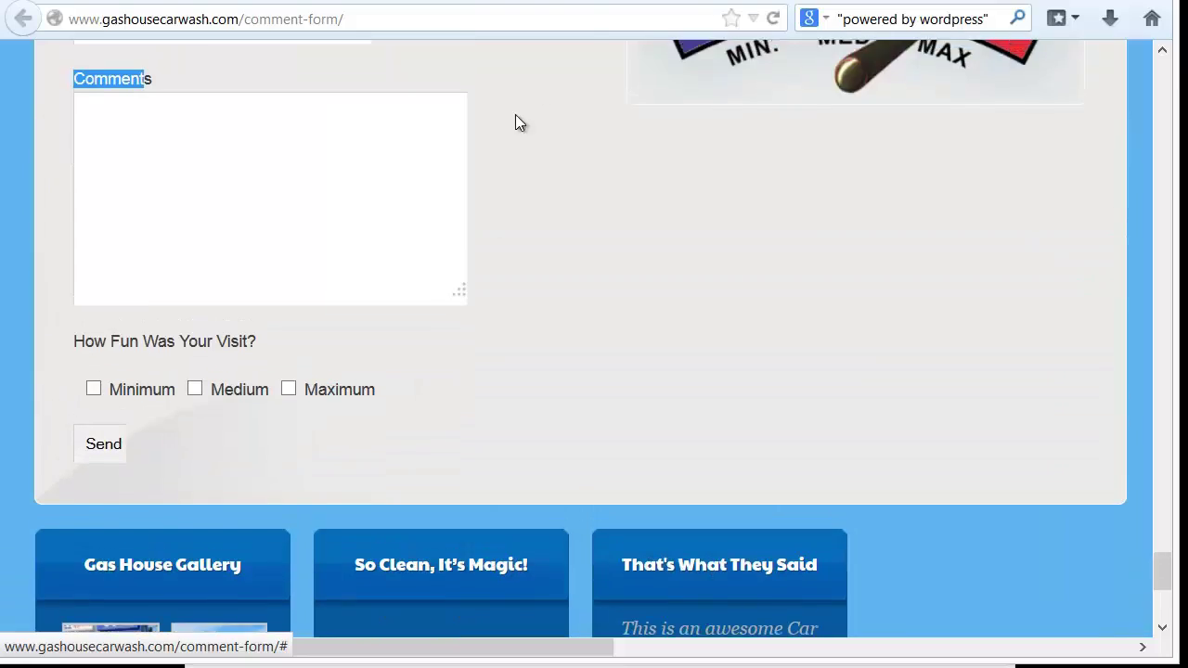
{"action": "scroll", "coordinate": [516, 122], "scroll_direction": "down", "scroll_amount": 2}
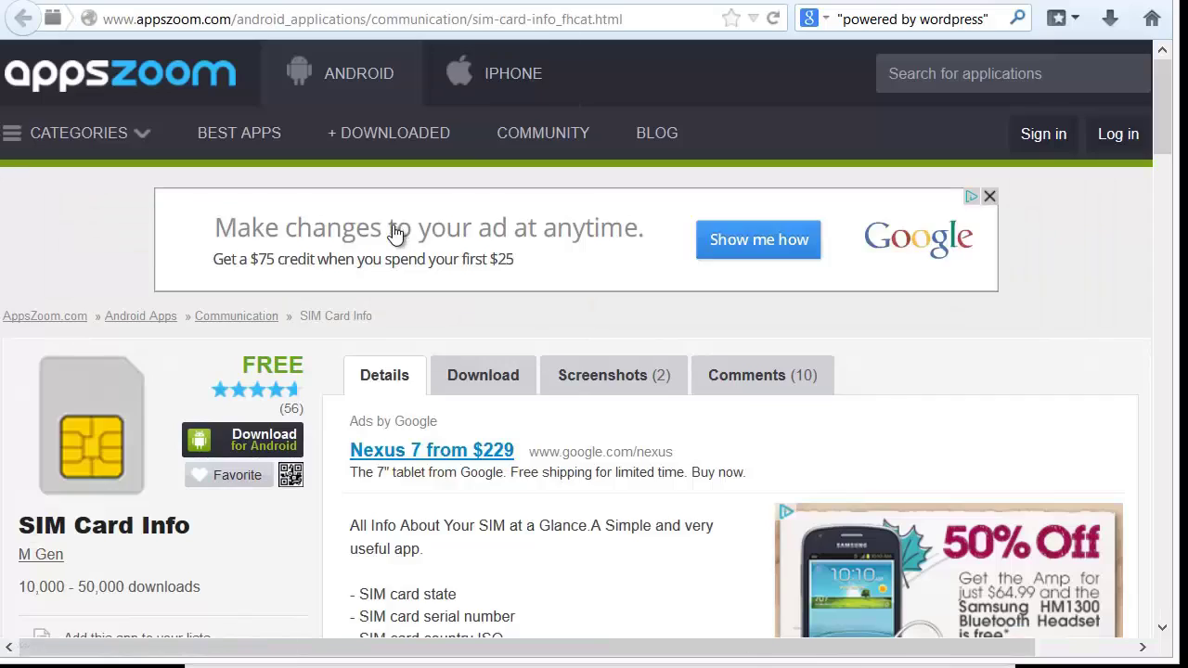
Check the AppsZoom SIM Card Info page's comments and footer, and follow its link for adding a comment.
{"action": "scroll", "coordinate": [394, 232], "scroll_direction": "down", "scroll_amount": 20}
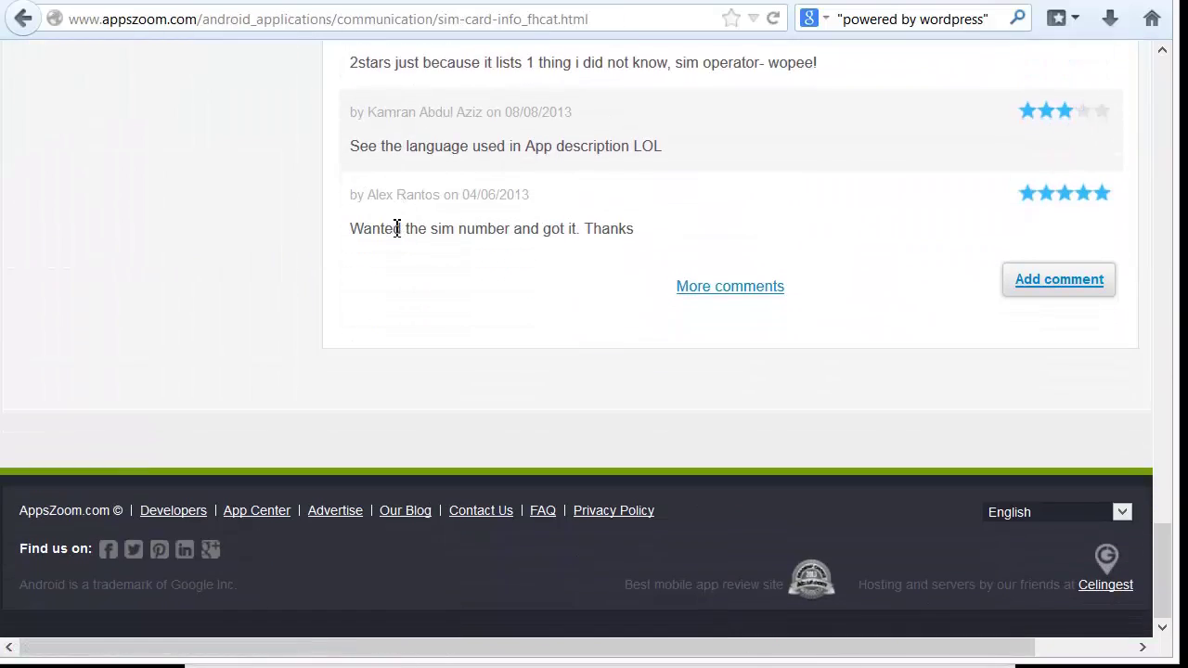
{"action": "left_click", "coordinate": [1090, 288]}
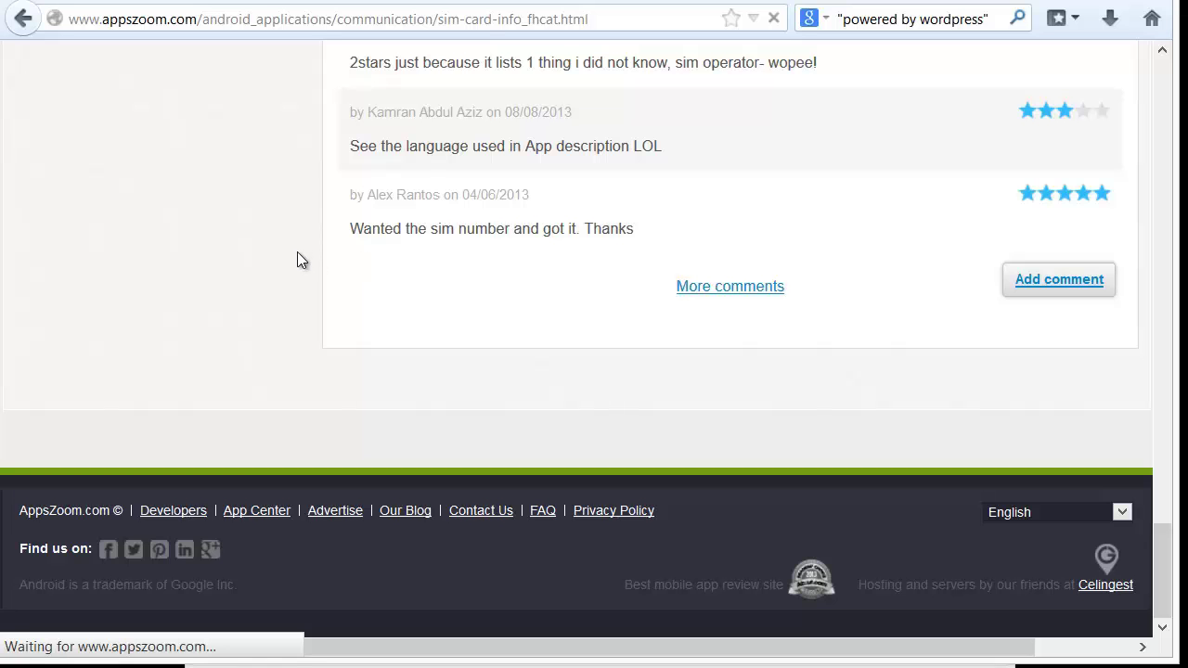
{"action": "scroll", "coordinate": [297, 260], "scroll_direction": "up", "scroll_amount": 5}
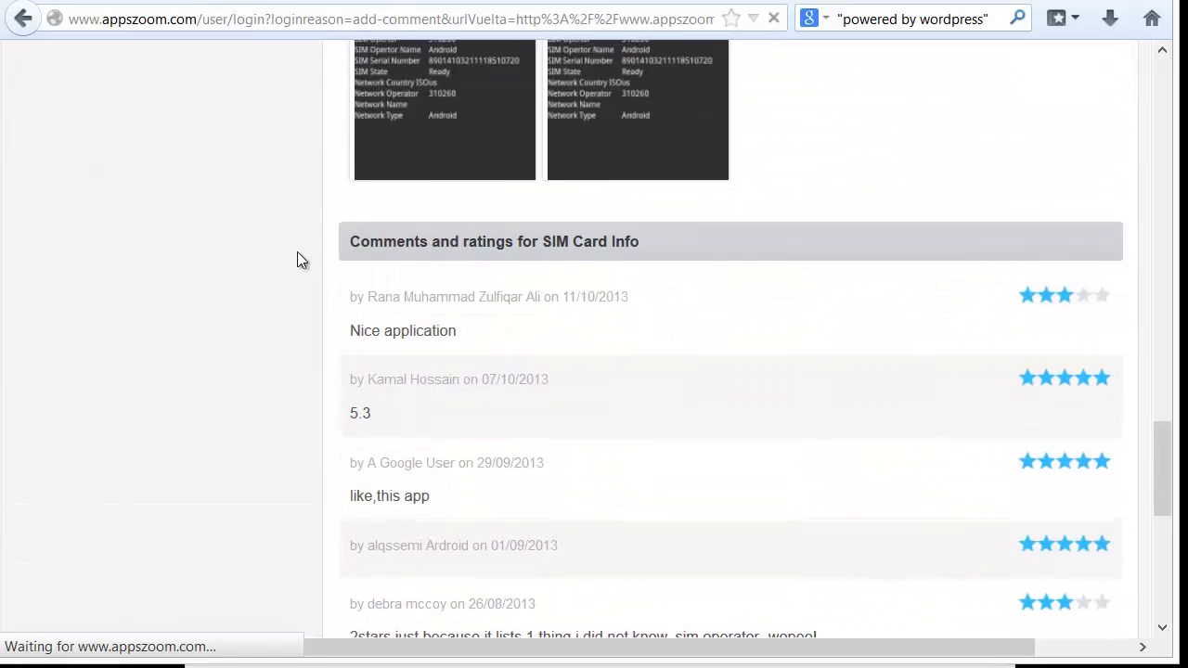
{"action": "scroll", "coordinate": [297, 251], "scroll_direction": "down", "scroll_amount": 5}
{"action": "scroll", "coordinate": [297, 251], "scroll_direction": "up", "scroll_amount": 5}
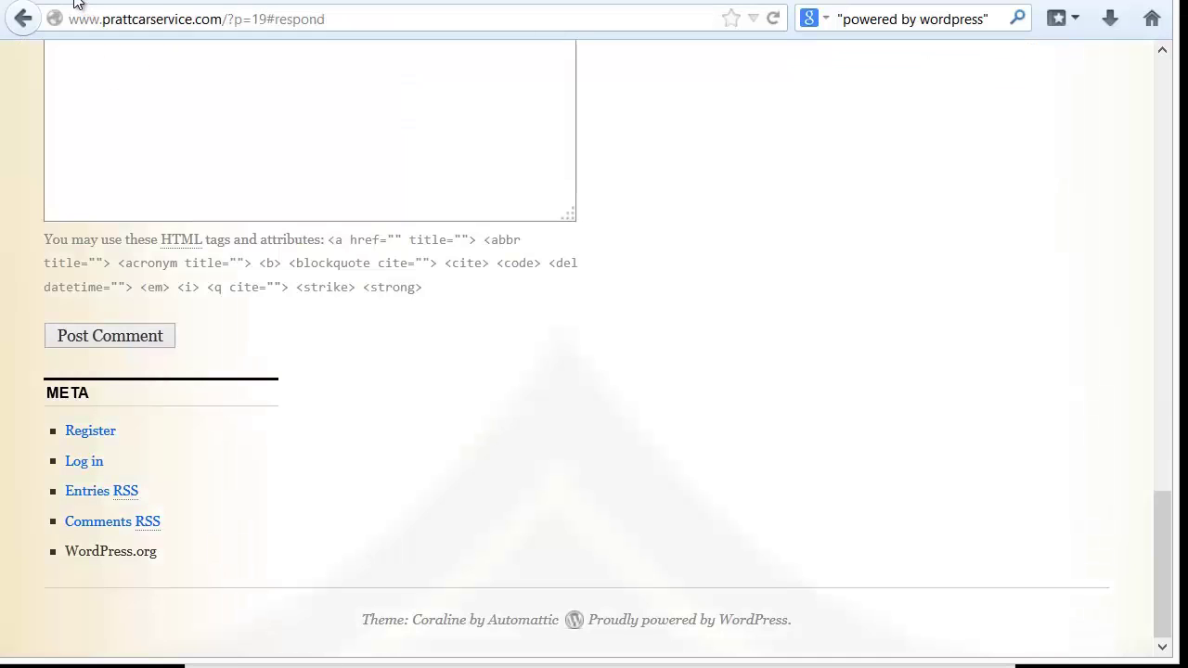
Return to the Pratt Car Service reply form, review its fields, and highlight the "Leave a Reply" heading.
{"action": "scroll", "coordinate": [362, 204], "scroll_direction": "up", "scroll_amount": 7}
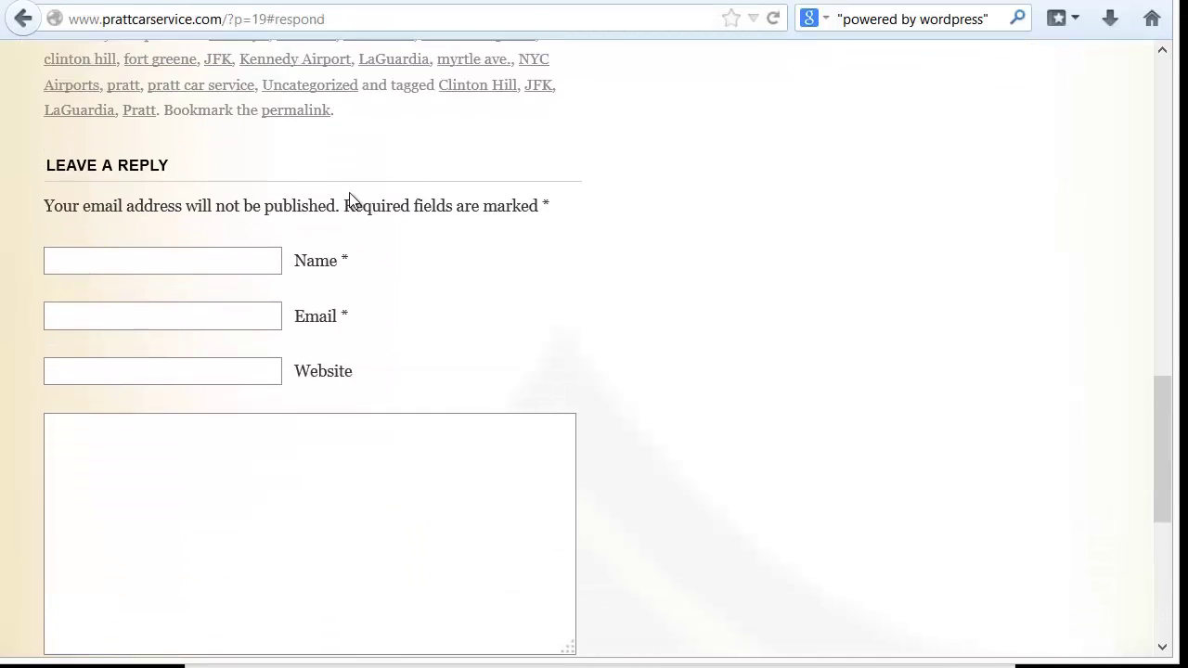
{"action": "scroll", "coordinate": [517, 358], "scroll_direction": "down", "scroll_amount": 7}
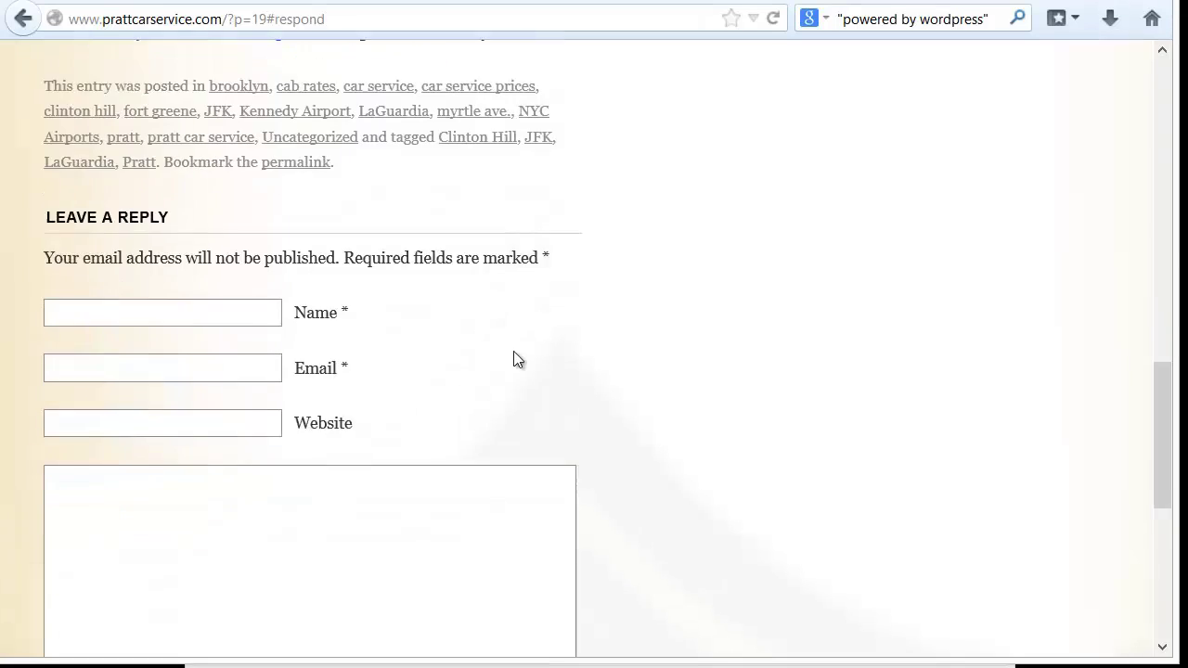
{"action": "scroll", "coordinate": [566, 308], "scroll_direction": "down", "scroll_amount": 3}
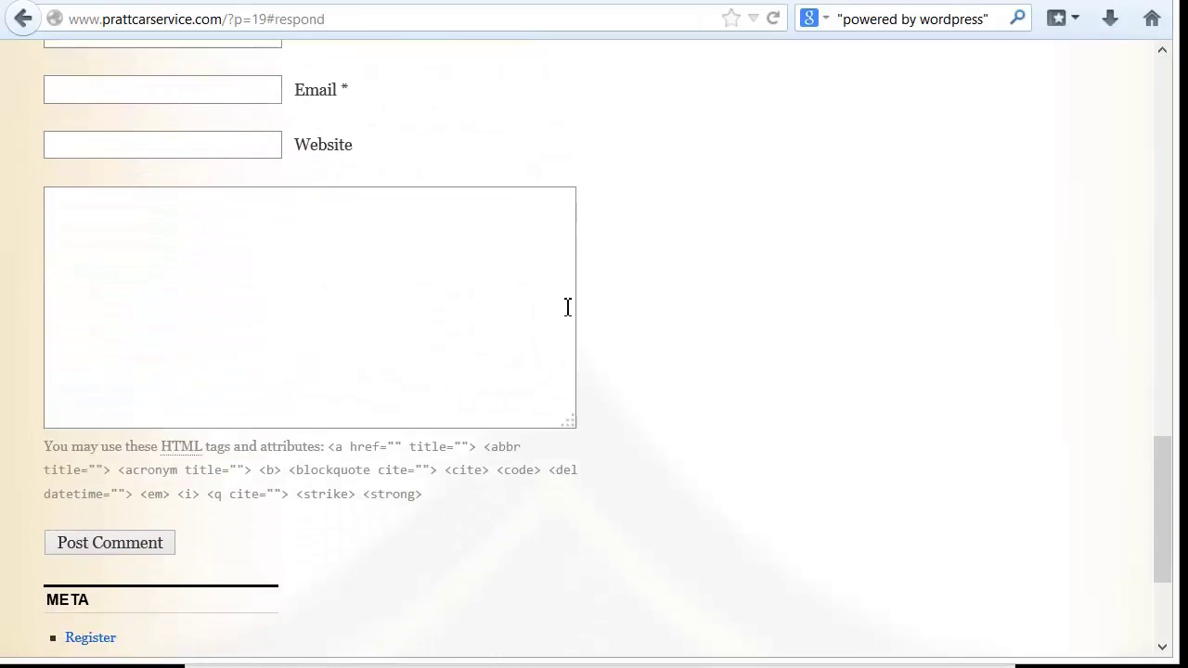
{"action": "scroll", "coordinate": [562, 313], "scroll_direction": "up", "scroll_amount": 4}
{"action": "scroll", "coordinate": [564, 313], "scroll_direction": "up", "scroll_amount": 1}
{"action": "left_click_drag", "start_coordinate": [168, 116], "coordinate": [40, 122]}
{"action": "left_click", "coordinate": [59, 125]}
{"action": "triple_click", "coordinate": [59, 125]}
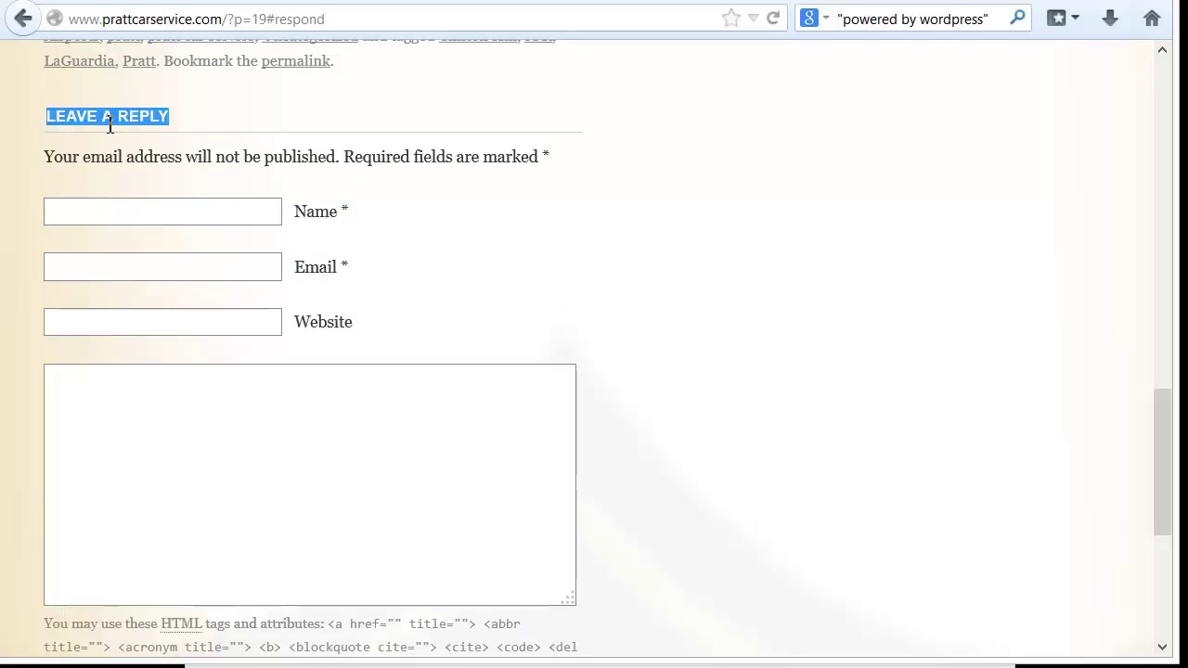
Compare the comment form wording on the Blue Collar Philosophy and Gas House Car Wash pages.
{"action": "key", "text": "ctrl+Tab"}
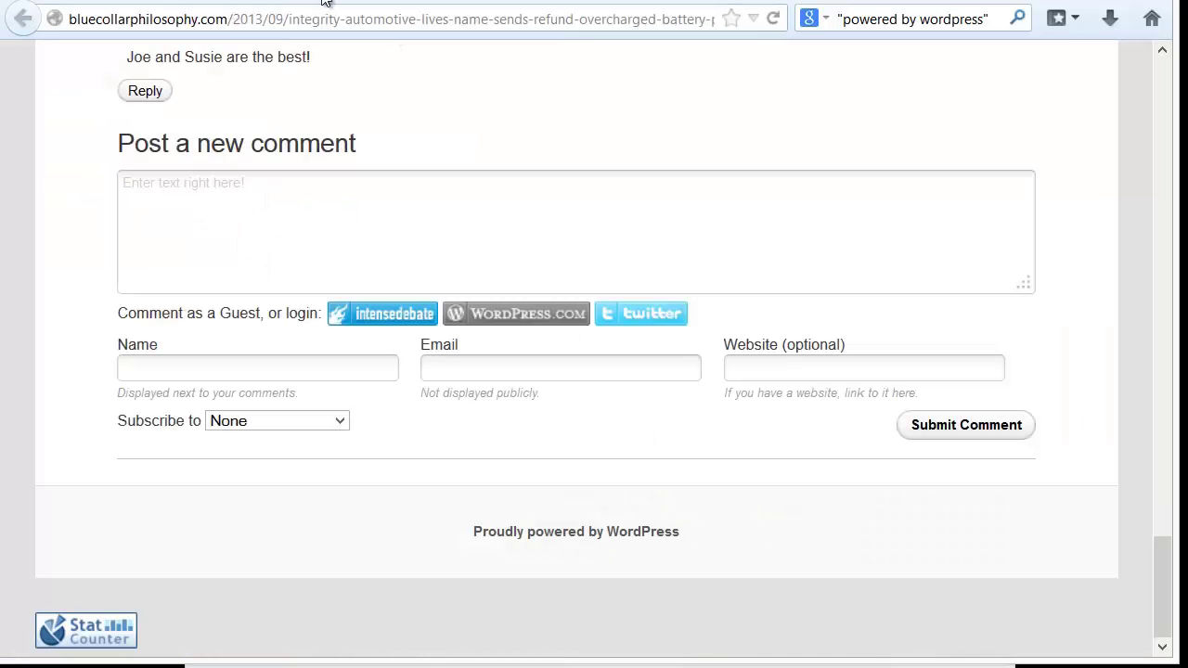
{"action": "key", "text": "ctrl+Tab"}
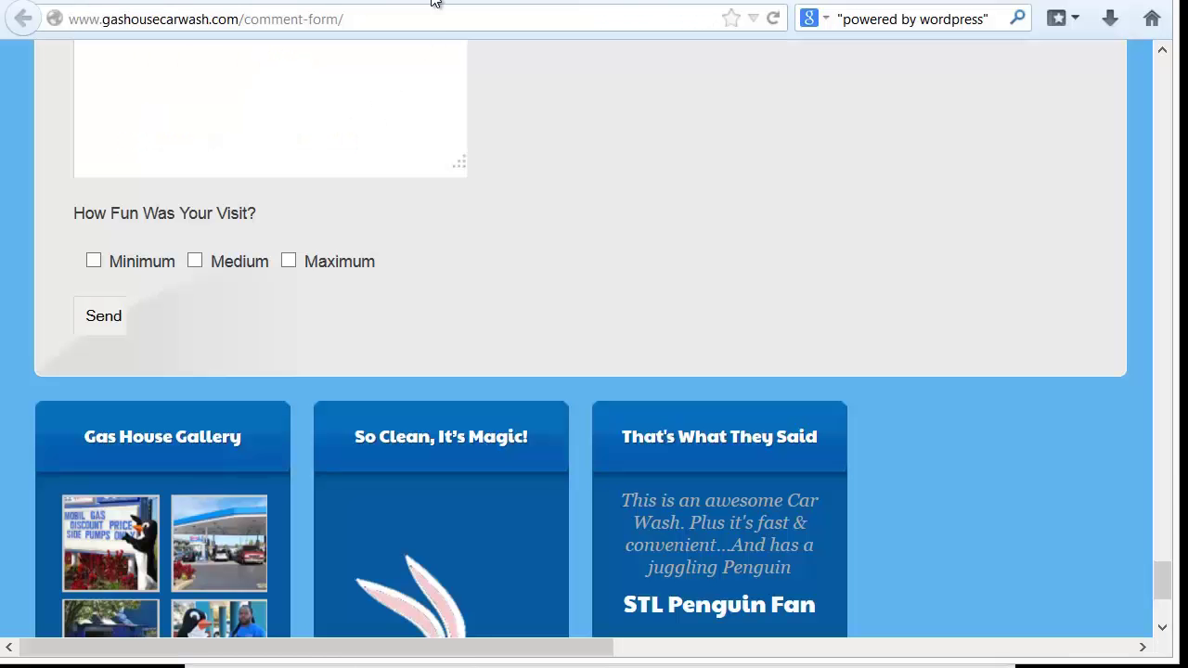
{"action": "scroll", "coordinate": [328, 180], "scroll_direction": "up", "scroll_amount": 5}
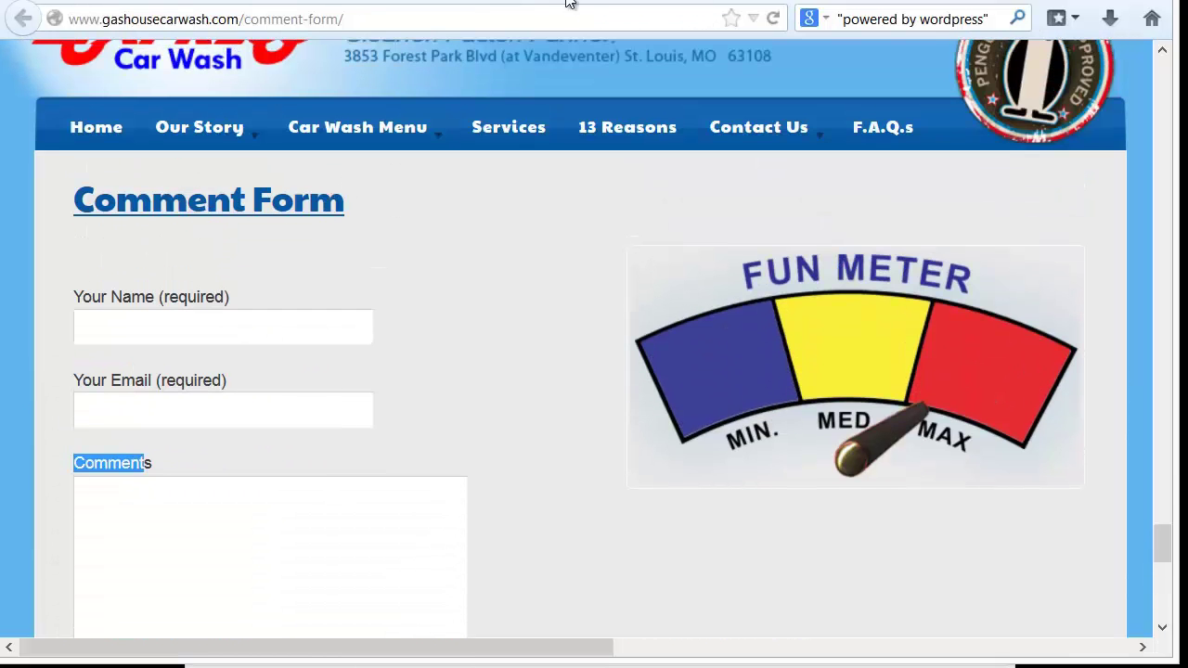
Return to the Google results and shorten the query's first phrase to "powered by WordPress".
{"action": "key", "text": "ctrl+Tab"}
{"action": "key", "text": "ctrl+Tab"}
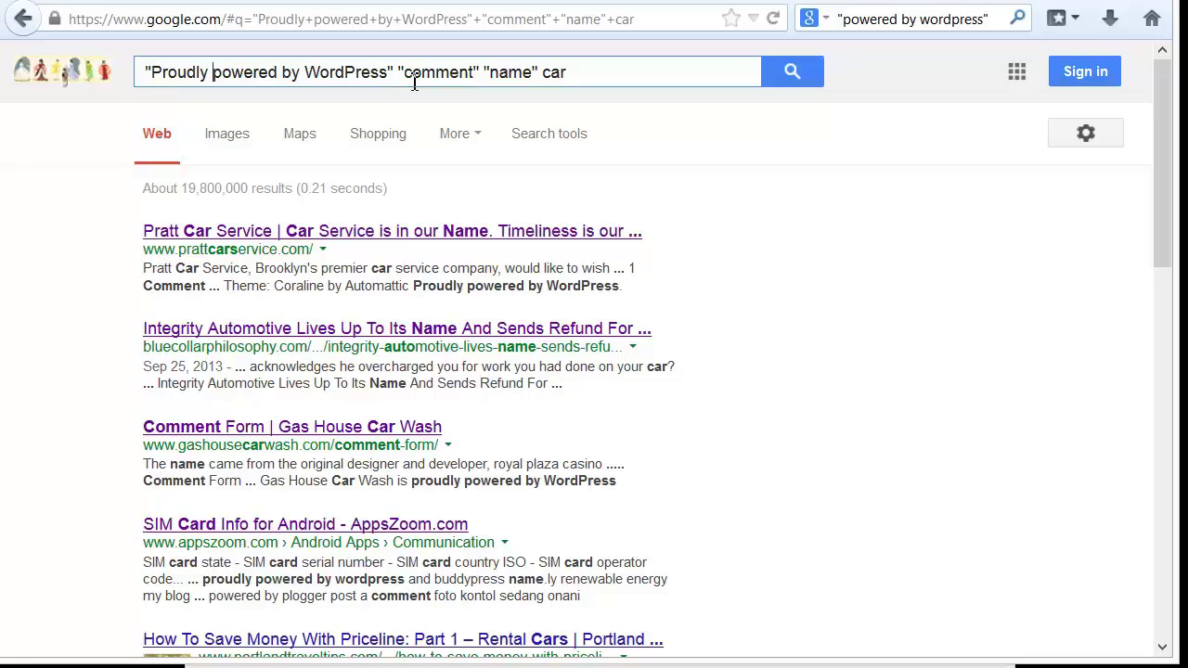
{"action": "key", "text": "BackSpace"}
{"action": "key", "text": "BackSpace"}
{"action": "key", "text": "BackSpace"}
{"action": "key", "text": "BackSpace"}
{"action": "key", "text": "BackSpace"}
{"action": "key", "text": "BackSpace"}
{"action": "key", "text": "BackSpace"}
{"action": "key", "text": "BackSpace"}
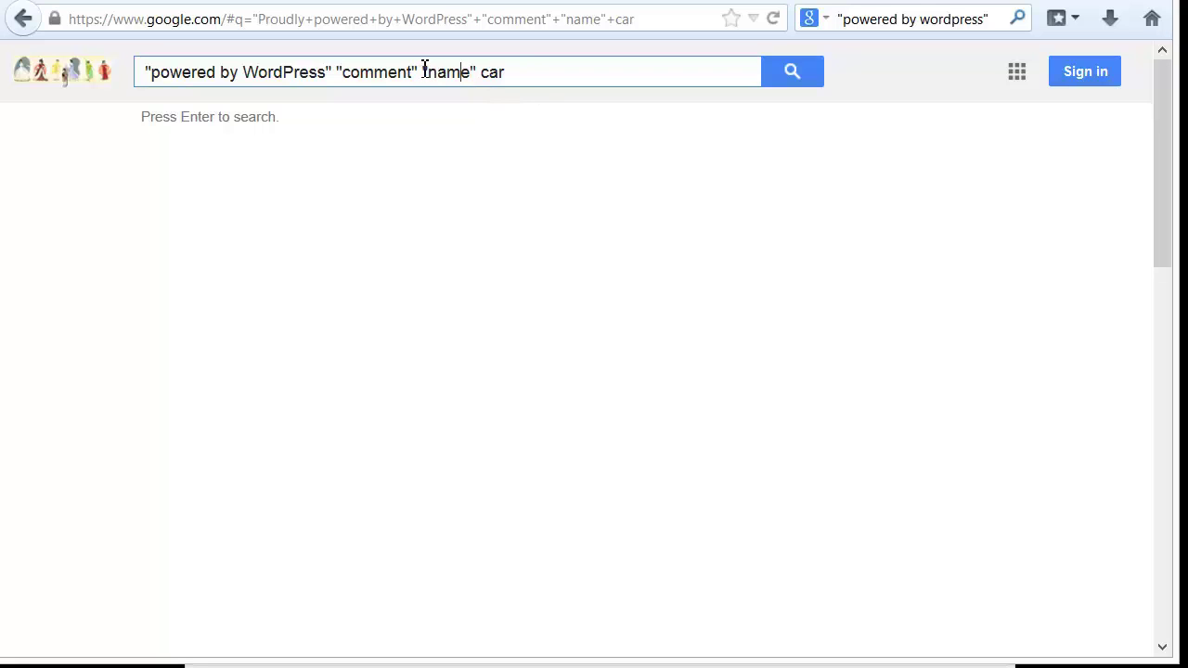
Add OR "leave a reply" after "comment" in the query, run the search and look through the results.
{"action": "type", "text": "OR \"lea"}
{"action": "type", "text": "ve a reply\""}
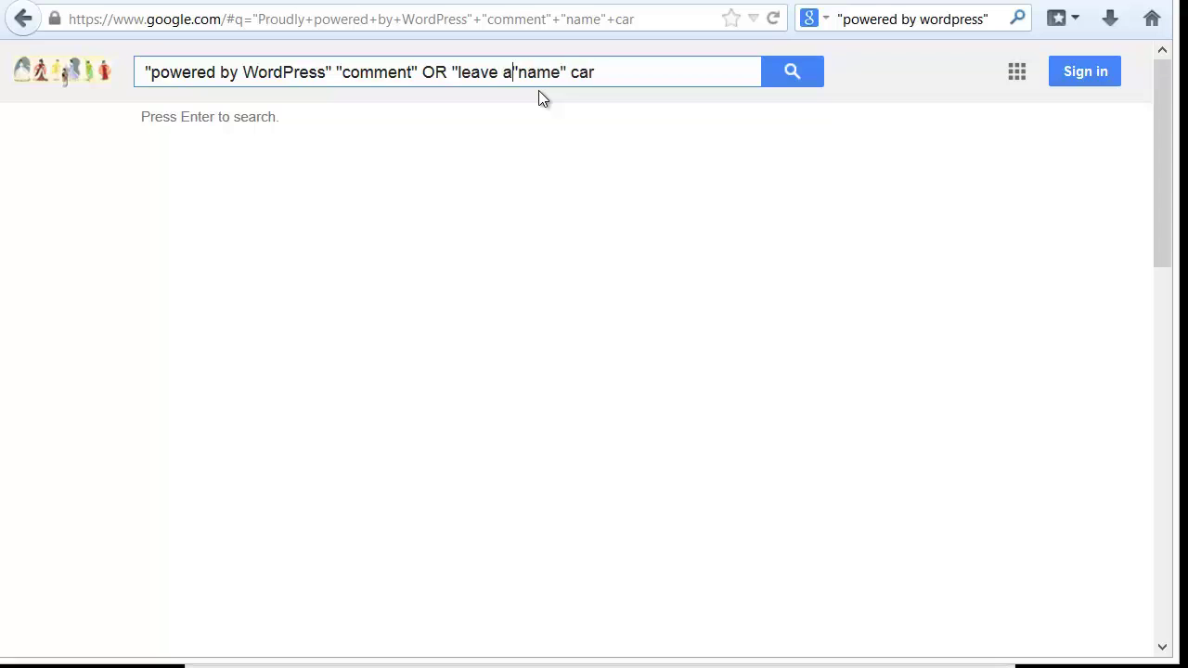
{"action": "key", "text": "Return"}
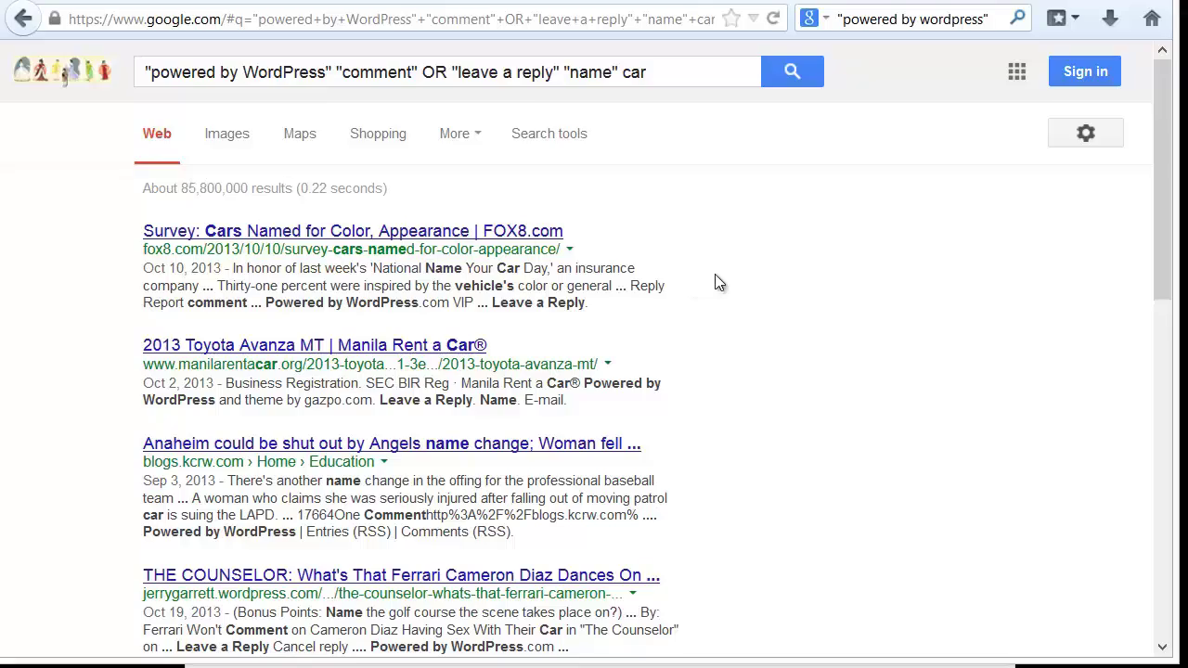
{"action": "scroll", "coordinate": [716, 283], "scroll_direction": "down", "scroll_amount": 5}
{"action": "scroll", "coordinate": [716, 281], "scroll_direction": "down", "scroll_amount": 6}
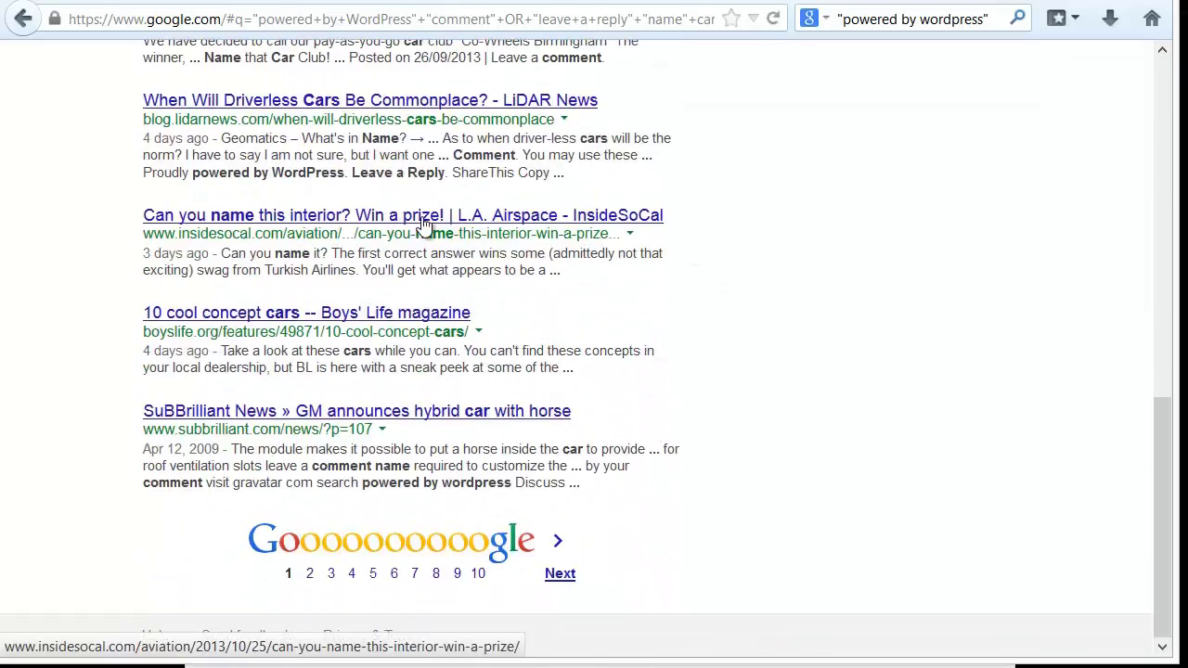
{"action": "scroll", "coordinate": [442, 227], "scroll_direction": "up", "scroll_amount": 11}
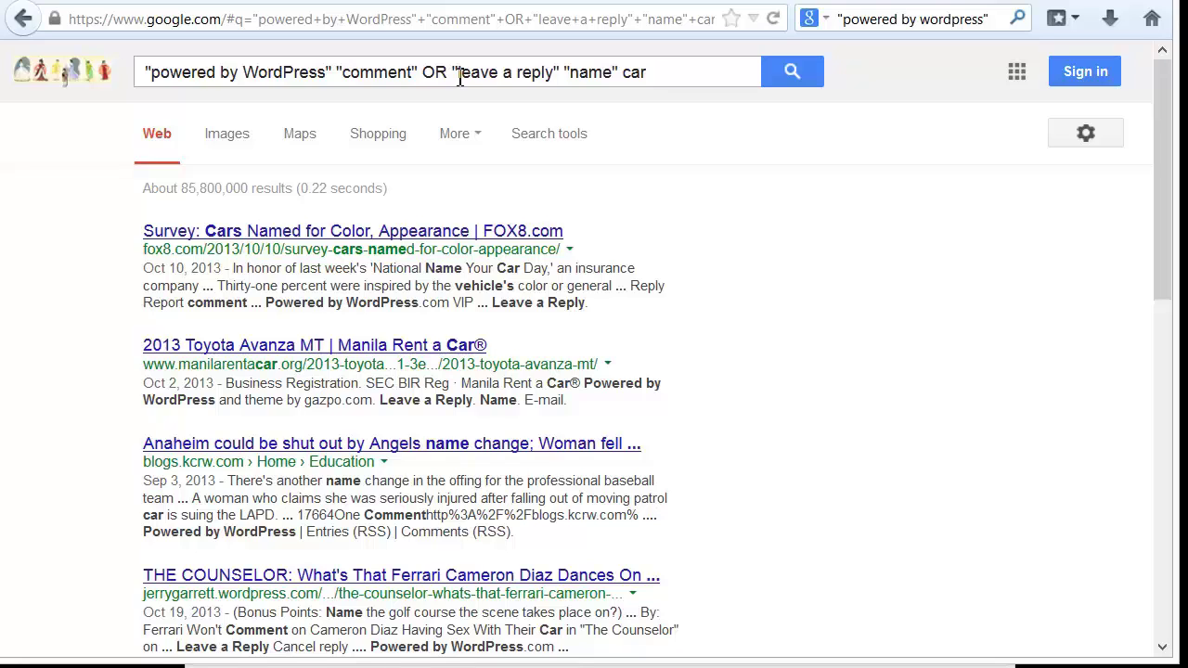
Search Google for "google search operators" and open the Google Guide result.
{"action": "left_click", "coordinate": [670, 71]}
{"action": "key", "text": "ctrl+a"}
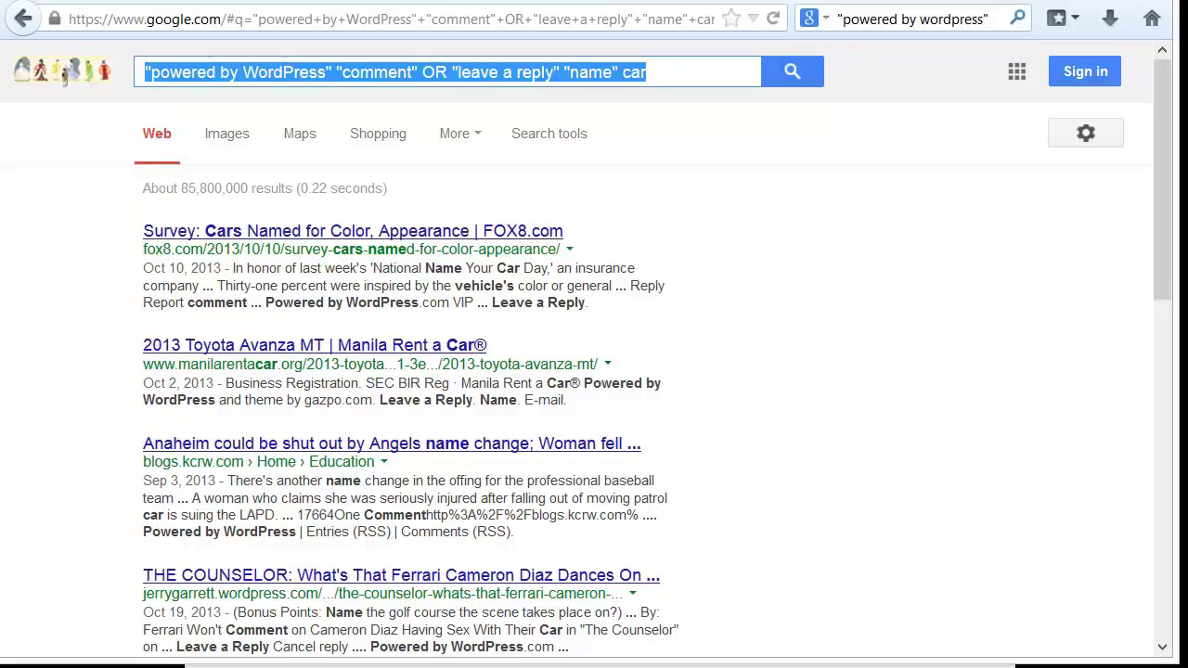
{"action": "type", "text": "go"}
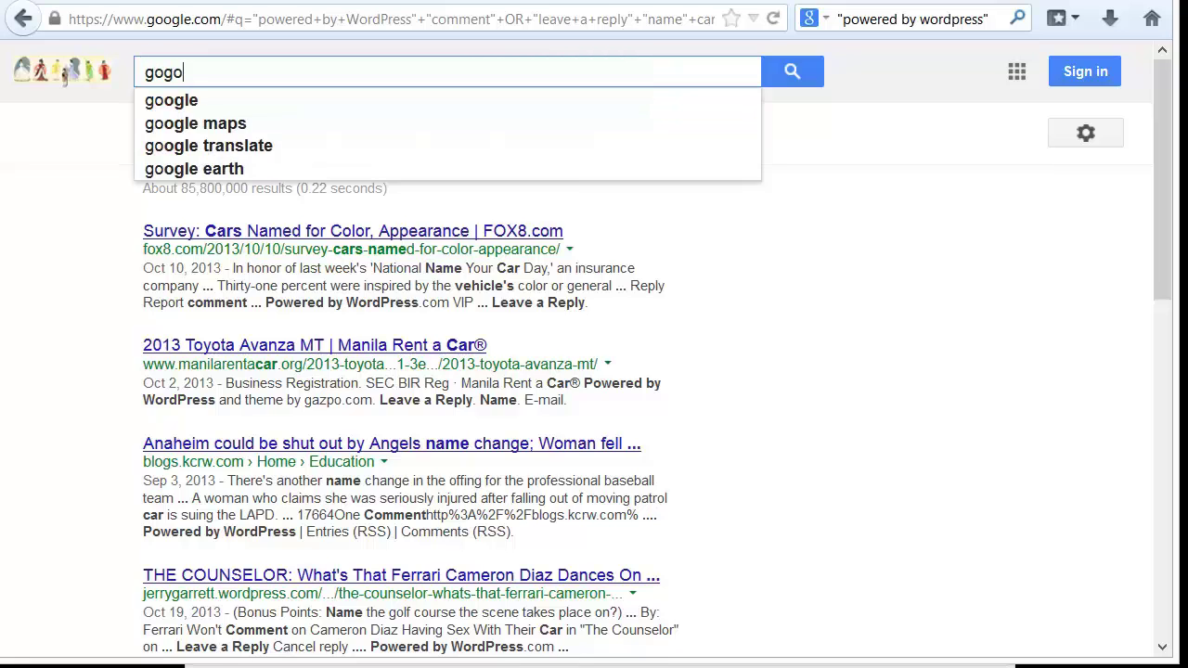
{"action": "type", "text": "ogle search operat"}
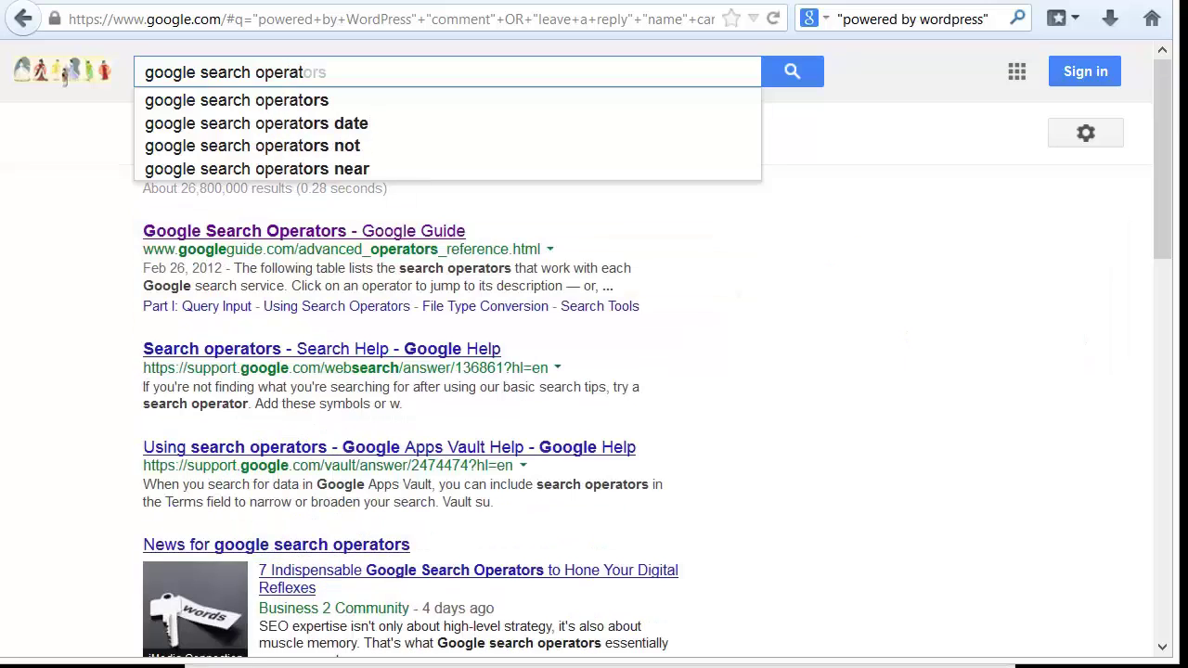
{"action": "type", "text": "ors"}
{"action": "key", "text": "Return"}
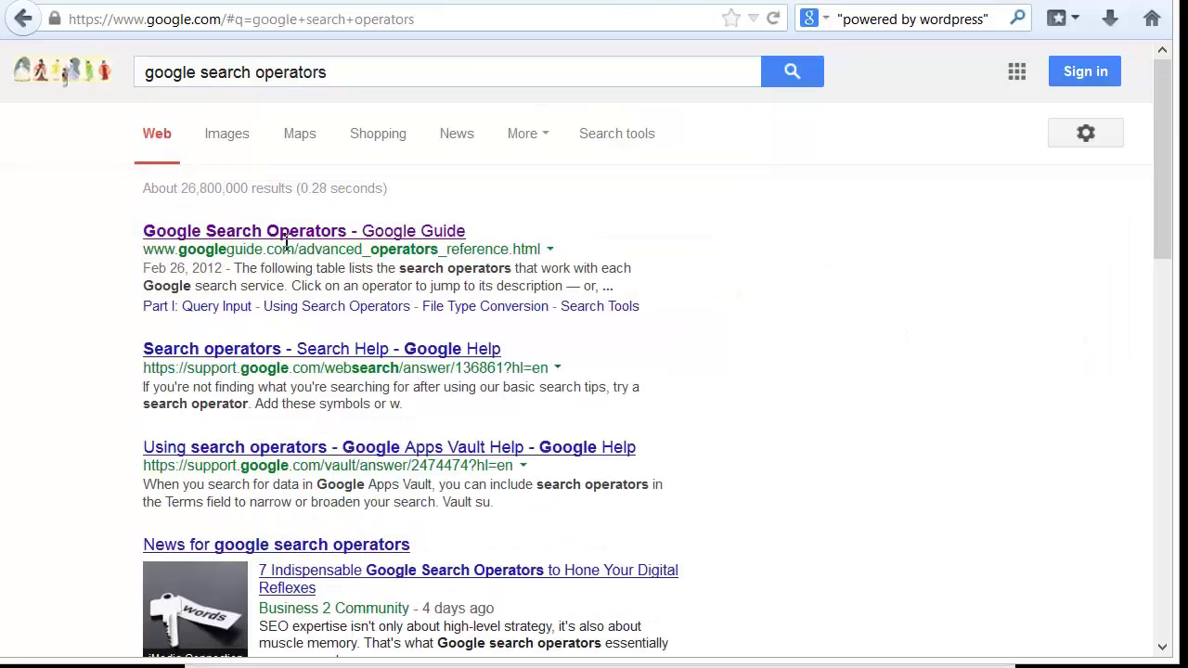
{"action": "left_click", "coordinate": [344, 232]}
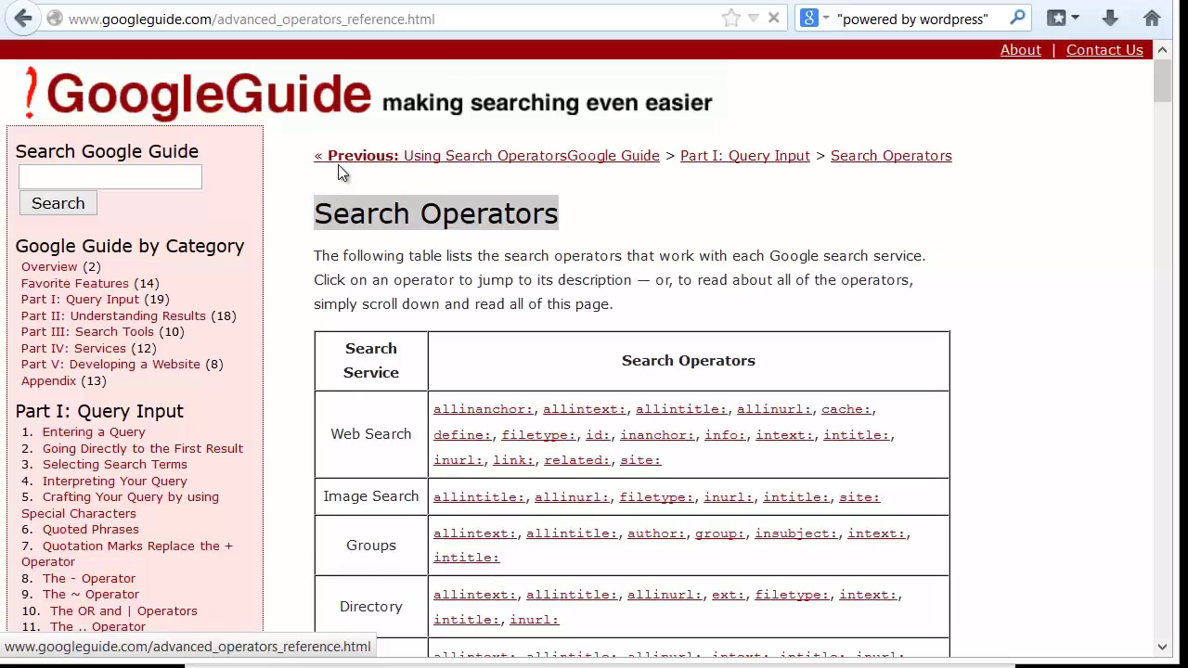
Examine the search operators table, the allintitle: reference section and the list of Query Input topics on the Google Guide page.
{"action": "scroll", "coordinate": [696, 260], "scroll_direction": "down", "scroll_amount": 3}
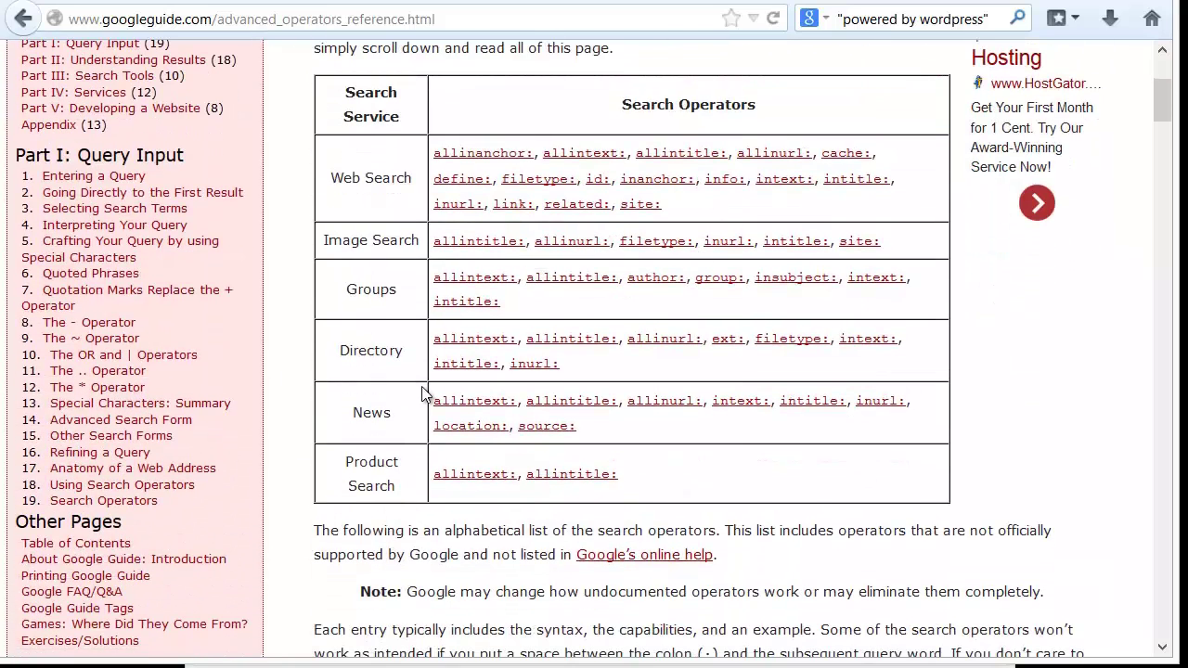
{"action": "left_click", "coordinate": [680, 153]}
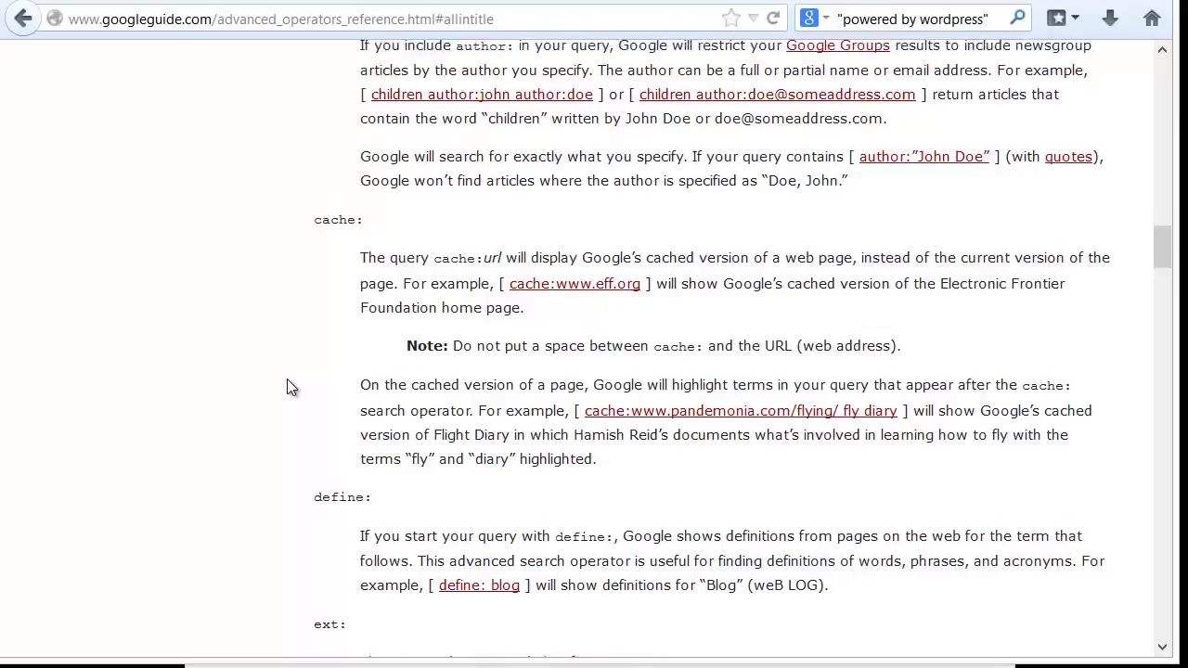
{"action": "scroll", "coordinate": [289, 382], "scroll_direction": "up", "scroll_amount": 5}
{"action": "scroll", "coordinate": [288, 385], "scroll_direction": "up", "scroll_amount": 10}
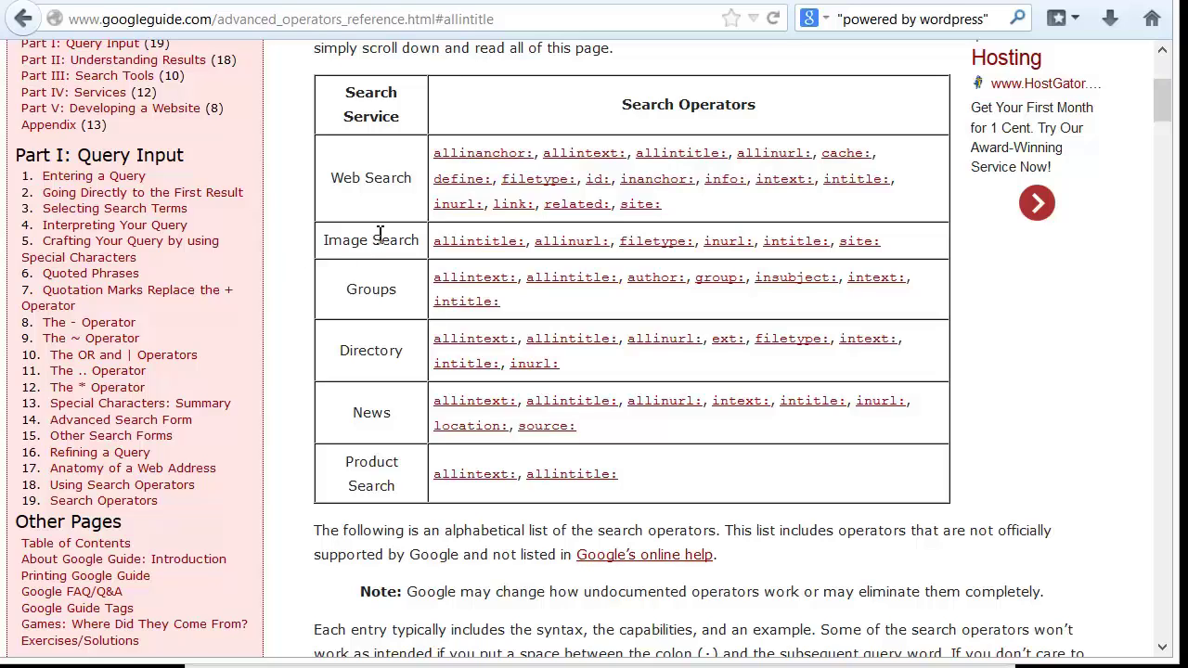
{"action": "scroll", "coordinate": [353, 243], "scroll_direction": "up", "scroll_amount": 5}
{"action": "scroll", "coordinate": [305, 265], "scroll_direction": "down", "scroll_amount": 2}
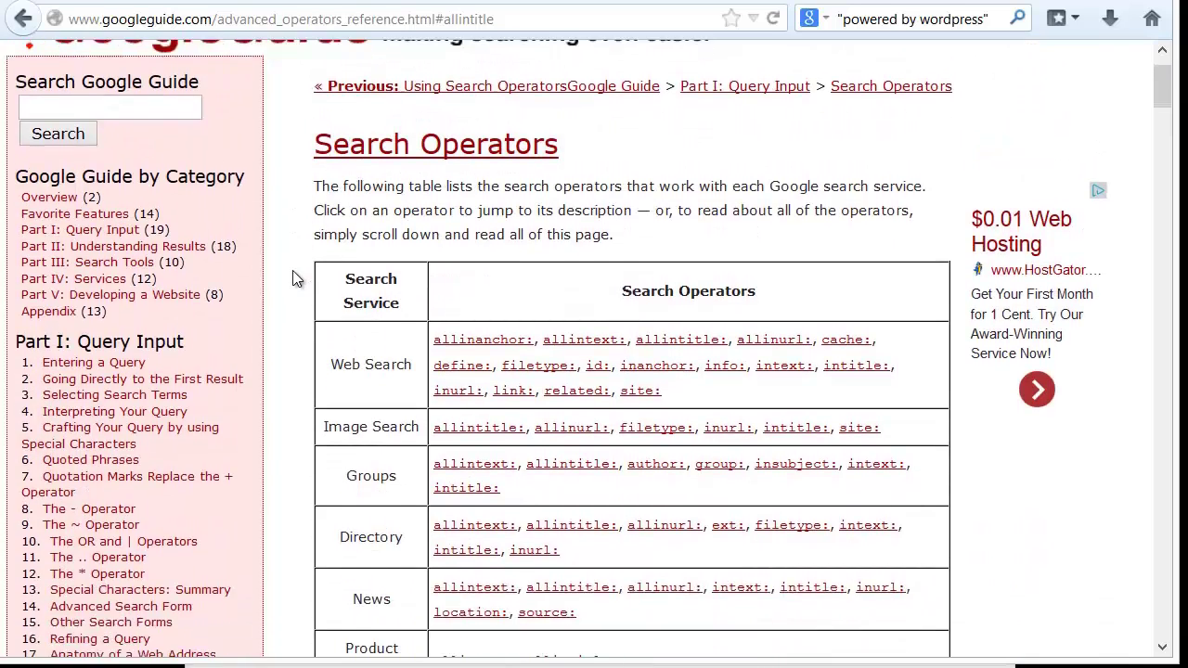
{"action": "scroll", "coordinate": [282, 279], "scroll_direction": "down", "scroll_amount": 3}
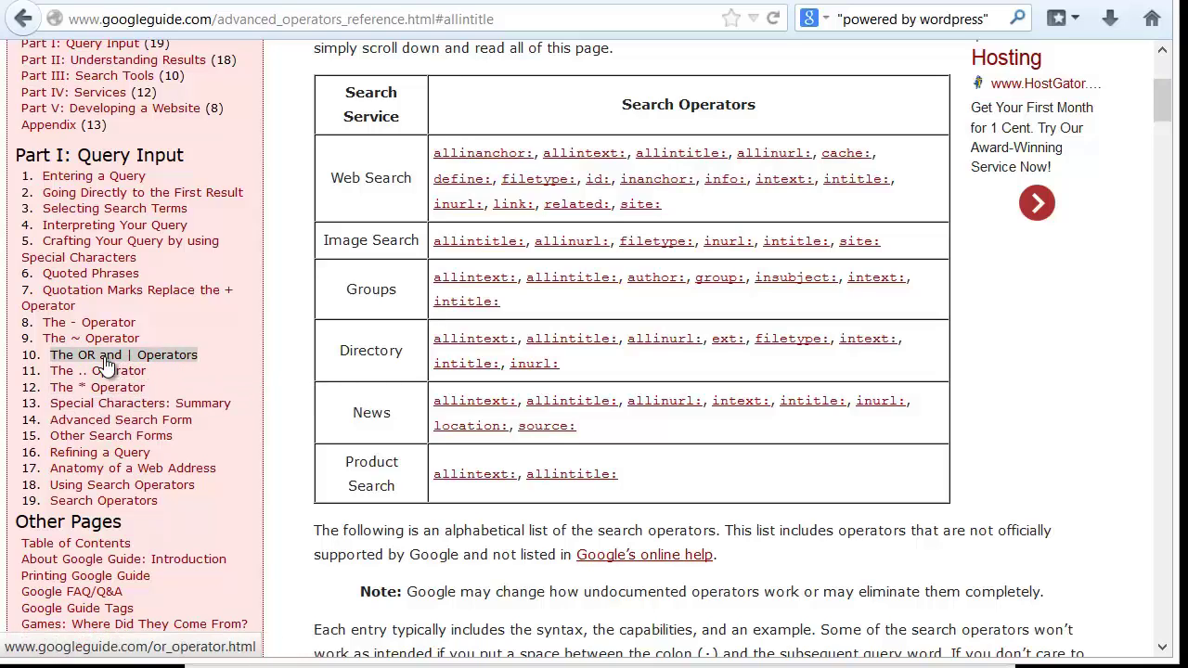
Go back to the Google search page and enter the quoted phrase "powered by wordpress" as the query.
{"action": "left_click", "coordinate": [22, 19]}
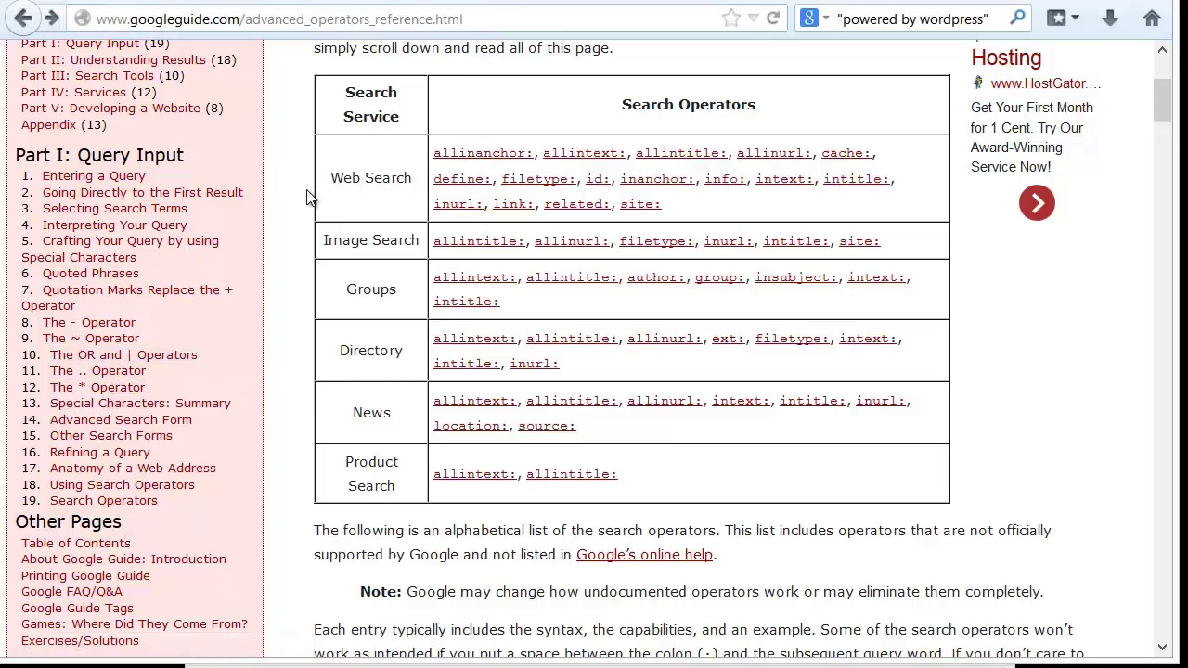
{"action": "left_click", "coordinate": [23, 18]}
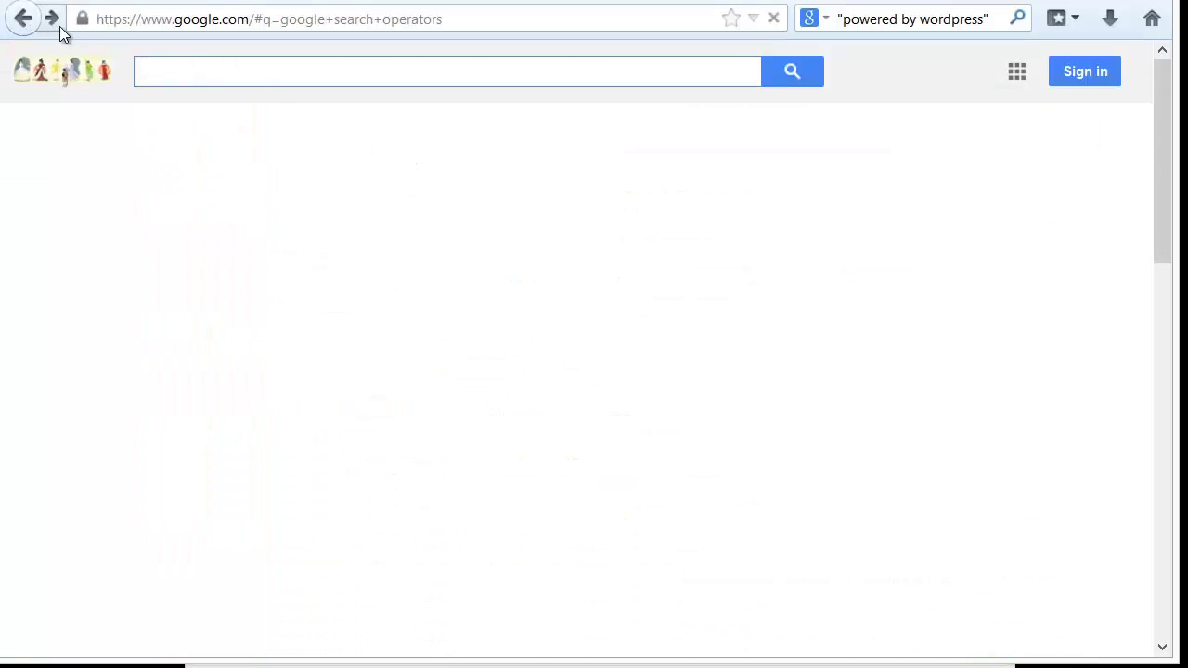
{"action": "left_click", "coordinate": [52, 22]}
{"action": "left_click", "coordinate": [22, 18]}
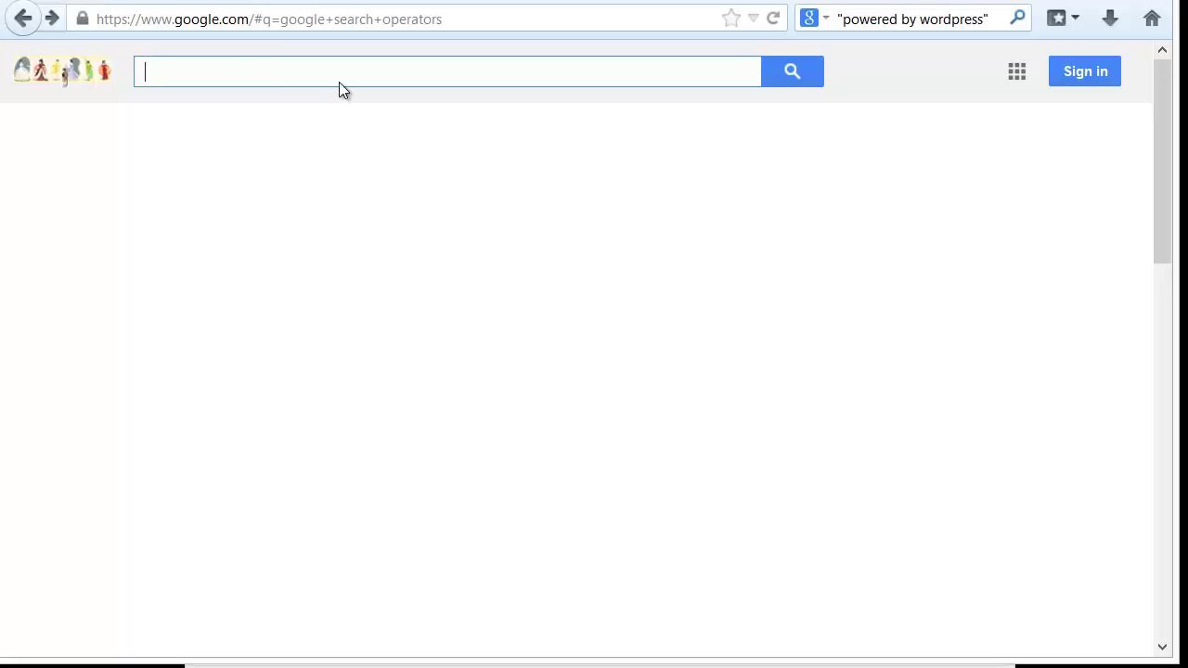
{"action": "type", "text": "\"powered"}
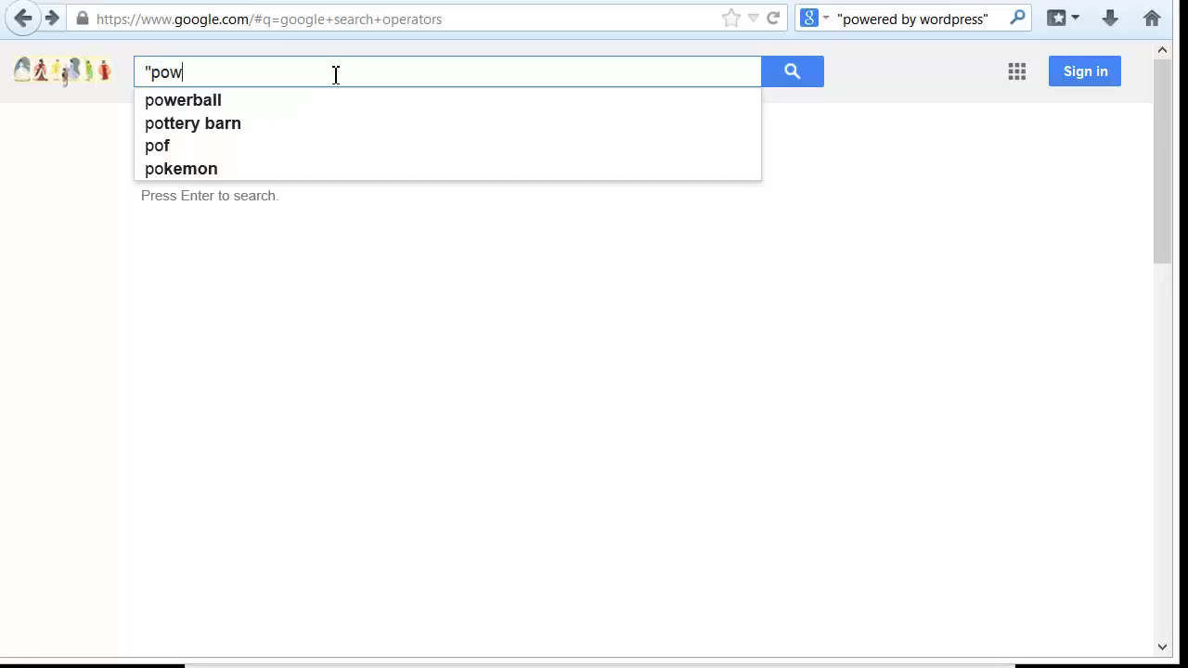
{"action": "type", "text": "y wordpree"}
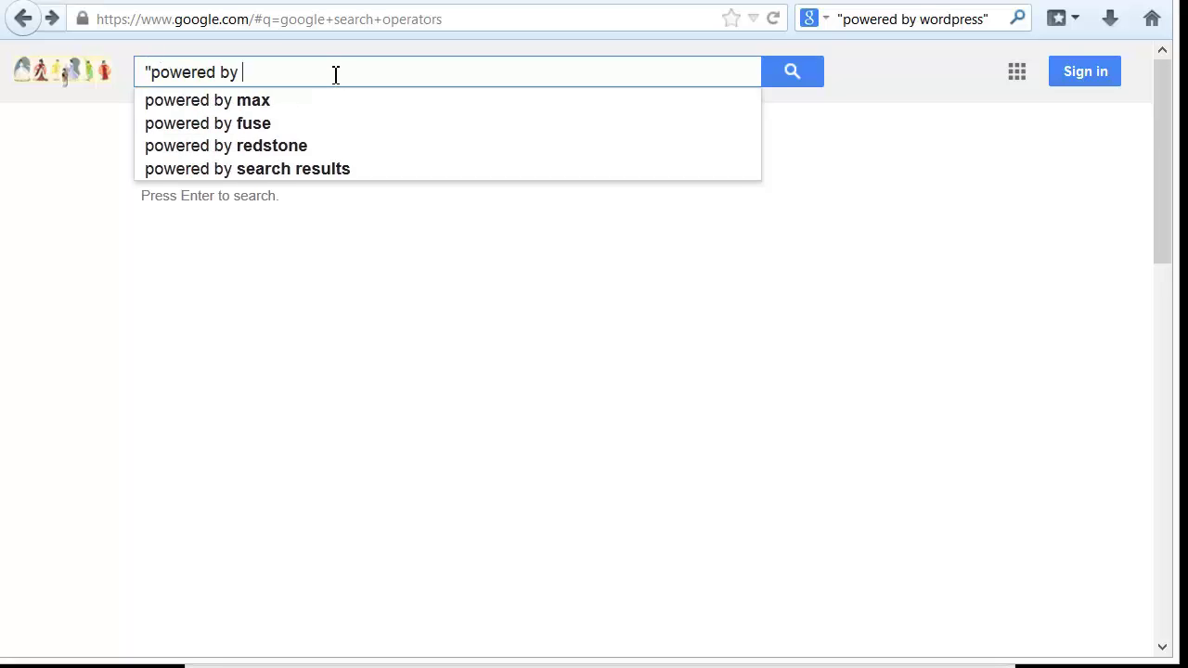
{"action": "key", "text": "BackSpace"}
{"action": "key", "text": "BackSpace"}
{"action": "type", "text": "ess\""}
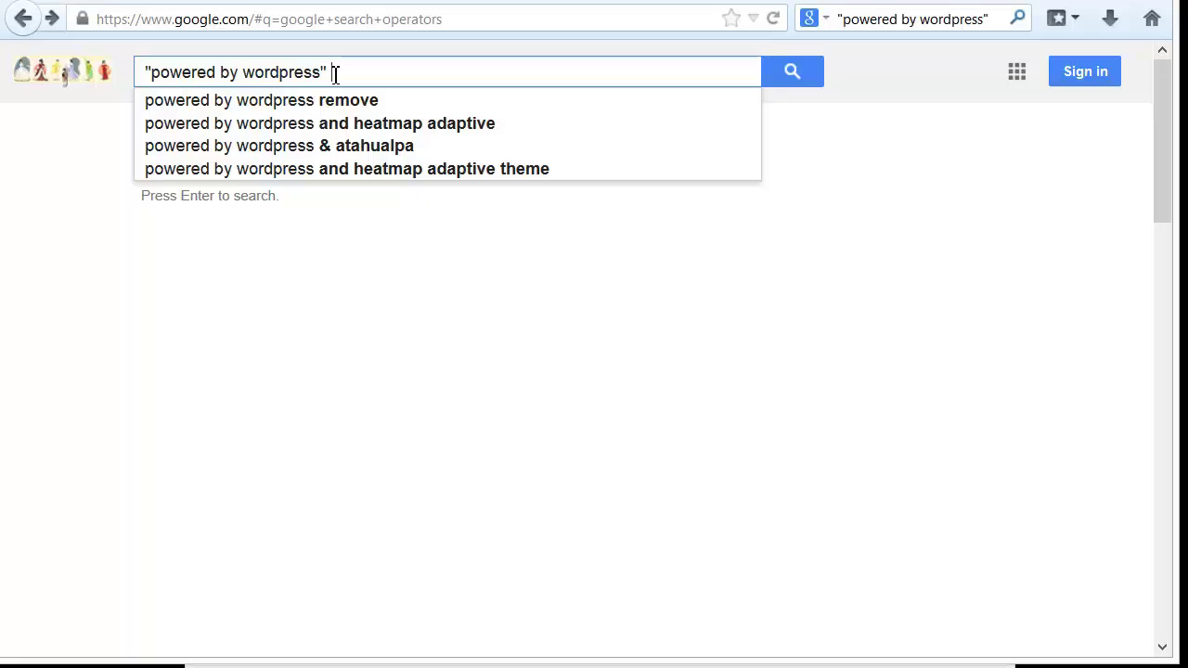
Extend the query with inurl:car OR inurl:chevy green and run the search.
{"action": "type", "text": " inurl:"}
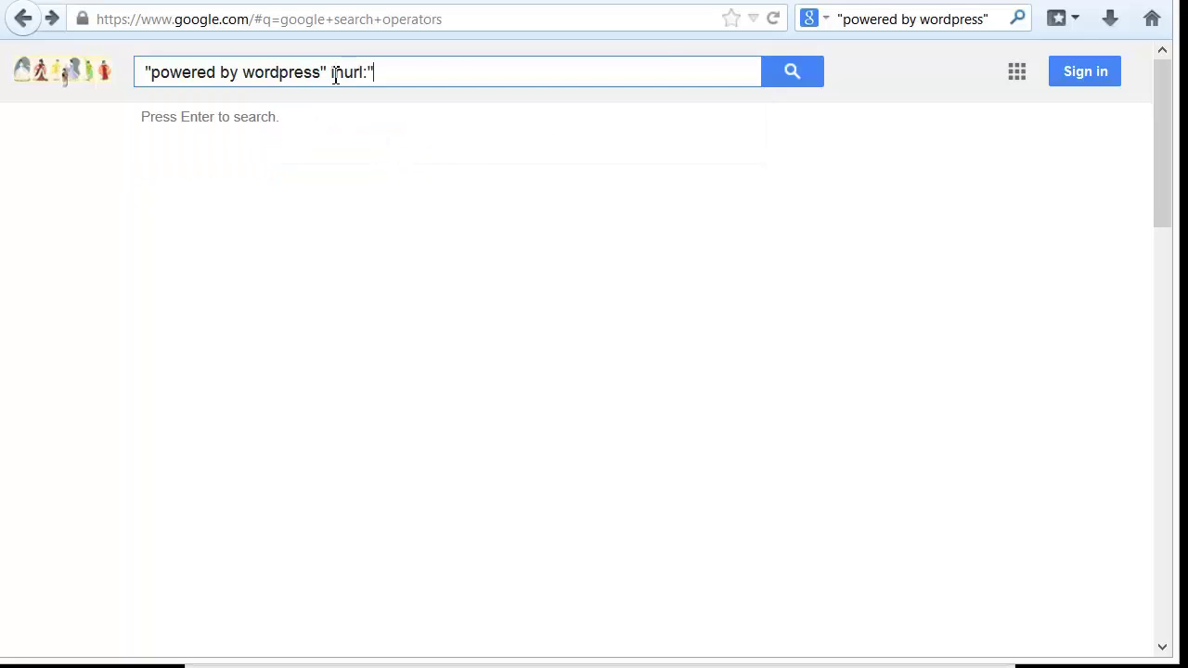
{"action": "type", "text": "car"}
{"action": "type", "text": " OR"}
{"action": "type", "text": " inru"}
{"action": "key", "text": "BackSpace"}
{"action": "key", "text": "BackSpace"}
{"action": "key", "text": "BackSpace"}
{"action": "type", "text": "u"}
{"action": "key", "text": "BackSpace"}
{"action": "type", "text": "nurl\""}
{"action": "key", "text": "BackSpace"}
{"action": "type", "text": ":"}
{"action": "type", "text": "g"}
{"action": "key", "text": "BackSpace"}
{"action": "type", "text": "chevy"}
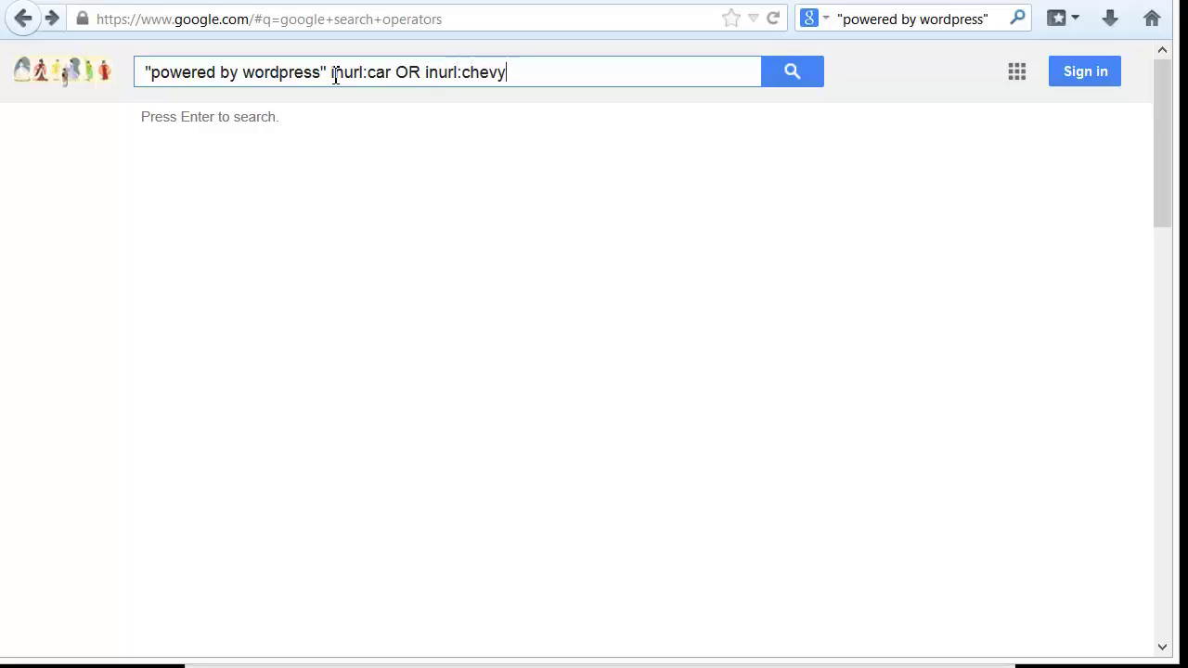
{"action": "type", "text": " green"}
{"action": "key", "text": "Return"}
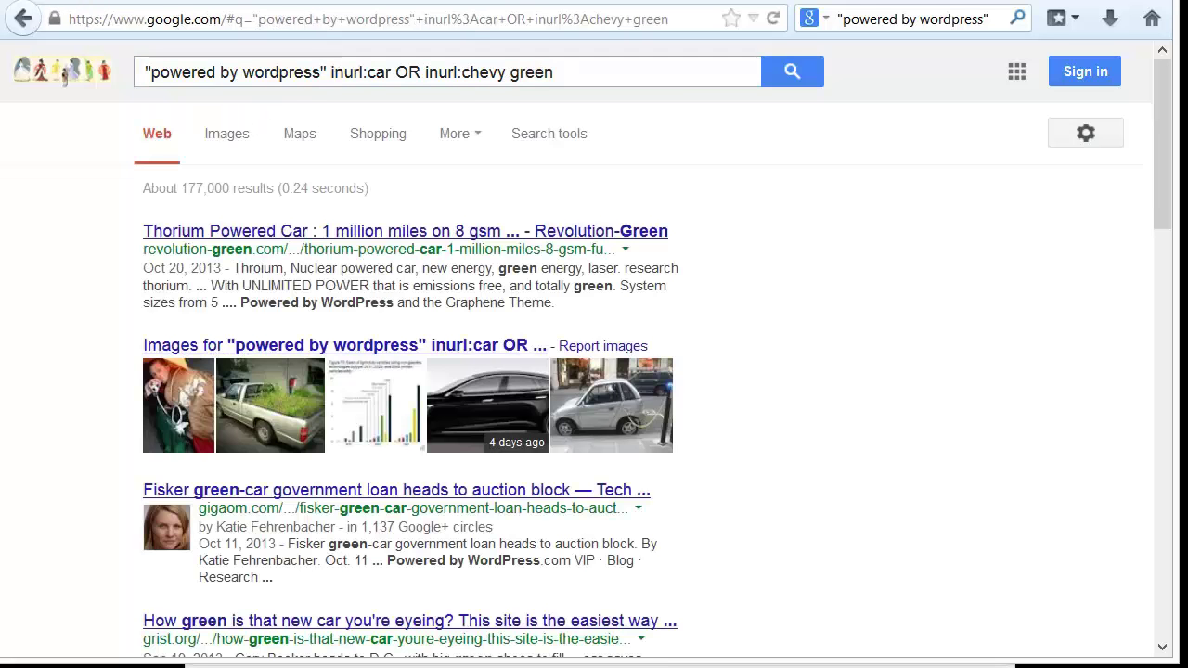
Look through the results for the operator query and highlight the first inurl operator in the search box.
{"action": "scroll", "coordinate": [61, 300], "scroll_direction": "down", "scroll_amount": 5}
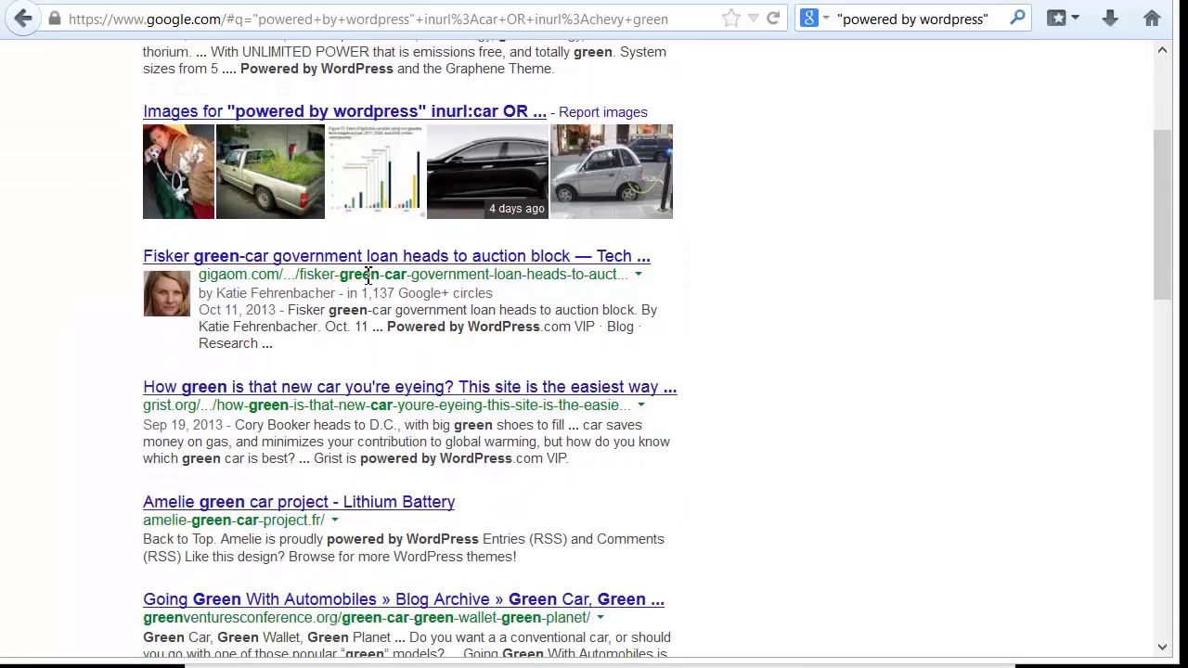
{"action": "scroll", "coordinate": [385, 281], "scroll_direction": "up", "scroll_amount": 5}
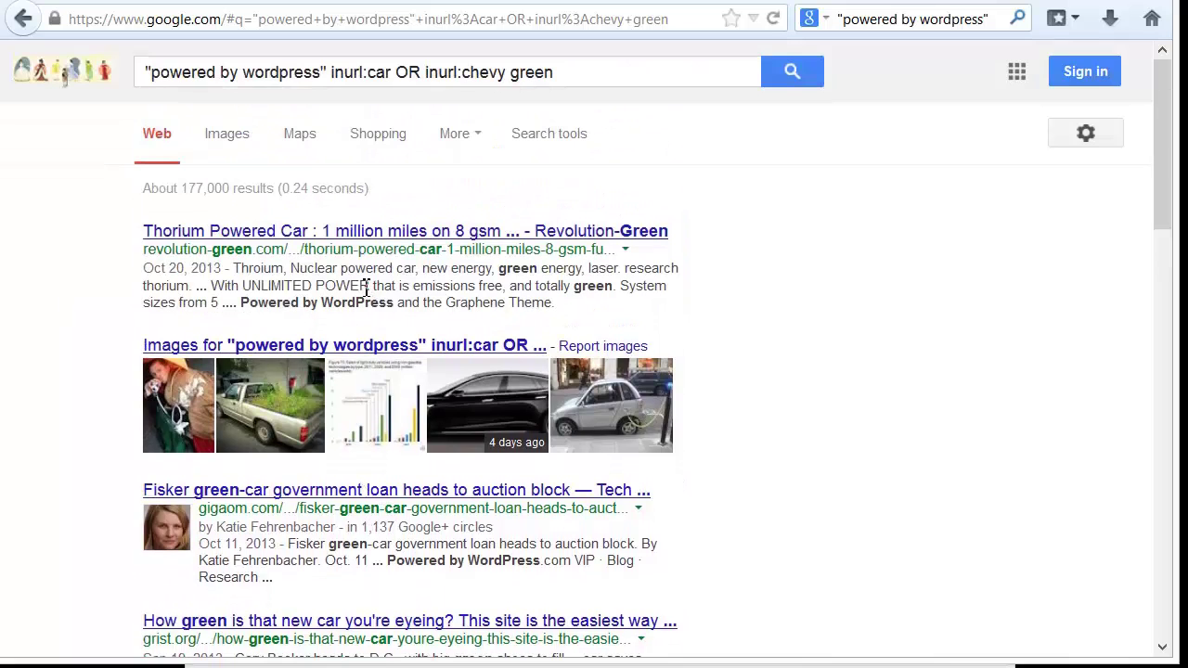
{"action": "scroll", "coordinate": [432, 132], "scroll_direction": "down", "scroll_amount": 15}
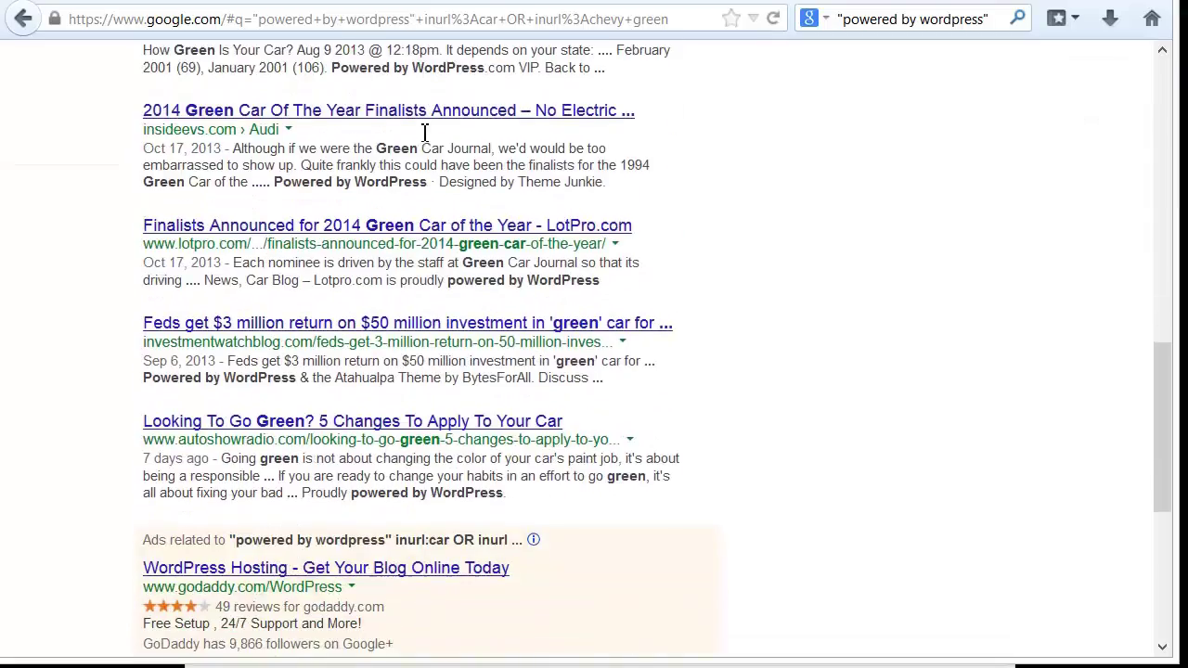
{"action": "scroll", "coordinate": [710, 249], "scroll_direction": "up", "scroll_amount": 15}
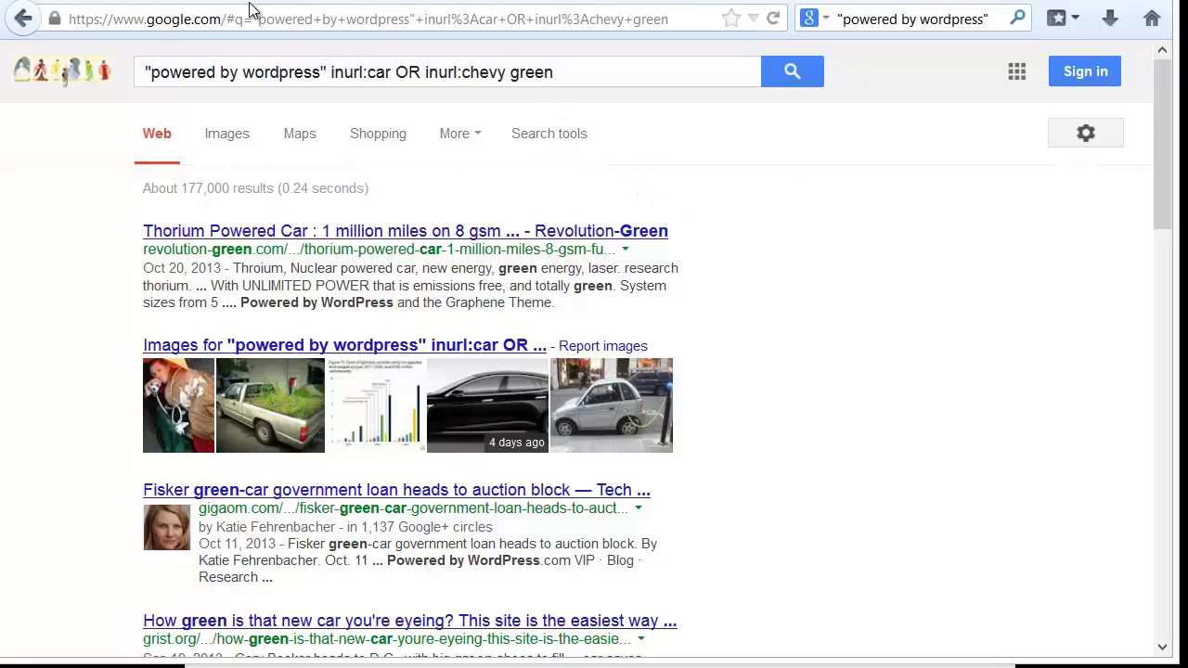
{"action": "left_click", "coordinate": [403, 75]}
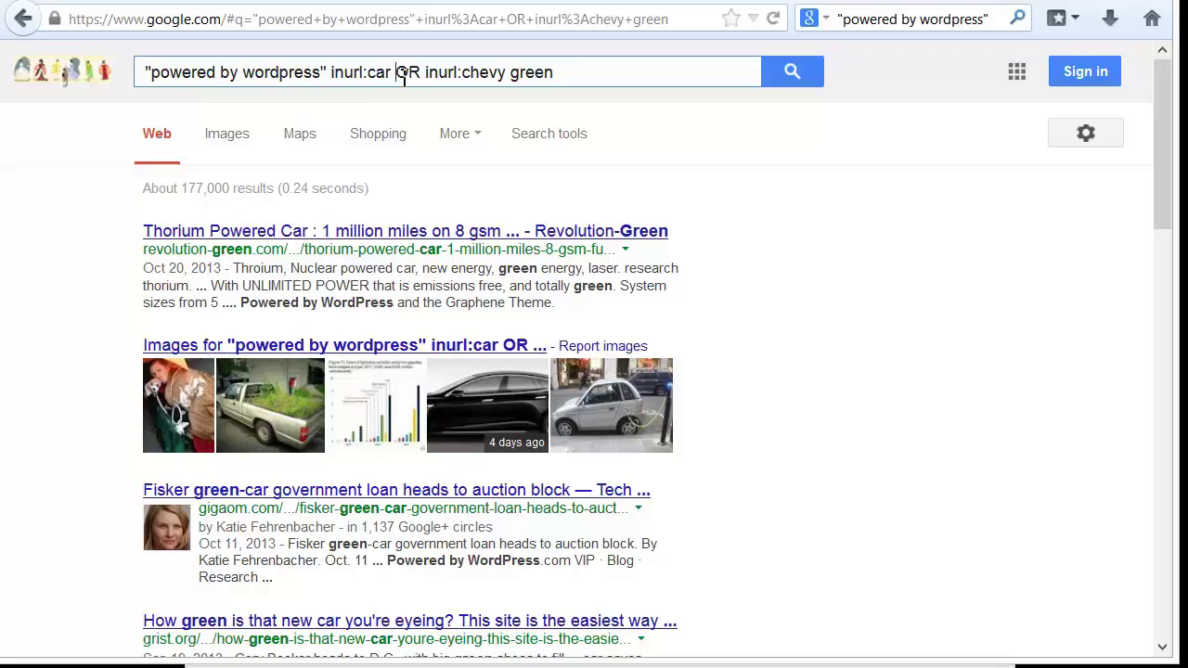
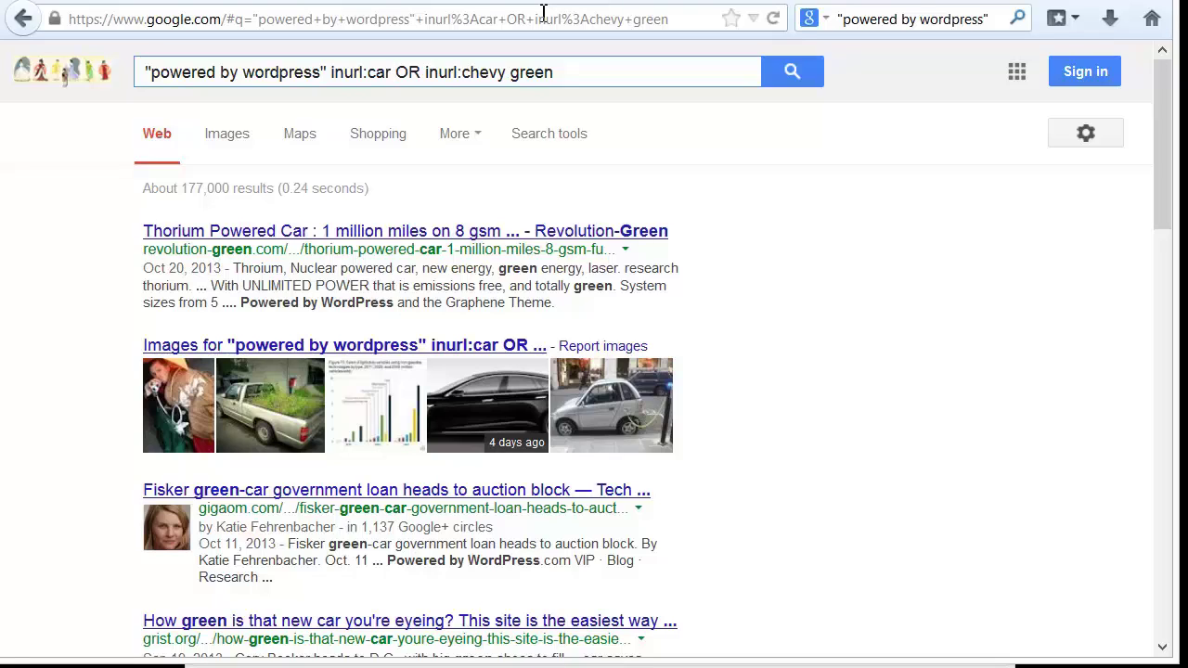
{"action": "left_click_drag", "start_coordinate": [332, 71], "coordinate": [368, 72]}
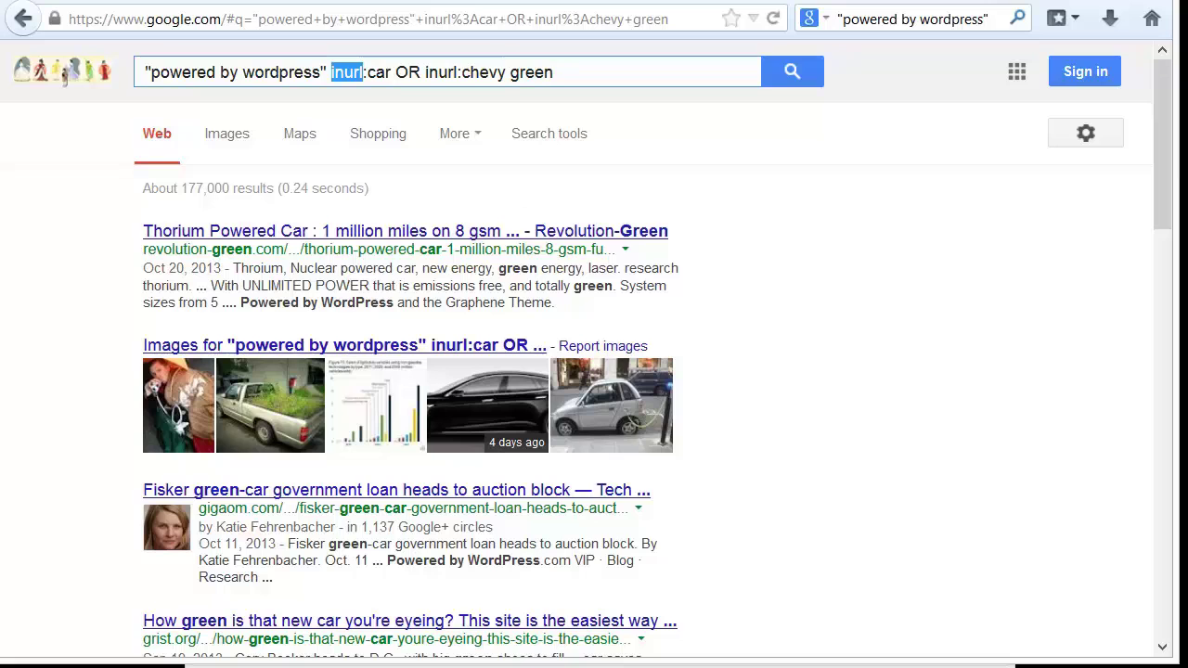
Switch to ScrapeBox and start harvesting URLs for the keyword car with Platforms footprints, agreeing to run without proxies.
{"action": "key", "text": "alt+Tab"}
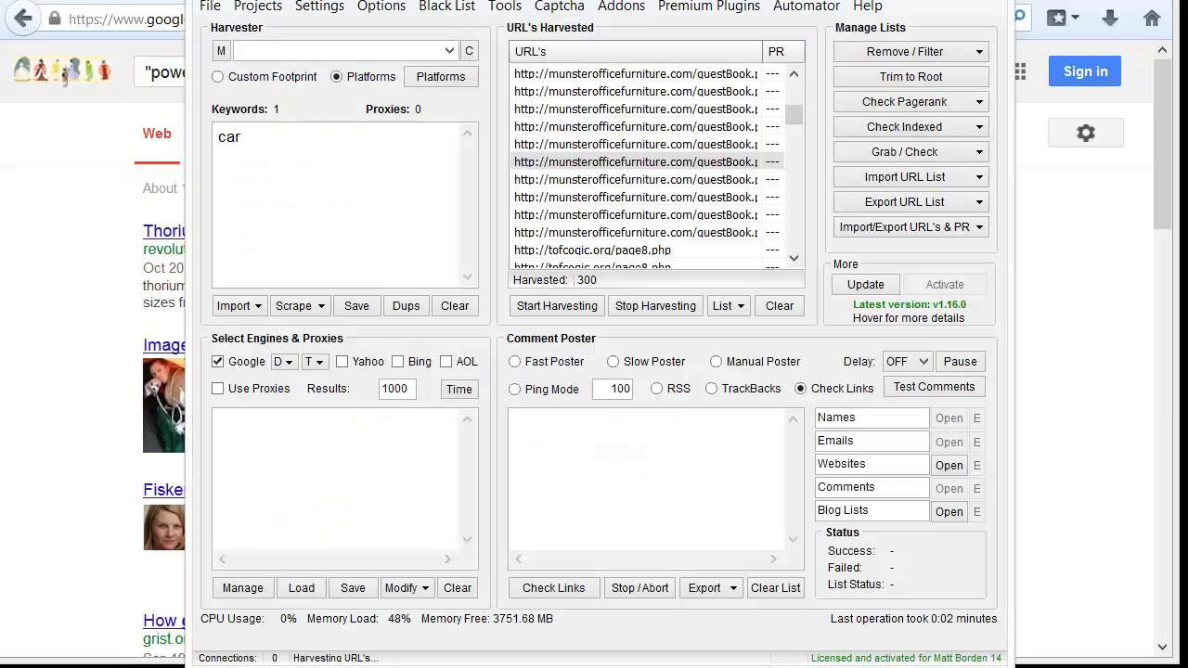
{"action": "left_click", "coordinate": [549, 306]}
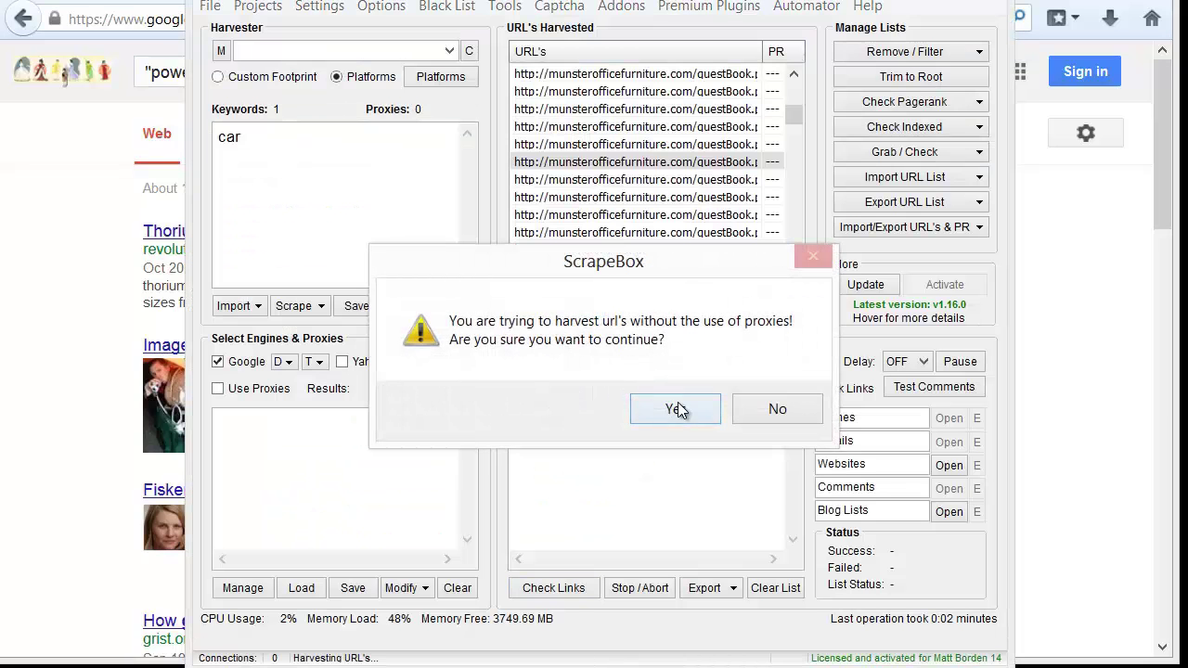
{"action": "left_click", "coordinate": [677, 404]}
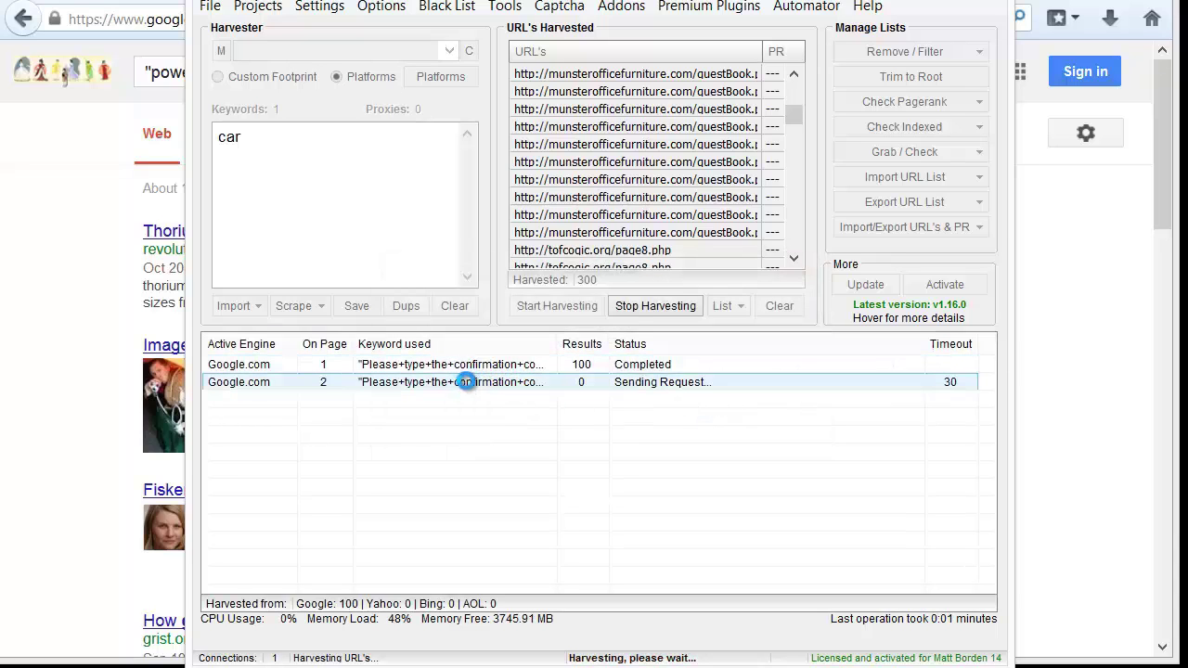
Stop the running harvest for the keyword car, close its statistics summary and check the available harvester settings.
{"action": "left_click", "coordinate": [652, 307]}
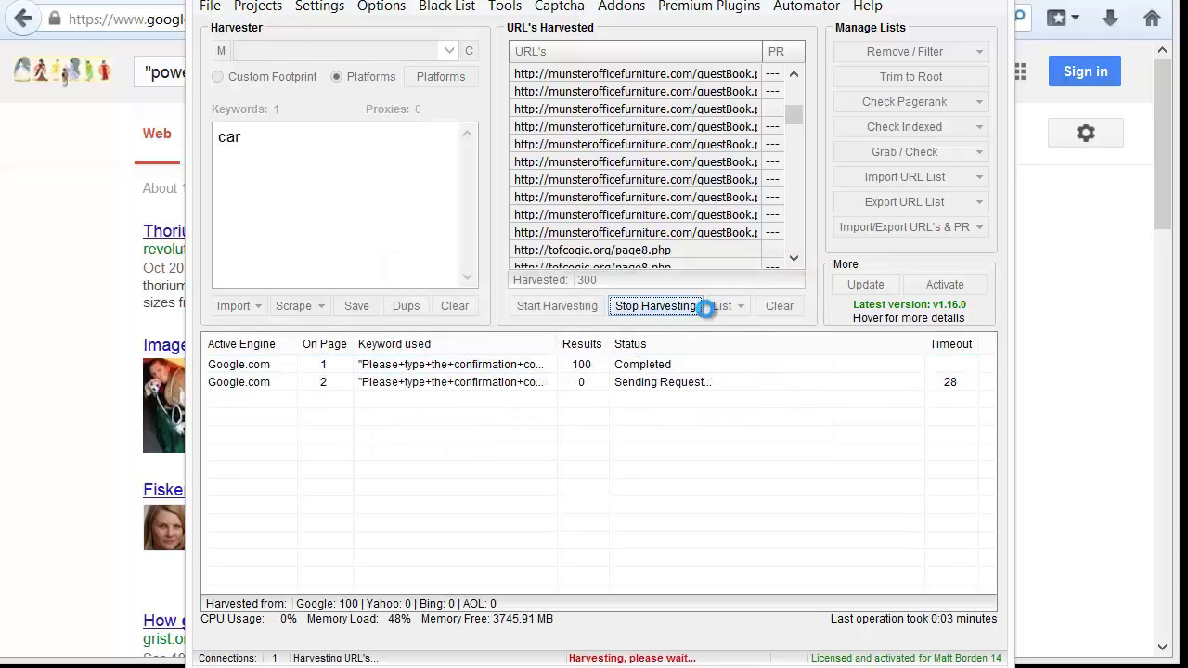
{"action": "left_click", "coordinate": [838, 511]}
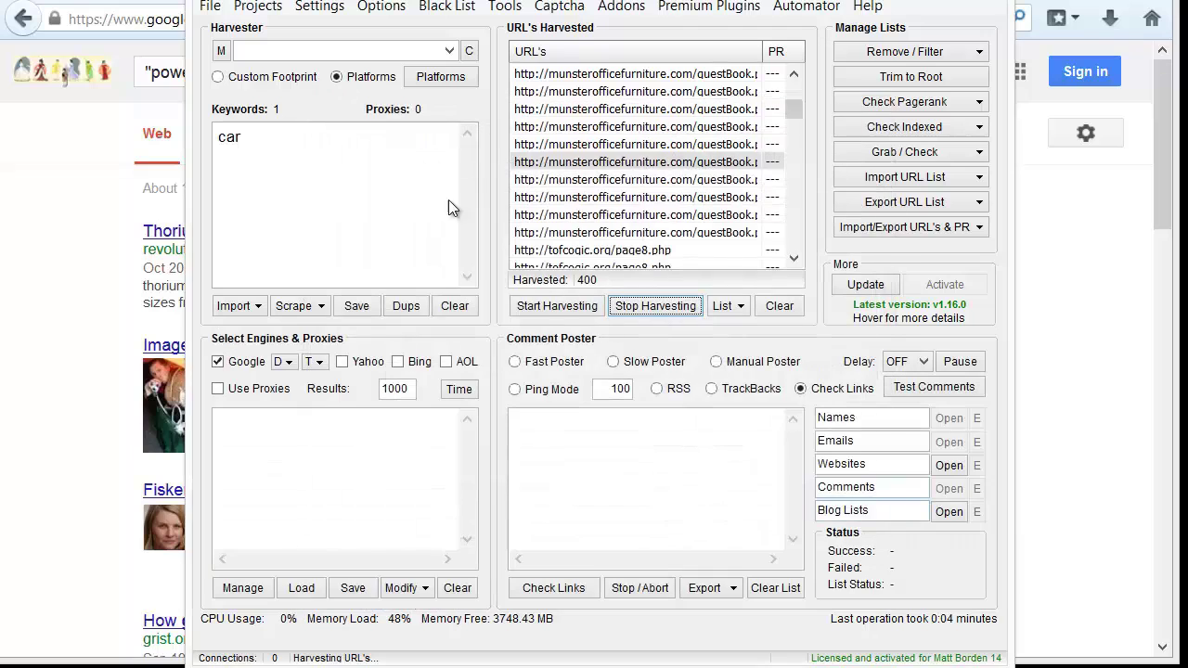
{"action": "left_click", "coordinate": [303, 7]}
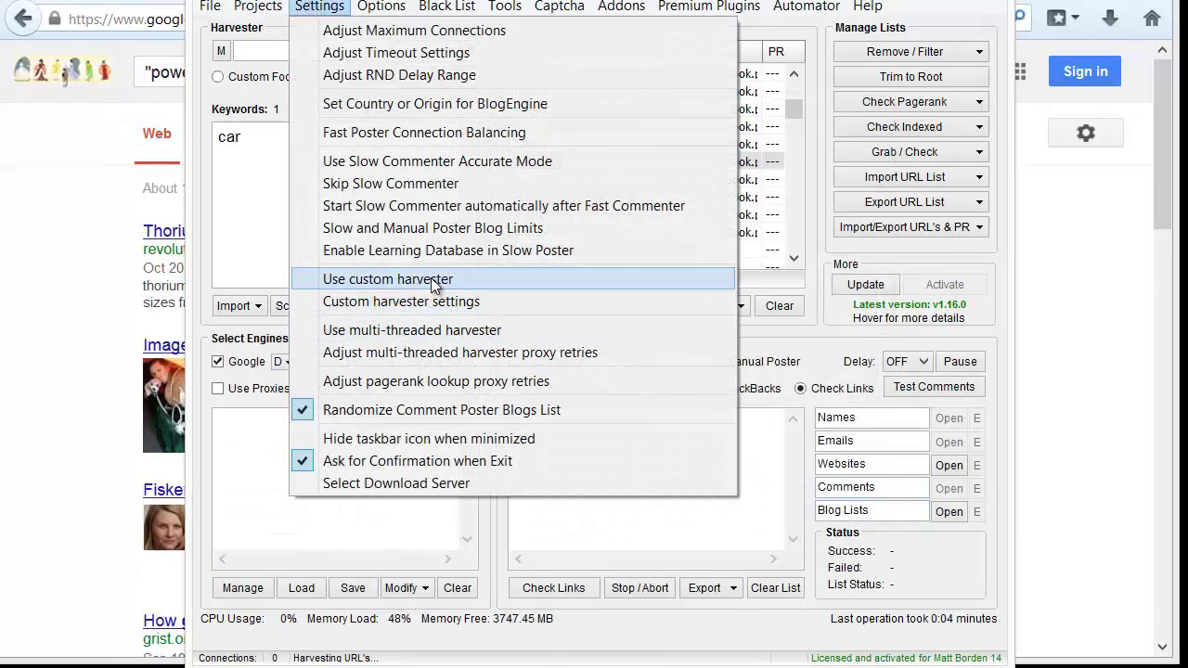
{"action": "left_click", "coordinate": [672, 205]}
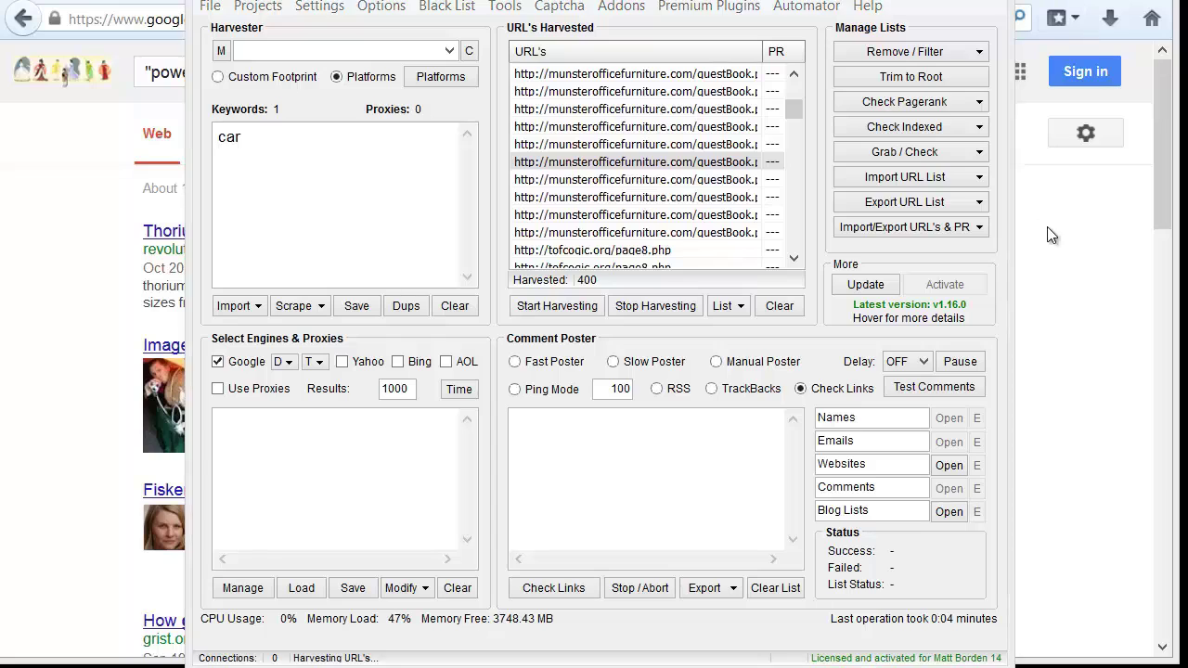
Switch to the browser and copy the whole Google query "powered by wordpress" inurl:car OR inurl:chevy green.
{"action": "left_click", "coordinate": [1048, 268]}
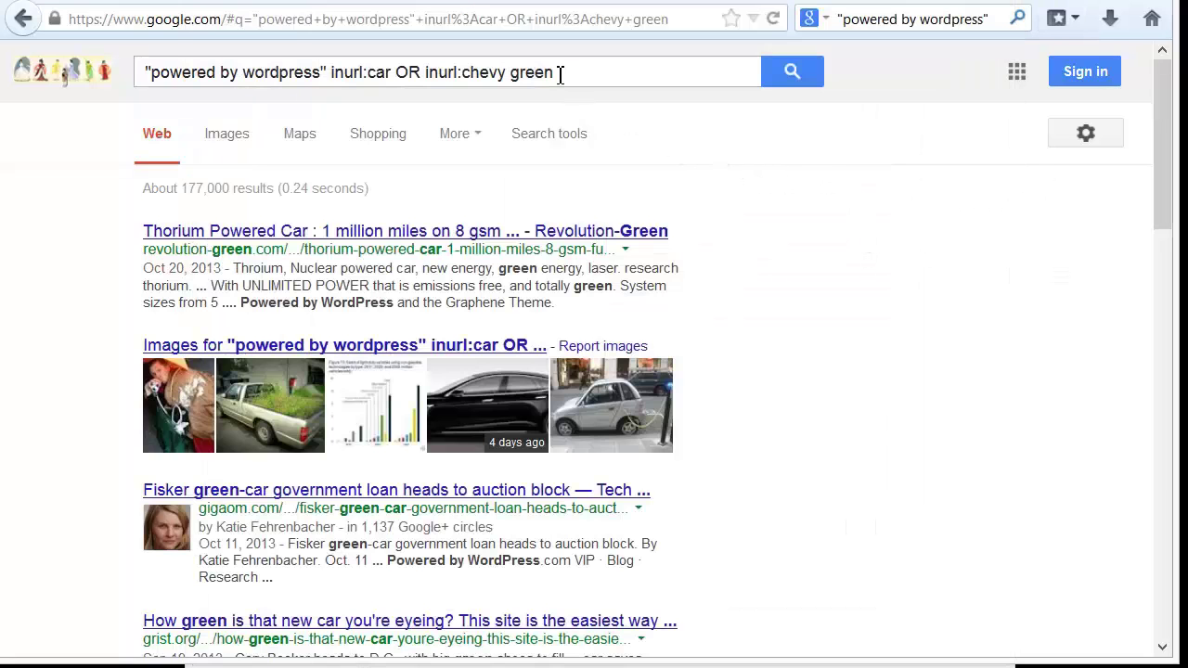
{"action": "left_click_drag", "start_coordinate": [557, 74], "coordinate": [9, 73]}
{"action": "right_click", "coordinate": [232, 78]}
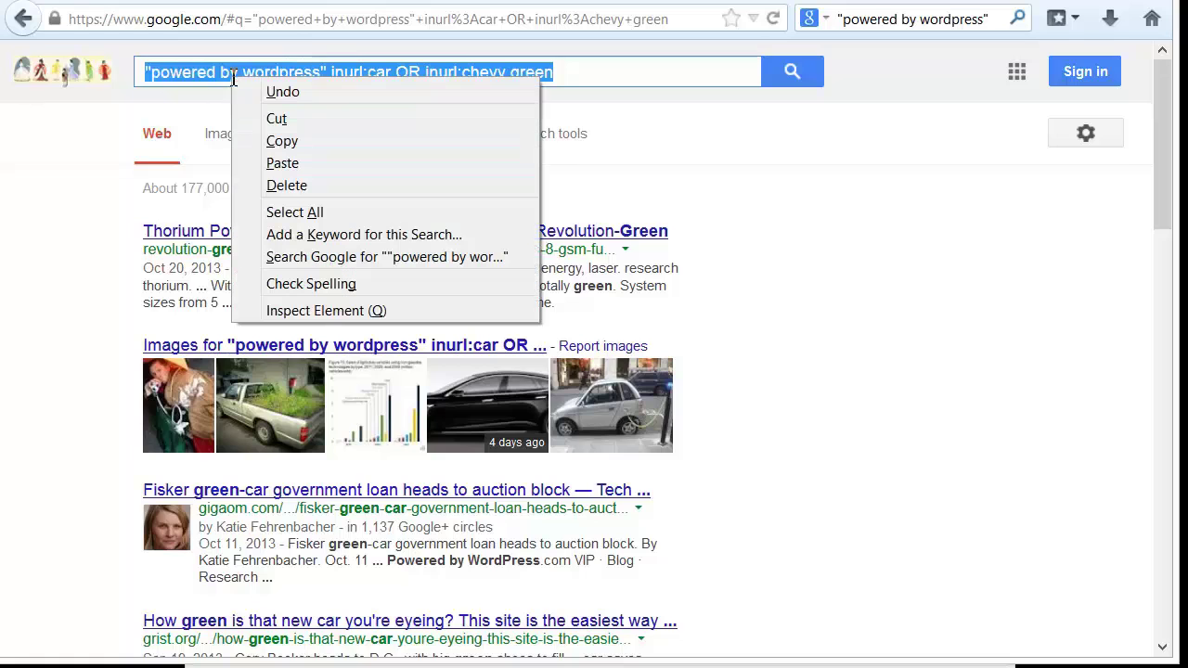
{"action": "left_click", "coordinate": [267, 141]}
Switch to ScrapeBox, clear the harvested URLs and replace the keyword car with the copied Google query.
{"action": "key", "text": "alt+Tab"}
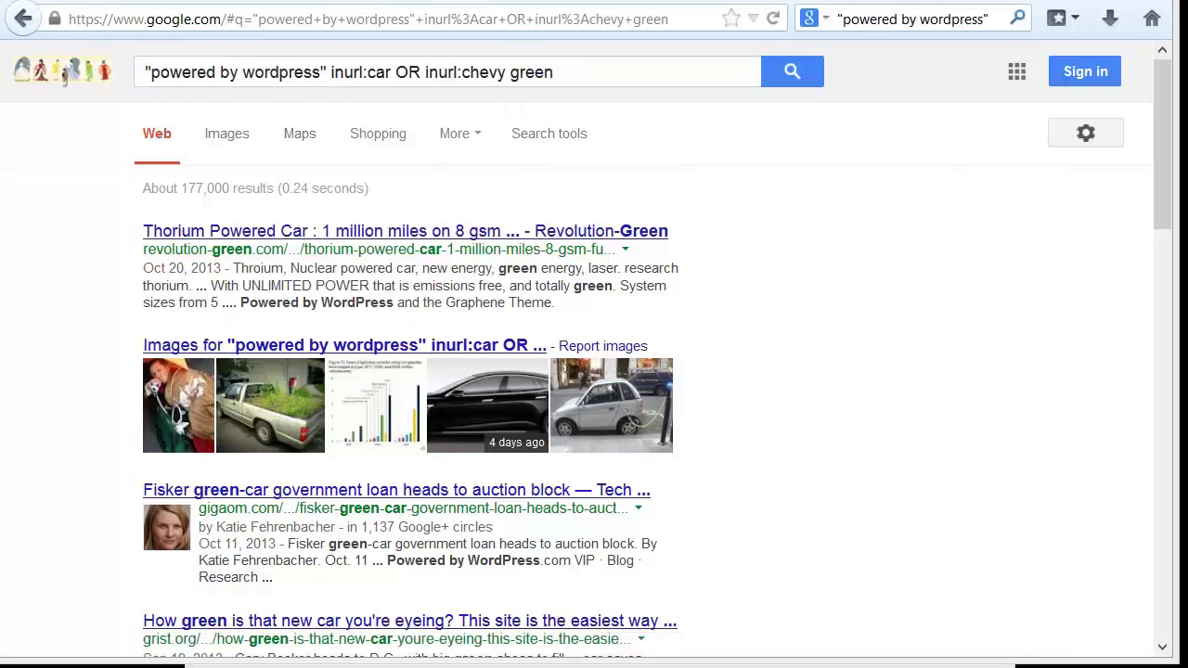
{"action": "left_click", "coordinate": [779, 305]}
{"action": "left_click", "coordinate": [648, 403]}
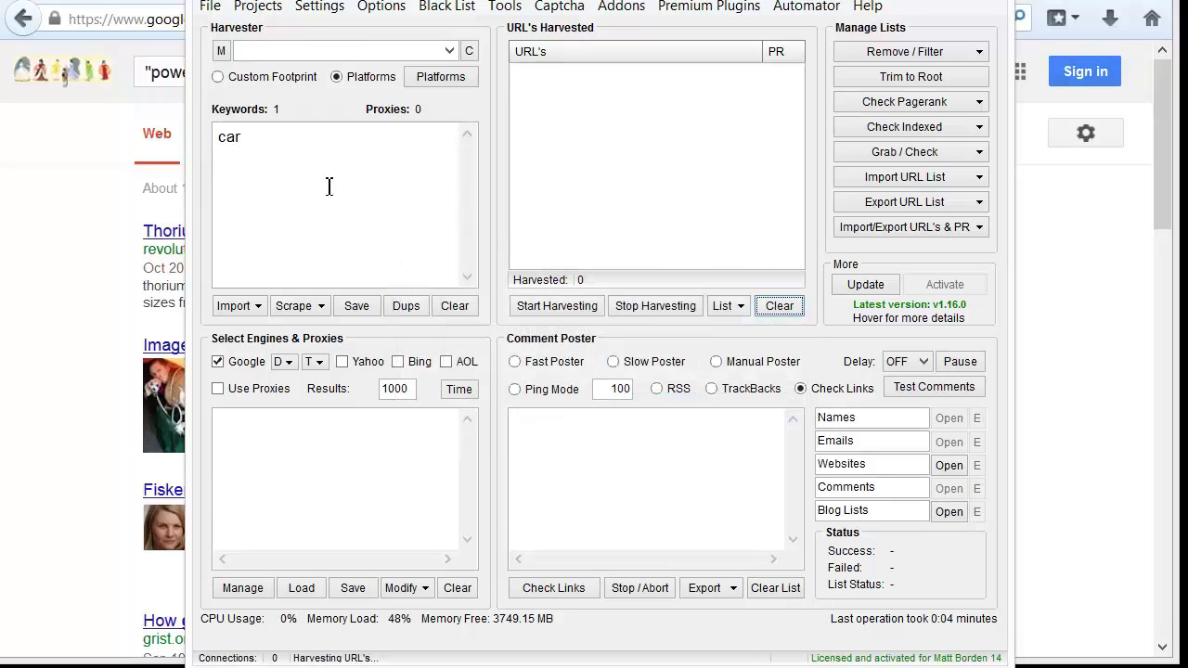
{"action": "left_click_drag", "start_coordinate": [326, 185], "coordinate": [173, 125]}
{"action": "key", "text": "ctrl+v"}
Harvest URLs for the query with Custom Footprint and no proxies, stopping the run and closing its statistics summary.
{"action": "left_click", "coordinate": [217, 76]}
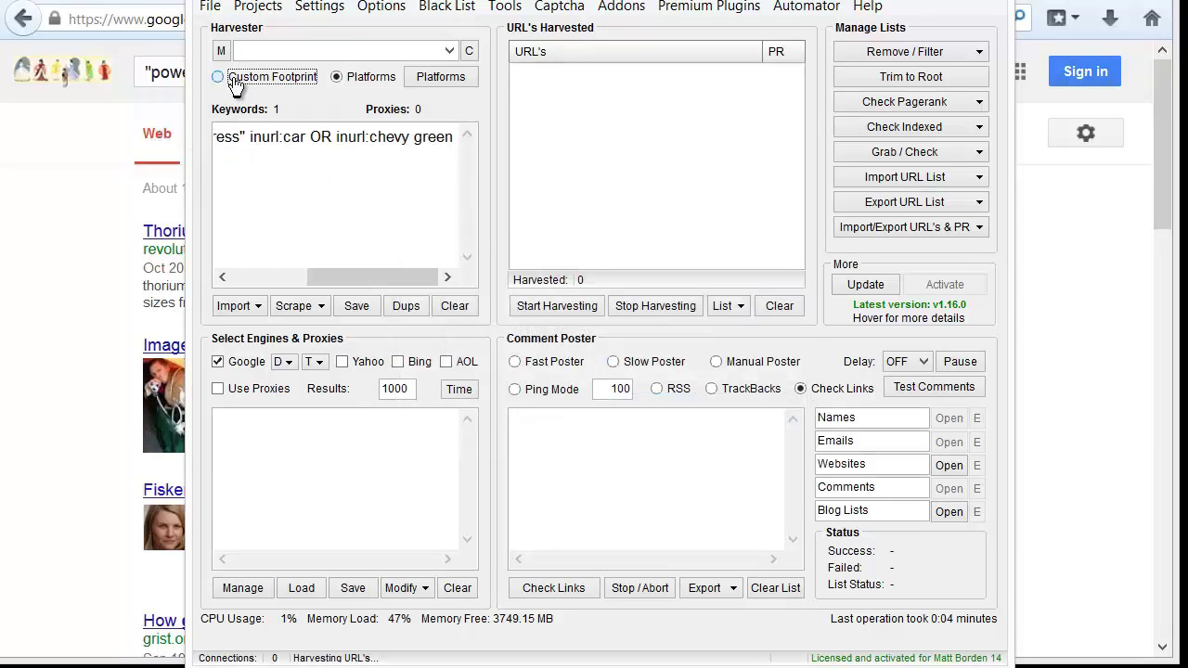
{"action": "left_click", "coordinate": [577, 311]}
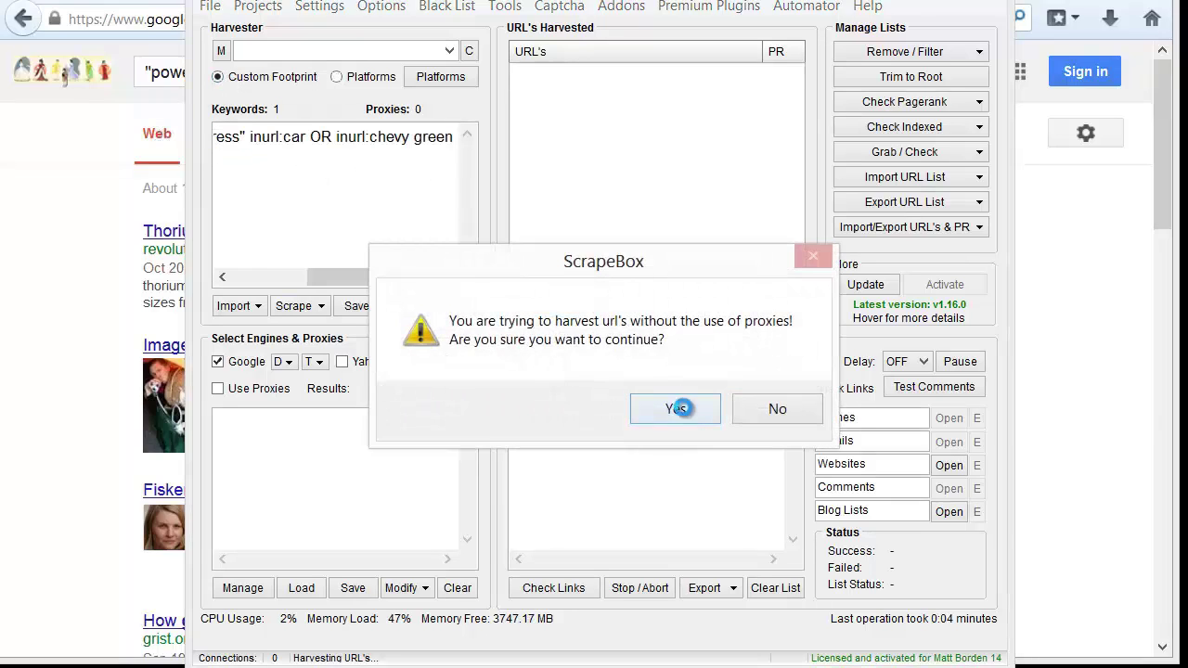
{"action": "left_click", "coordinate": [677, 405]}
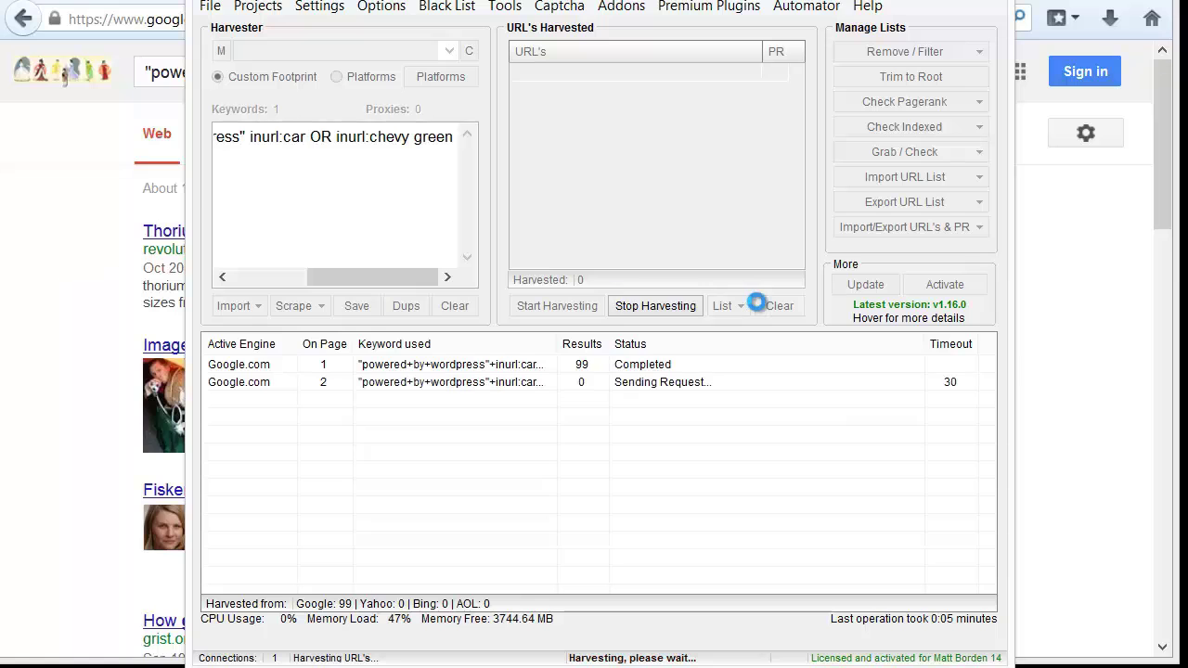
{"action": "left_click", "coordinate": [664, 311]}
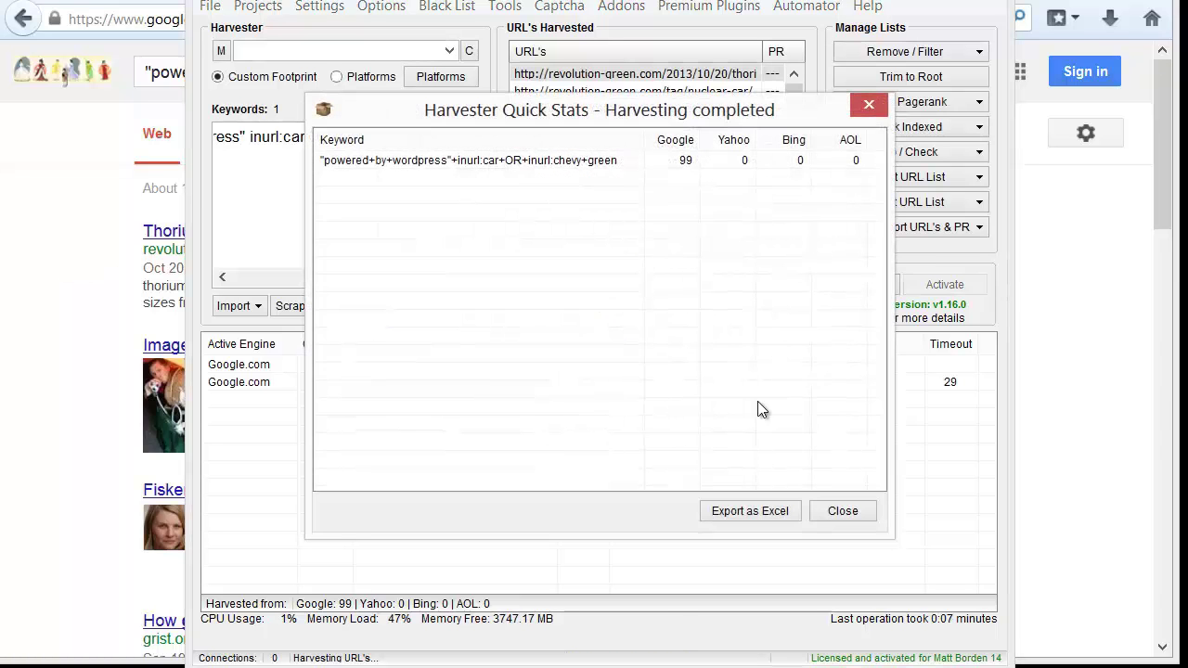
{"action": "left_click", "coordinate": [865, 512]}
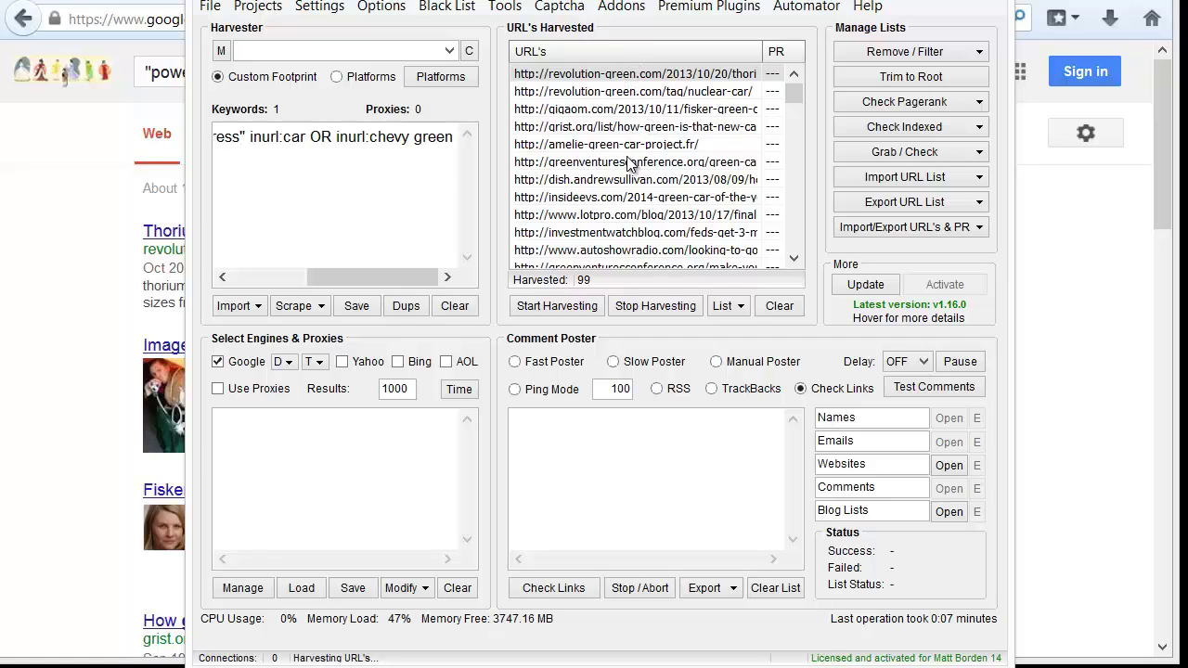
Switch to the browser and copy the label text Your Name from the comment form on gashousecarwash.com.
{"action": "left_click", "coordinate": [56, 238]}
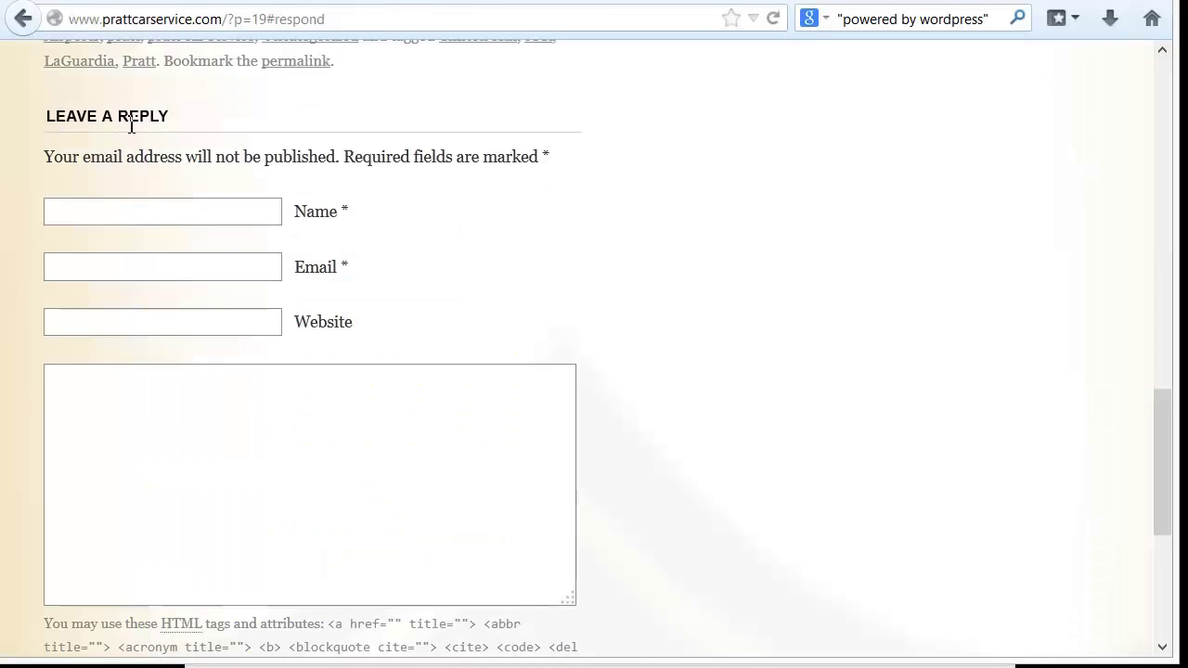
{"action": "left_click", "coordinate": [131, 121]}
{"action": "left_click", "coordinate": [429, 3]}
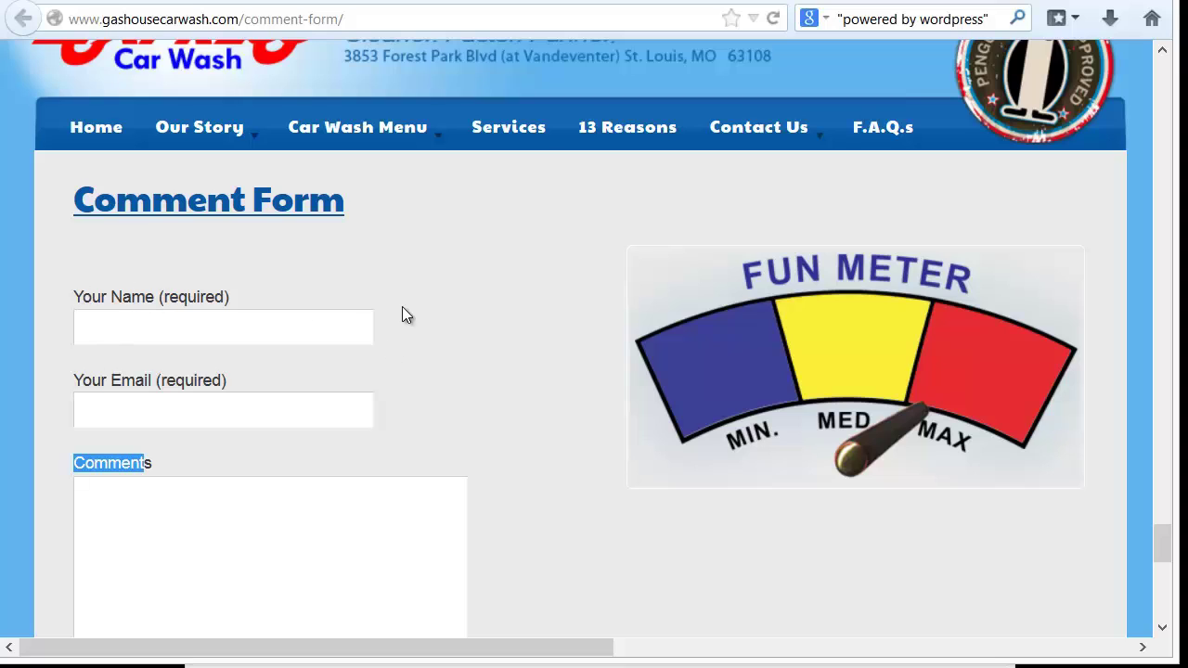
{"action": "left_click_drag", "start_coordinate": [70, 297], "coordinate": [154, 297]}
{"action": "key", "text": "ctrl+c"}
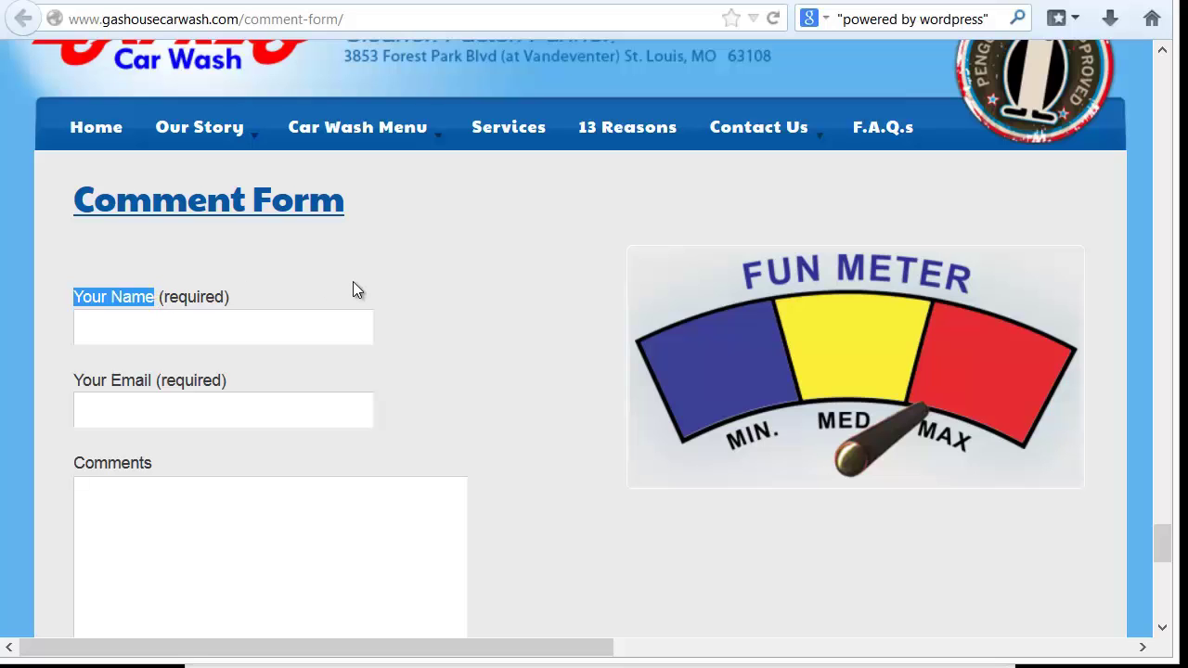
Replace the inurl operators and green in the Google query with the quoted phrase "Your Name".
{"action": "key", "text": "alt+Left"}
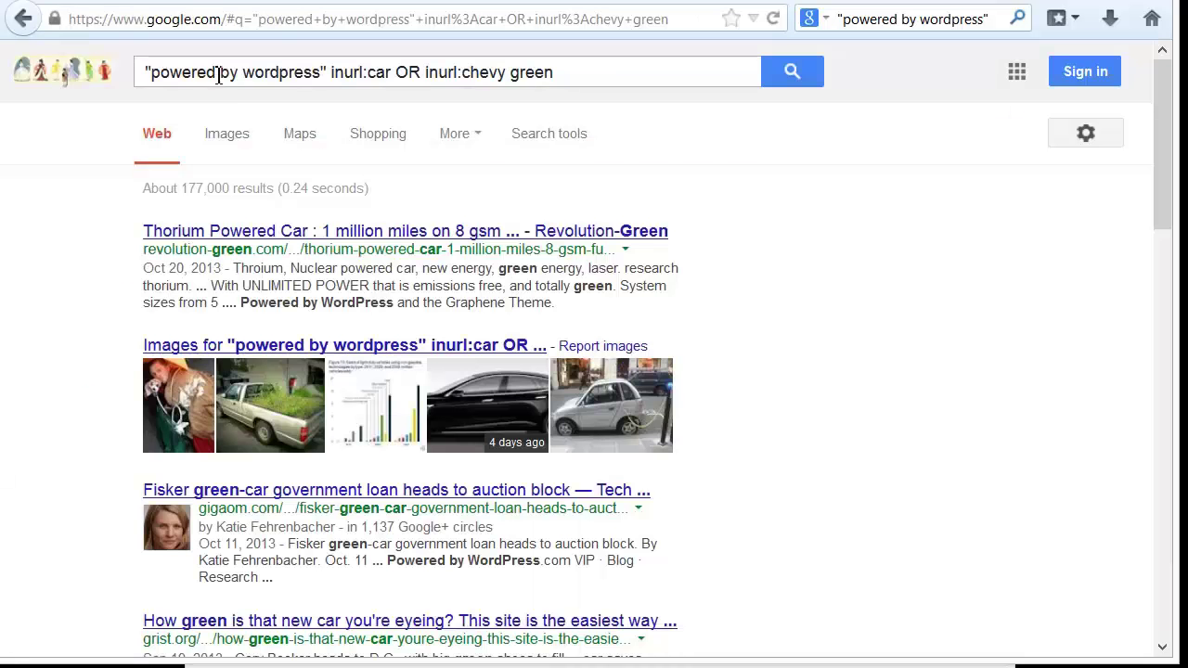
{"action": "double_click", "coordinate": [219, 73]}
{"action": "left_click", "coordinate": [333, 73]}
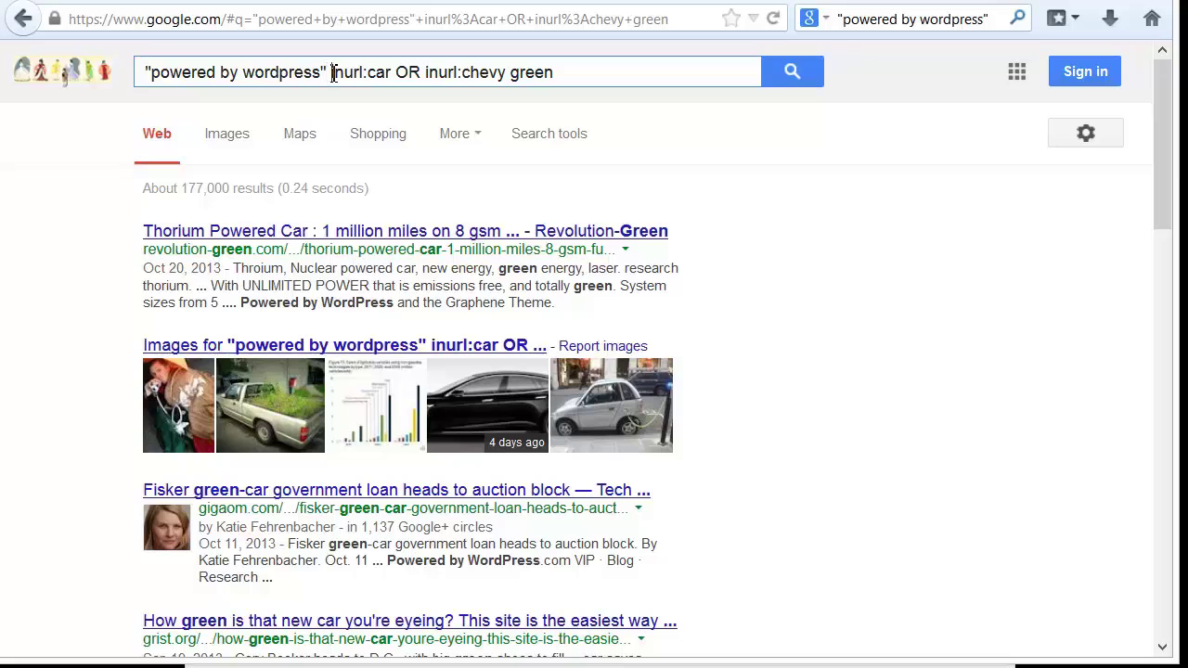
{"action": "left_click_drag", "start_coordinate": [332, 72], "coordinate": [630, 85]}
{"action": "type", "text": "\"powered by wordpress\" \""}
{"action": "key", "text": "ctrl+v"}
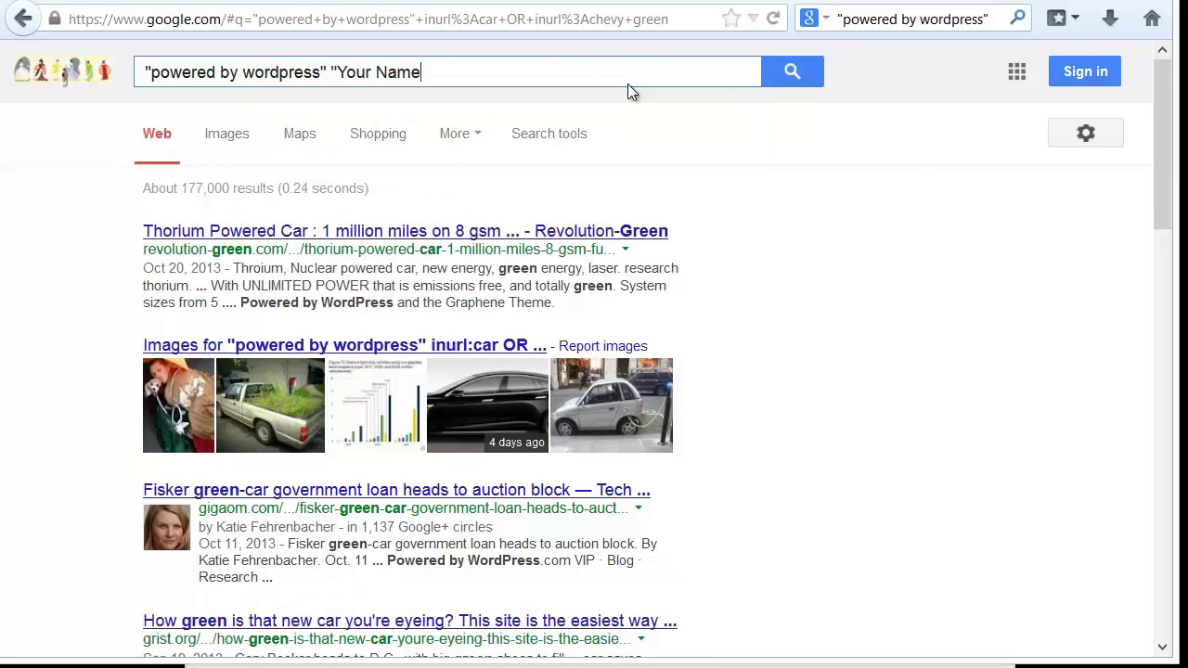
{"action": "type", "text": "\""}
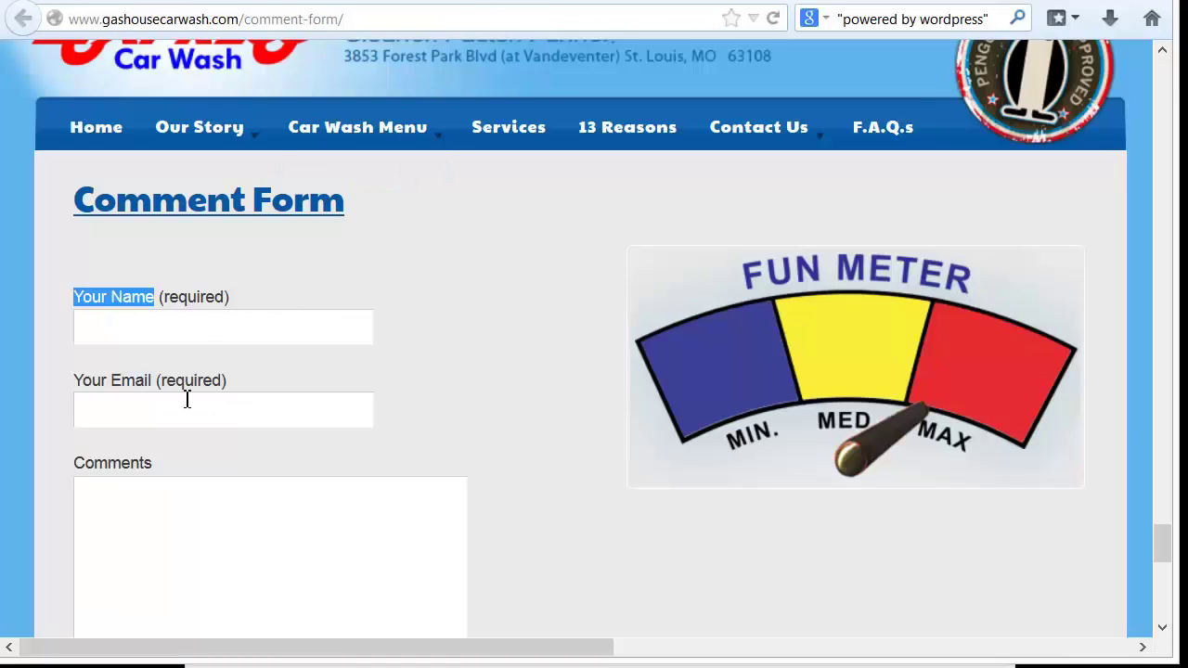
Copy the label text Your Email from the comment form and add it to the Google query as a quoted phrase.
{"action": "left_click_drag", "start_coordinate": [72, 380], "coordinate": [151, 381]}
{"action": "key", "text": "ctrl+c"}
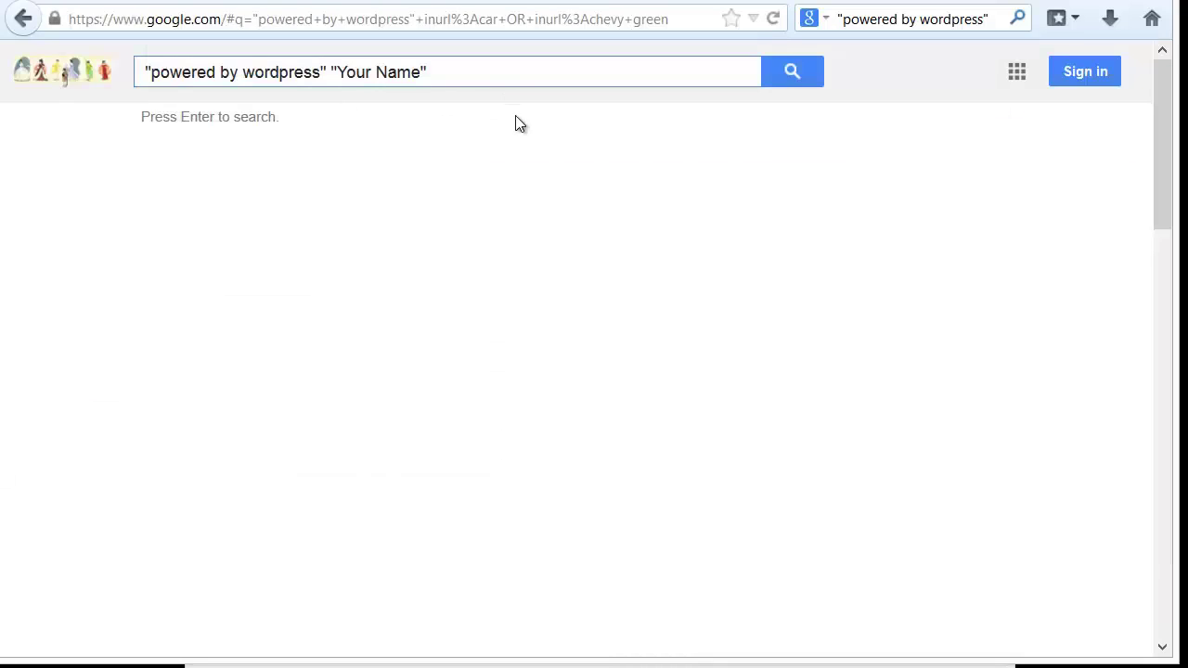
{"action": "type", "text": "\""}
{"action": "key", "text": "ctrl+v"}
{"action": "type", "text": "\" :"}
{"action": "key", "text": "BackSpace"}
{"action": "type", "text": "\""}
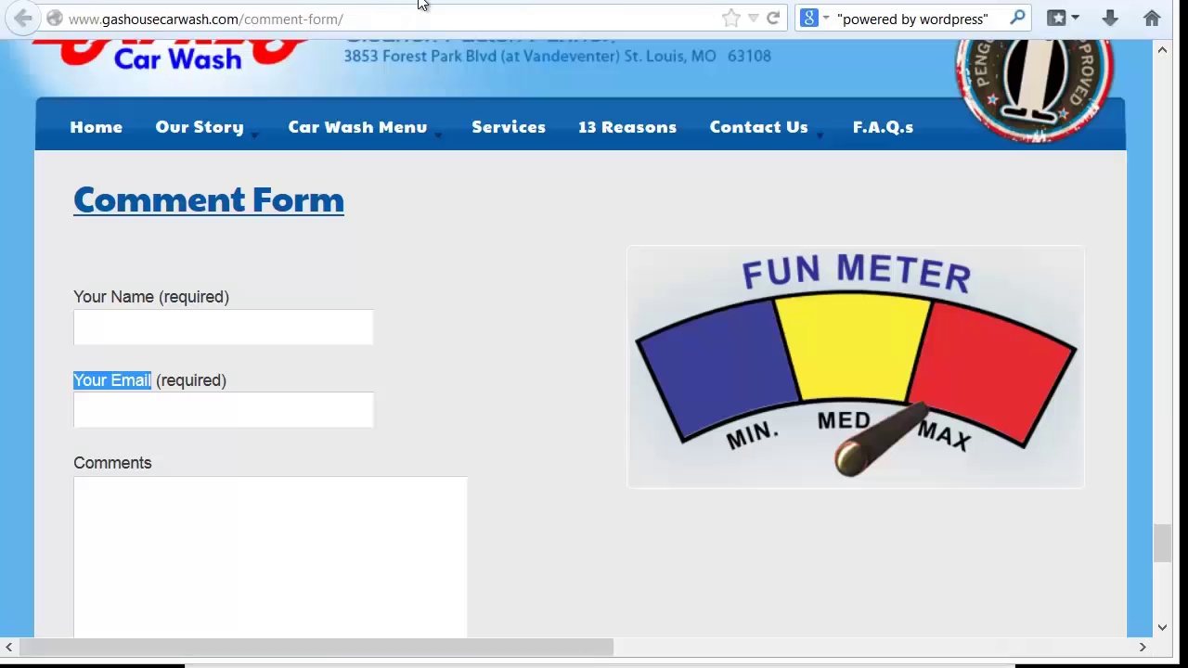
Add the page heading Comment Form to the Google query as a quoted phrase and run the search.
{"action": "left_click_drag", "start_coordinate": [378, 217], "coordinate": [52, 216]}
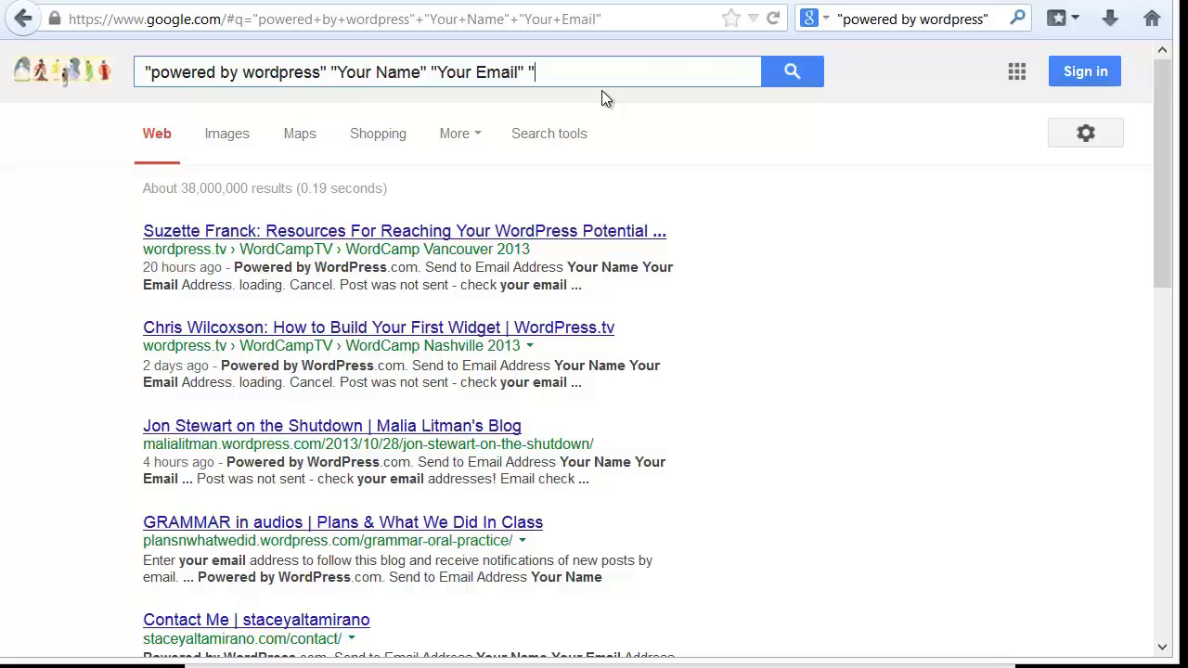
{"action": "type", "text": "Comment Form"}
{"action": "type", "text": "\""}
{"action": "key", "text": "Return"}
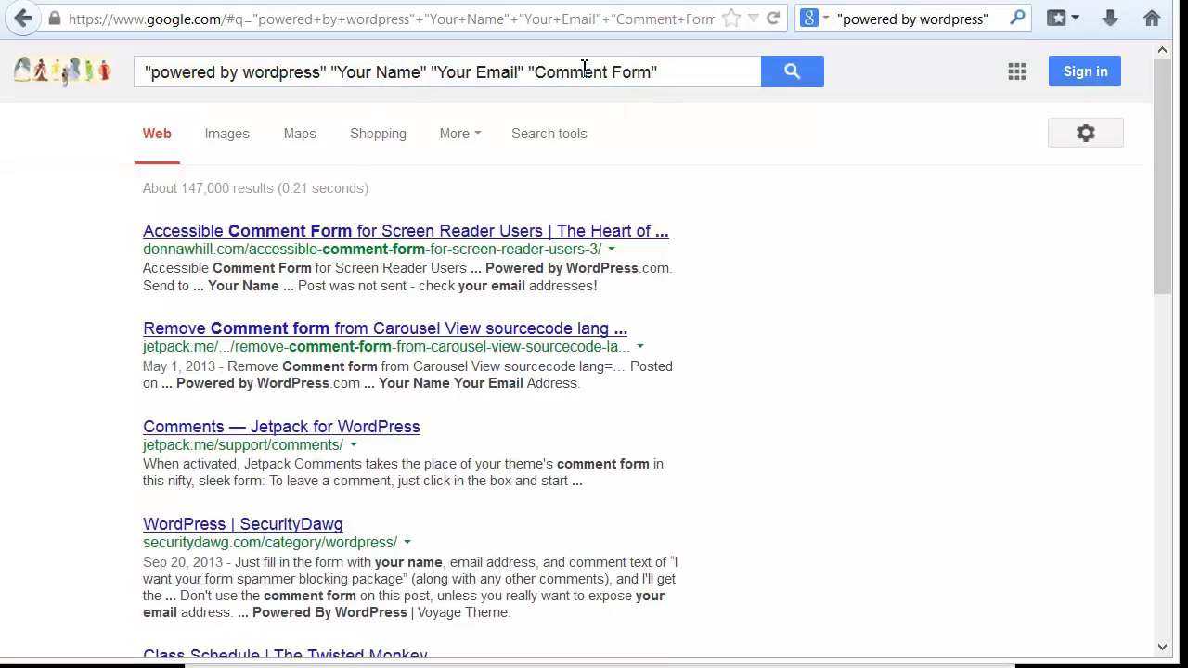
Shorten the quoted phrase "Comment Form" in the Google query to "Comment".
{"action": "left_click", "coordinate": [654, 72]}
{"action": "key", "text": "Left"}
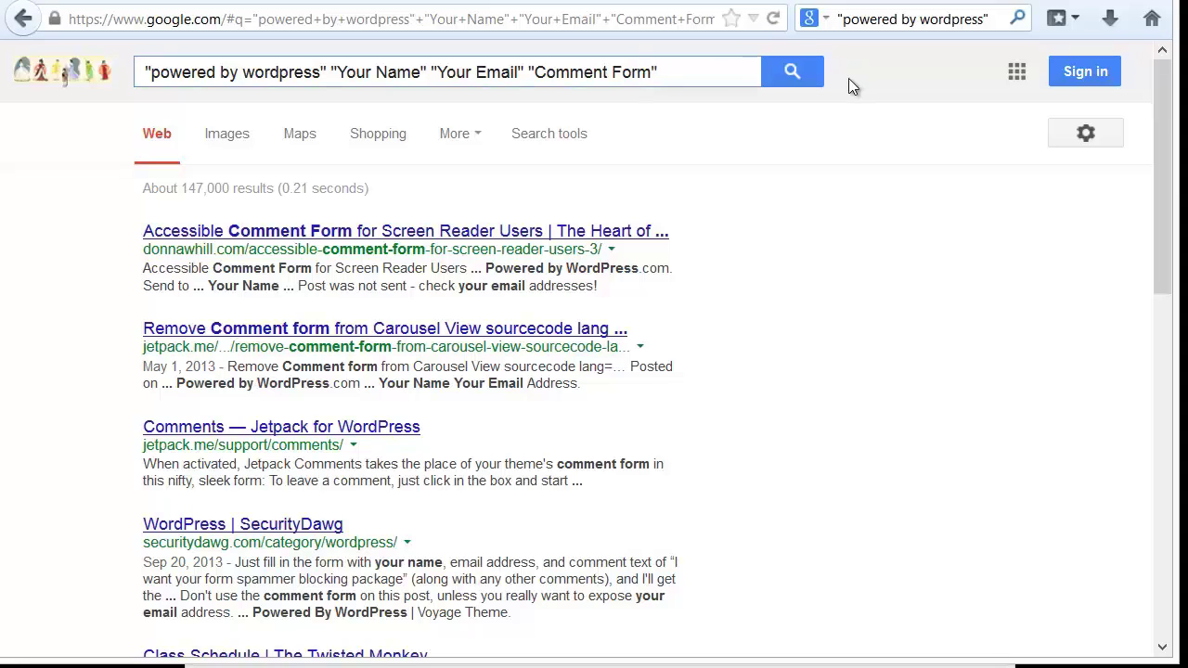
{"action": "key", "text": "BackSpace"}
{"action": "key", "text": "BackSpace"}
{"action": "key", "text": "BackSpace"}
{"action": "key", "text": "BackSpace"}
{"action": "key", "text": "BackSpace"}
Shorten "Your Email" to "Email" and "Your Name" to "Name" in the query and run the search.
{"action": "key", "text": "Left"}
{"action": "key", "text": "Left"}
{"action": "key", "text": "Left"}
{"action": "key", "text": "Left"}
{"action": "key", "text": "Left"}
{"action": "key", "text": "Left"}
{"action": "key", "text": "Left"}
{"action": "key", "text": "Left"}
{"action": "key", "text": "Left"}
{"action": "key", "text": "Left"}
{"action": "key", "text": "Left"}
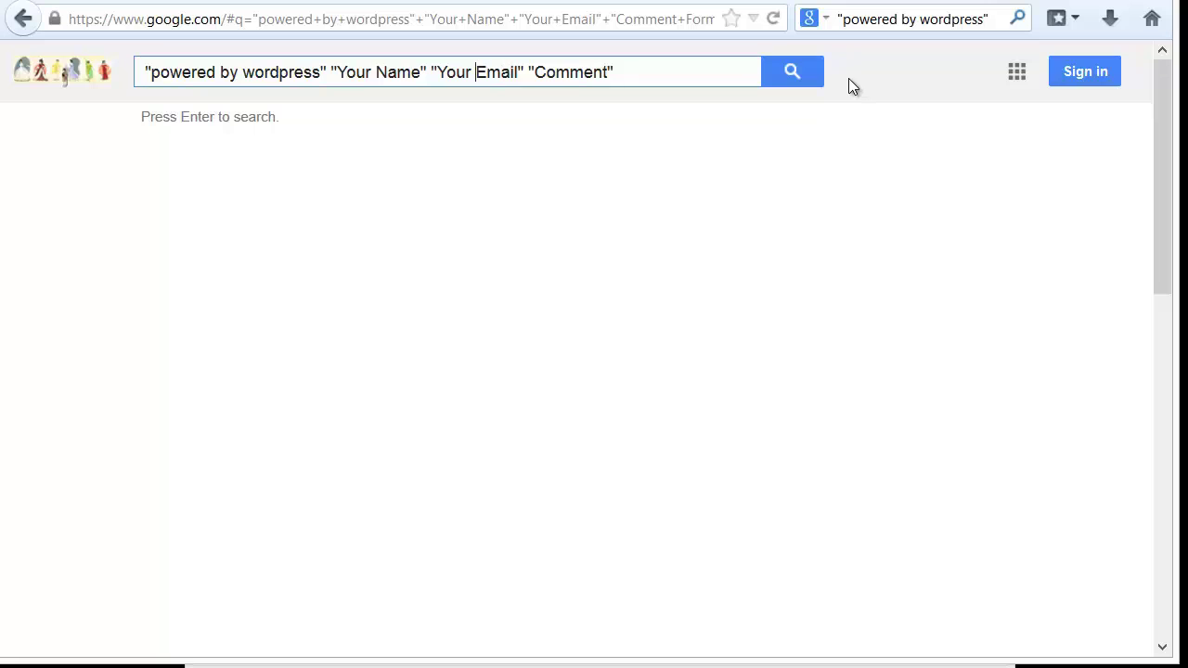
{"action": "key", "text": "BackSpace"}
{"action": "key", "text": "BackSpace"}
{"action": "key", "text": "BackSpace"}
{"action": "key", "text": "BackSpace"}
{"action": "key", "text": "BackSpace"}
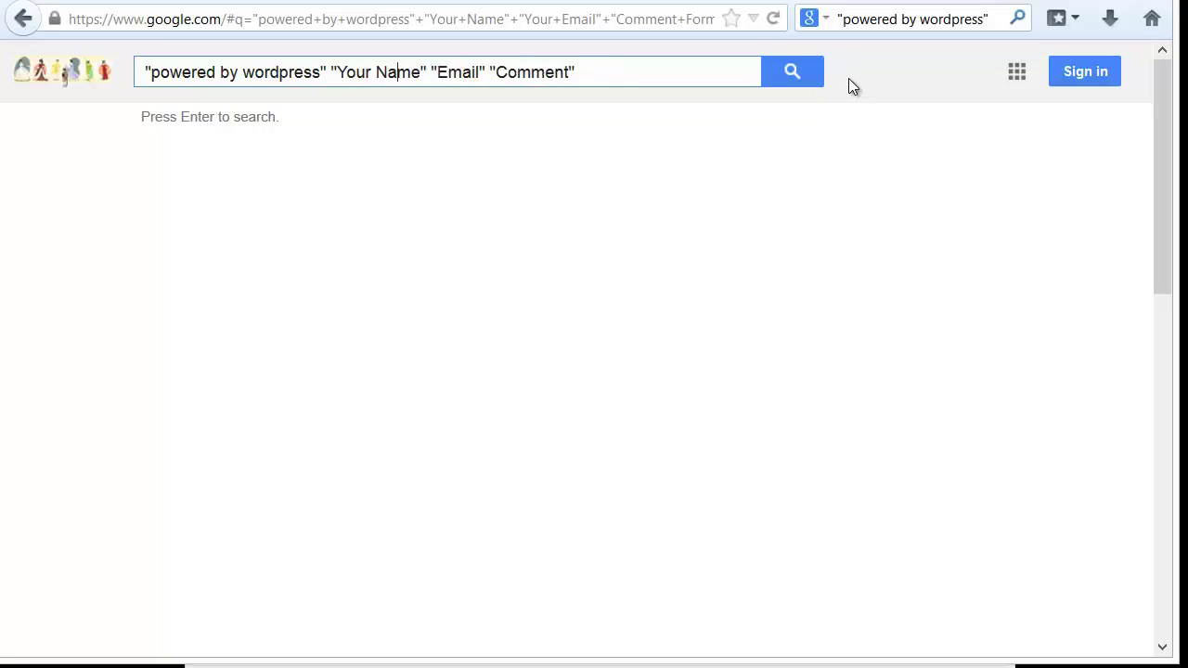
{"action": "key", "text": "BackSpace"}
{"action": "key", "text": "BackSpace"}
{"action": "key", "text": "BackSpace"}
{"action": "key", "text": "BackSpace"}
{"action": "key", "text": "BackSpace"}
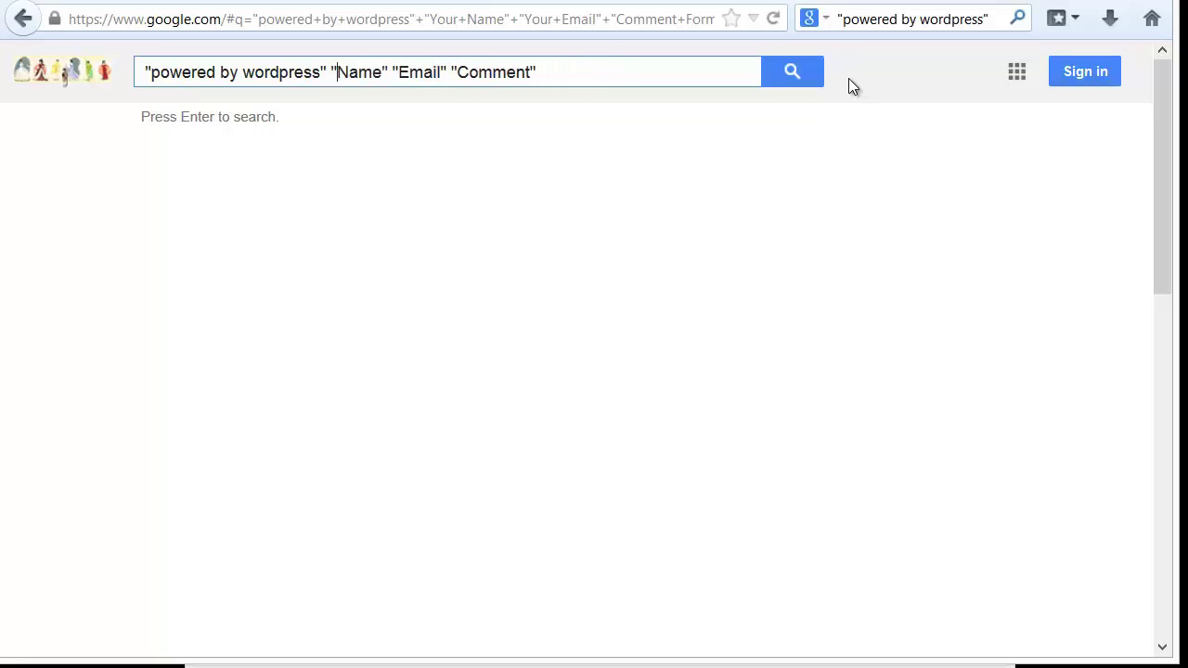
{"action": "key", "text": "Return"}
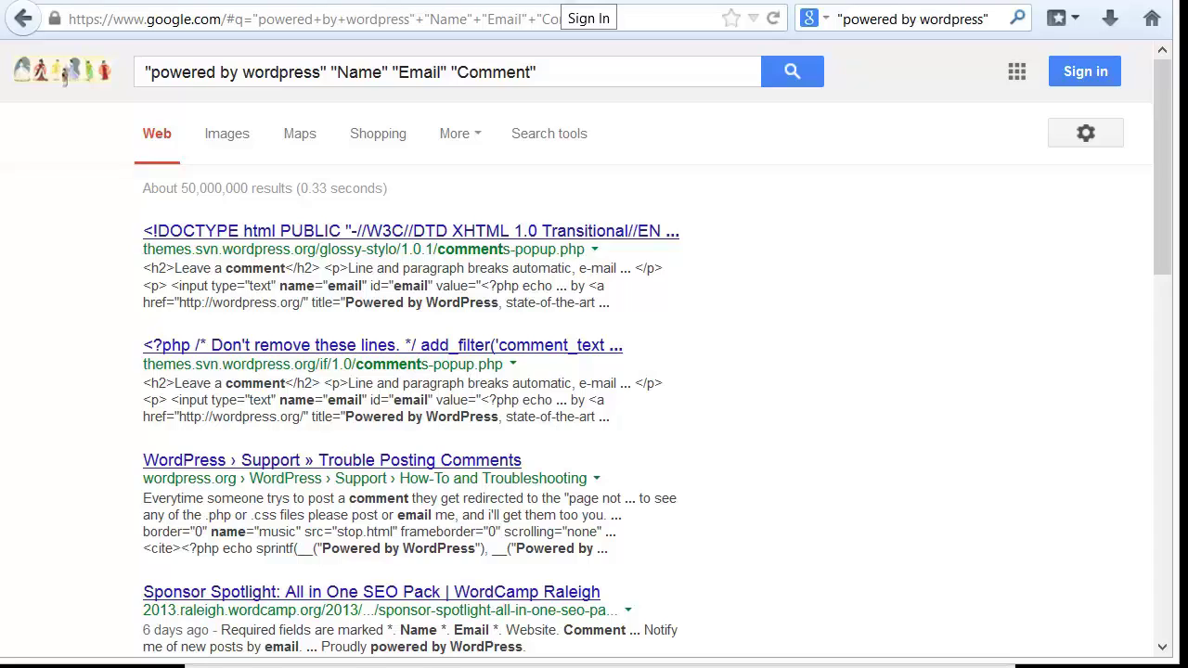
Extend the Google query with OR "reply" after "Comment".
{"action": "left_click", "coordinate": [609, 74]}
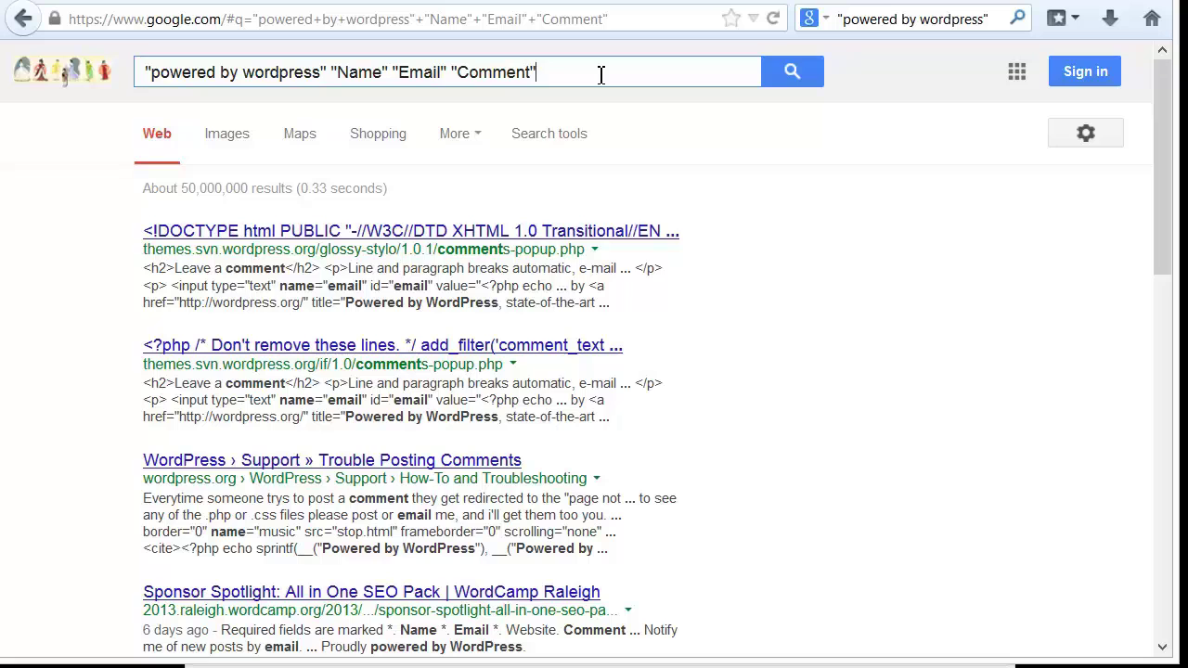
{"action": "type", "text": "\""}
{"action": "key", "text": "BackSpace"}
{"action": "type", "text": "OR \"test"}
{"action": "key", "text": "BackSpace"}
{"action": "key", "text": "BackSpace"}
{"action": "key", "text": "BackSpace"}
{"action": "key", "text": "BackSpace"}
{"action": "type", "text": "rel"}
{"action": "key", "text": "BackSpace"}
{"action": "type", "text": "ply\""}
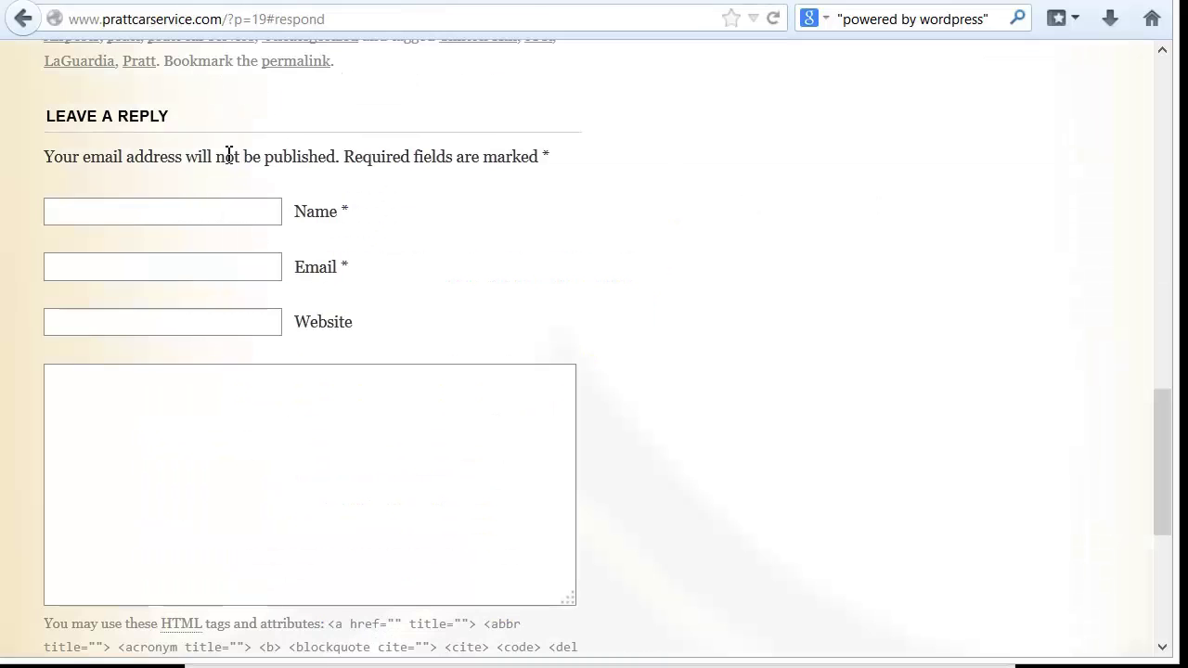
Highlight the word Reply in the Leave a Reply heading on prattcarservice.com and return to the Google results.
{"action": "left_click_drag", "start_coordinate": [162, 116], "coordinate": [118, 117]}
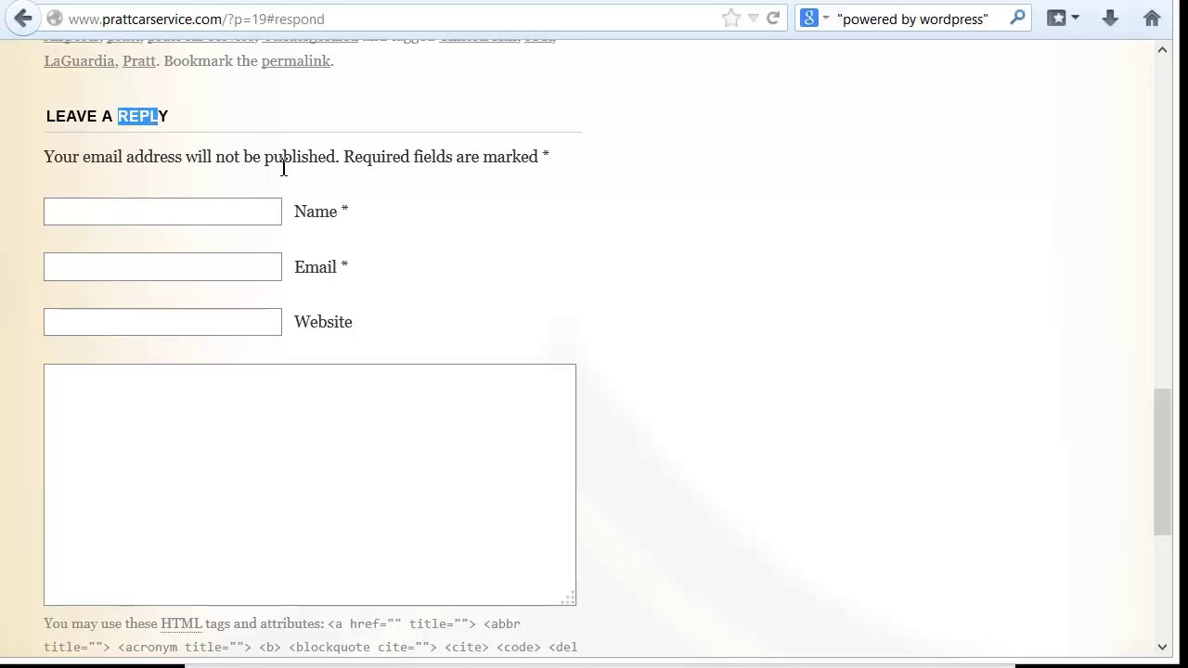
{"action": "left_click", "coordinate": [23, 19]}
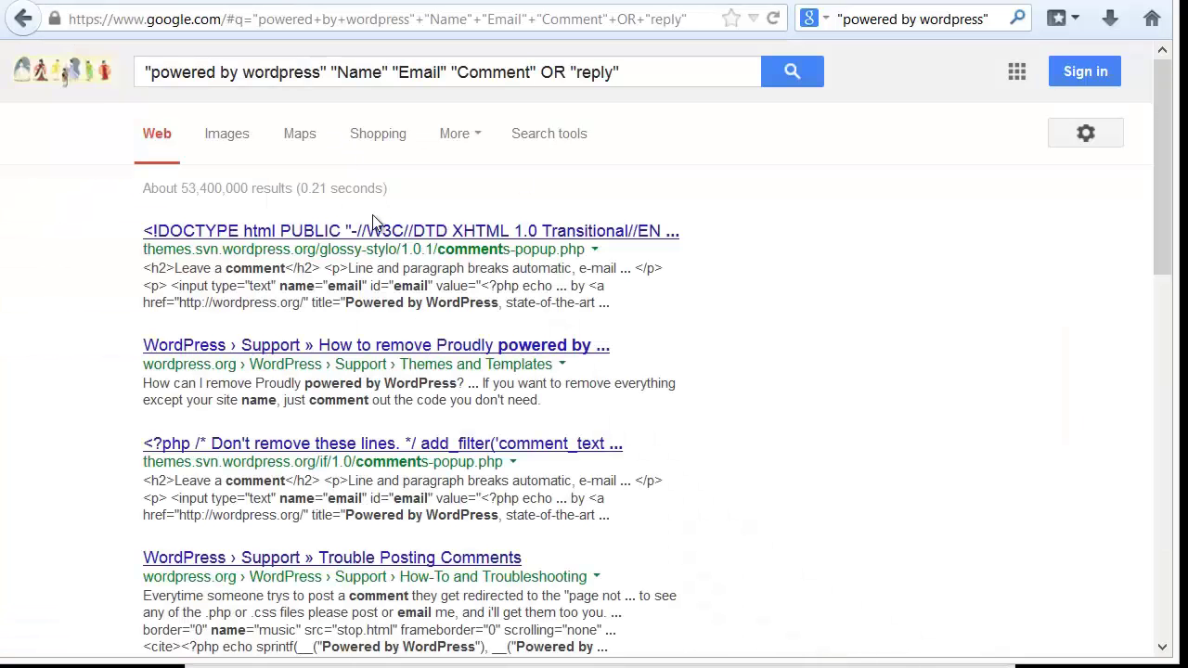